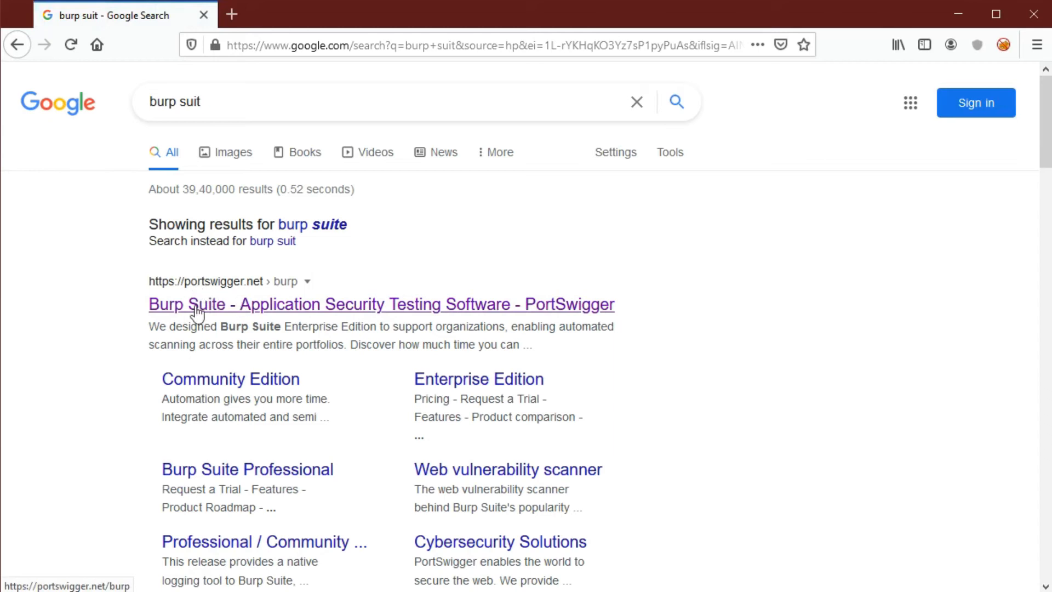
Step: Open PortSwigger's Burp Suite page from the search results and look through the product overview down to the Community Edition section
{"action": "left_click", "coordinate": [267, 306]}
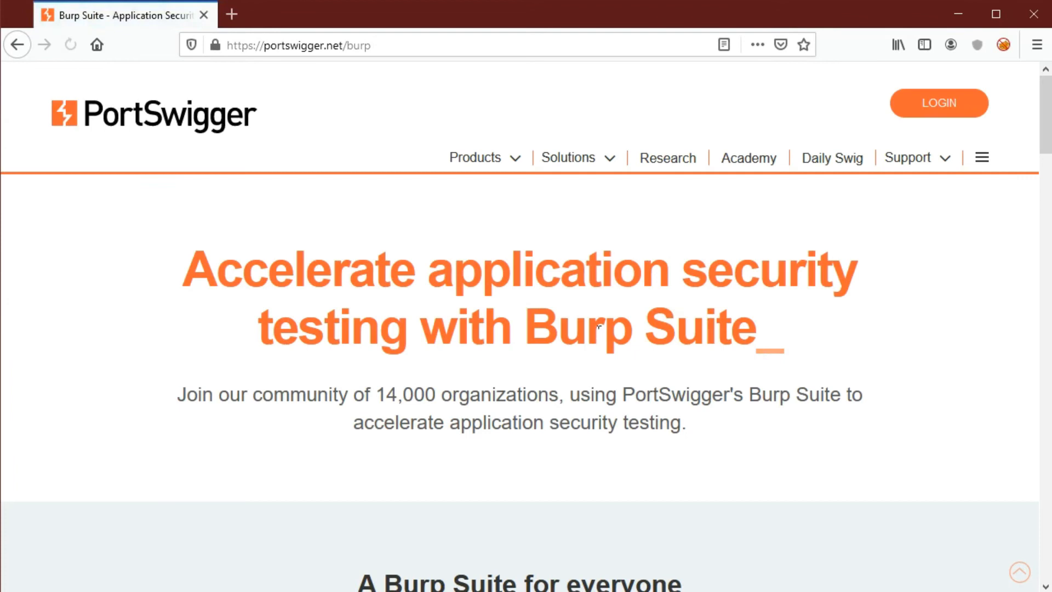
{"action": "scroll", "coordinate": [599, 328], "scroll_direction": "down", "scroll_amount": 5}
{"action": "scroll", "coordinate": [598, 328], "scroll_direction": "up", "scroll_amount": 5}
{"action": "scroll", "coordinate": [598, 328], "scroll_direction": "down", "scroll_amount": 3}
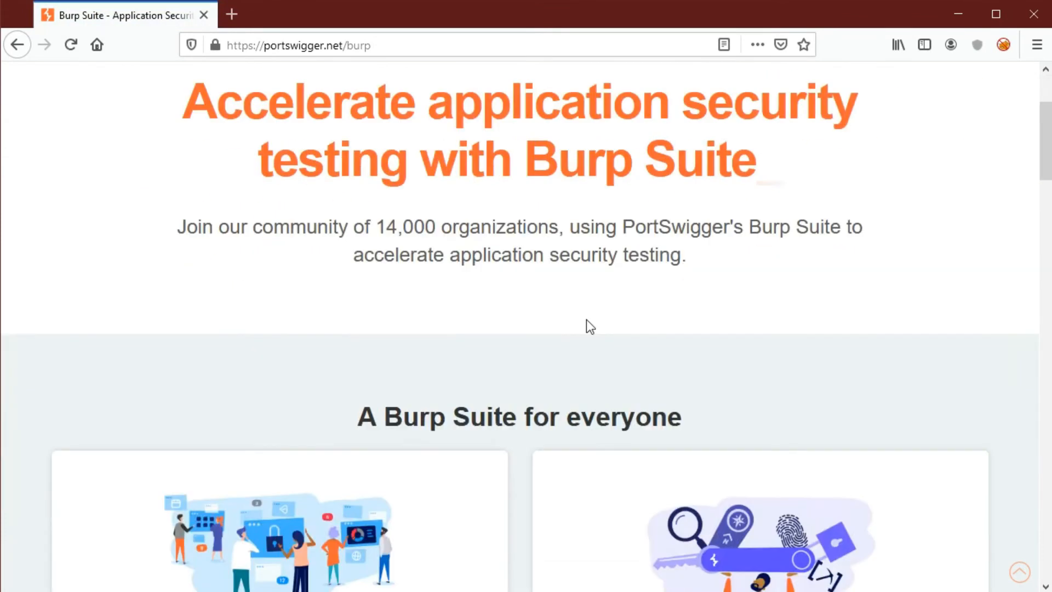
{"action": "scroll", "coordinate": [587, 327], "scroll_direction": "up", "scroll_amount": 3}
{"action": "scroll", "coordinate": [602, 328], "scroll_direction": "down", "scroll_amount": 6}
{"action": "scroll", "coordinate": [597, 328], "scroll_direction": "down", "scroll_amount": 8}
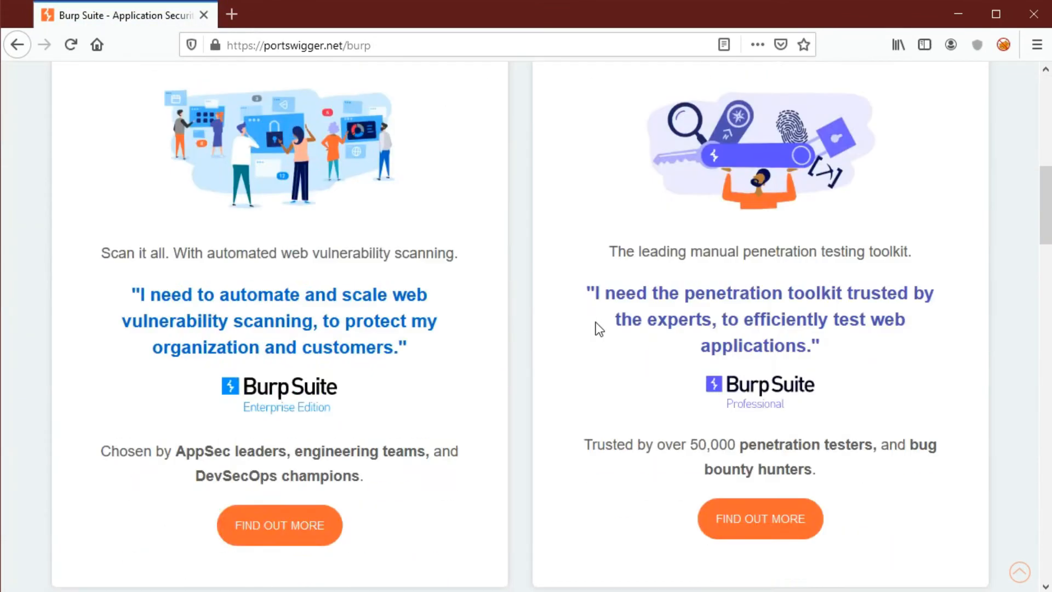
{"action": "scroll", "coordinate": [557, 338], "scroll_direction": "up", "scroll_amount": 2}
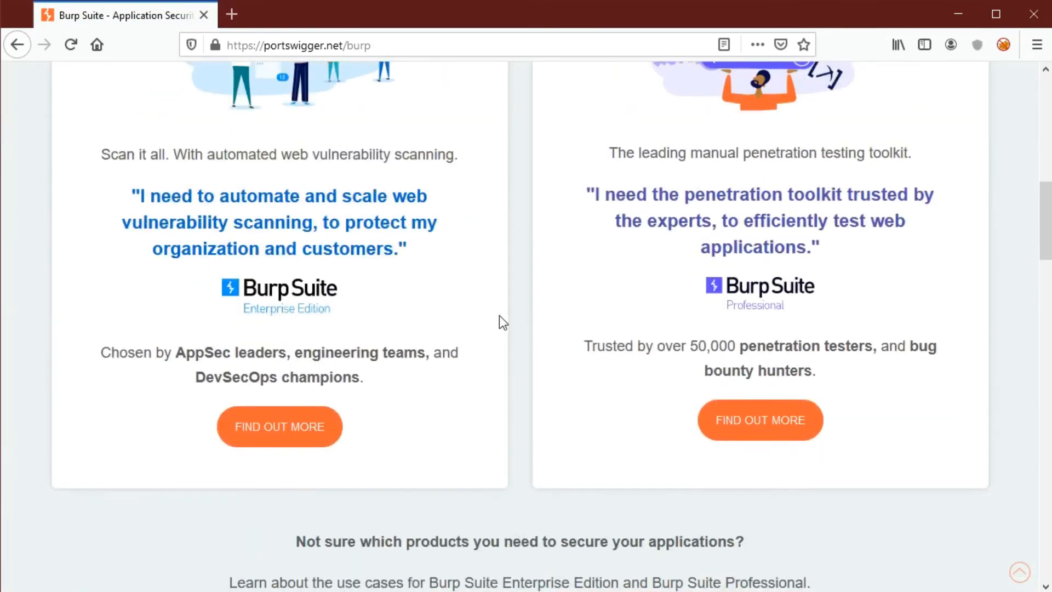
{"action": "scroll", "coordinate": [262, 380], "scroll_direction": "up", "scroll_amount": 2}
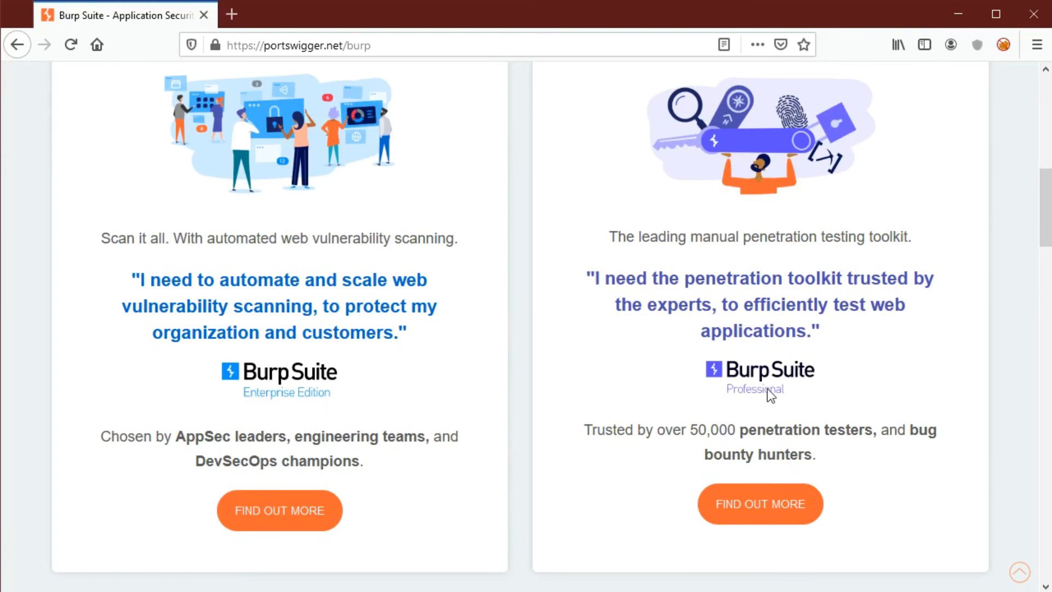
{"action": "scroll", "coordinate": [763, 388], "scroll_direction": "down", "scroll_amount": 4}
{"action": "scroll", "coordinate": [751, 382], "scroll_direction": "down", "scroll_amount": 12}
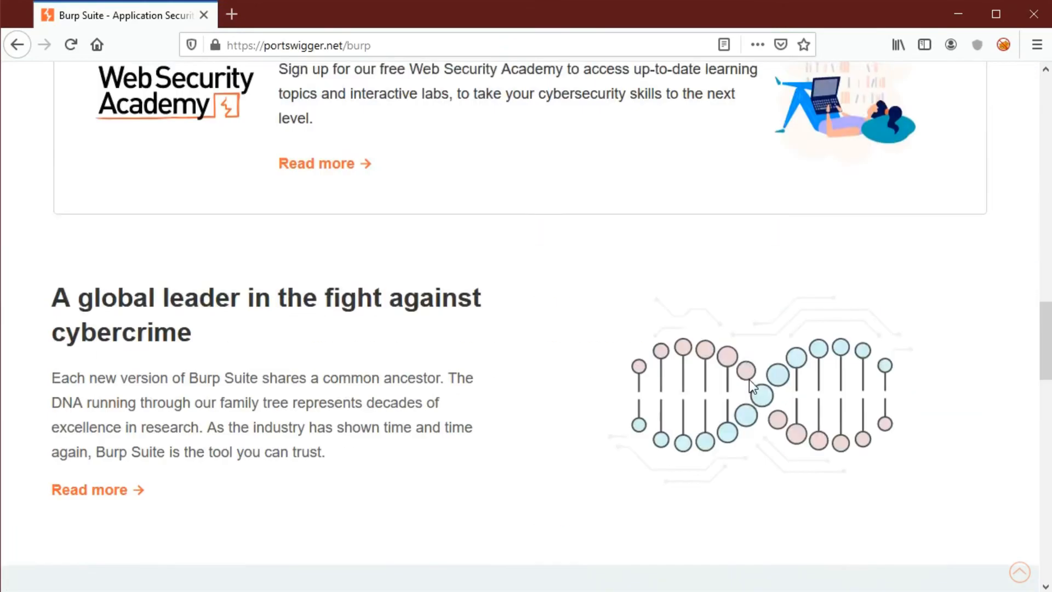
{"action": "scroll", "coordinate": [748, 375], "scroll_direction": "down", "scroll_amount": 15}
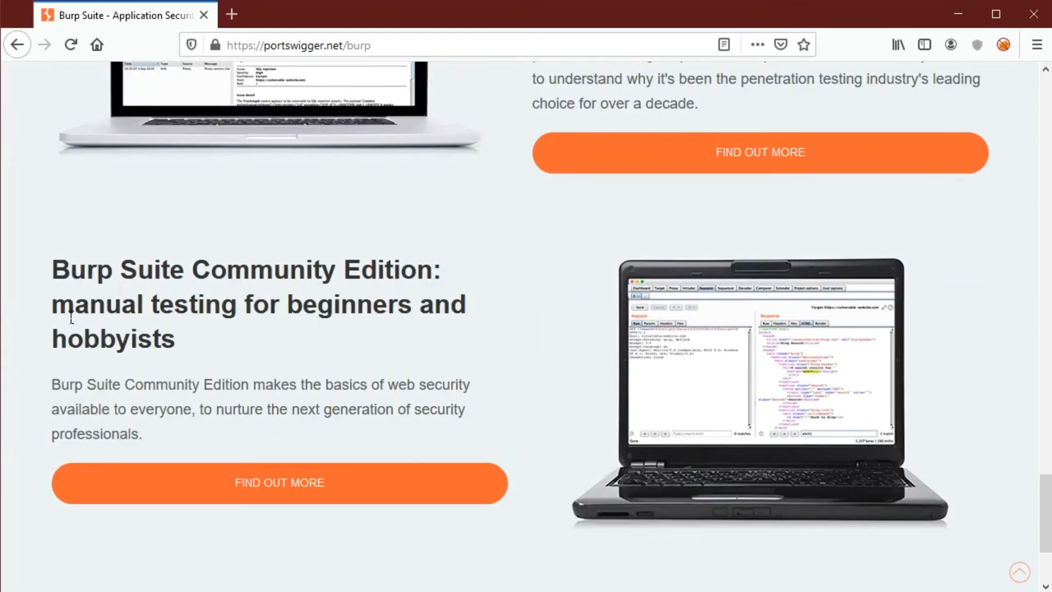
Step: Compare the Enterprise, Professional and Community Edition descriptions, and open the Community Edition's release page
{"action": "left_click_drag", "start_coordinate": [54, 315], "coordinate": [310, 315]}
{"action": "scroll", "coordinate": [622, 400], "scroll_direction": "up", "scroll_amount": 6}
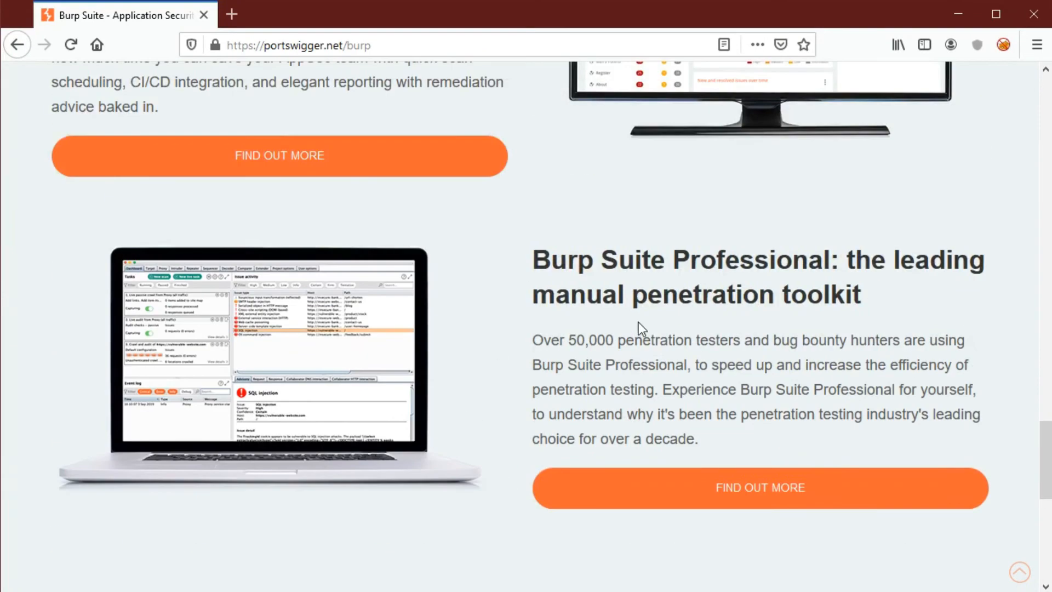
{"action": "scroll", "coordinate": [198, 204], "scroll_direction": "up", "scroll_amount": 5}
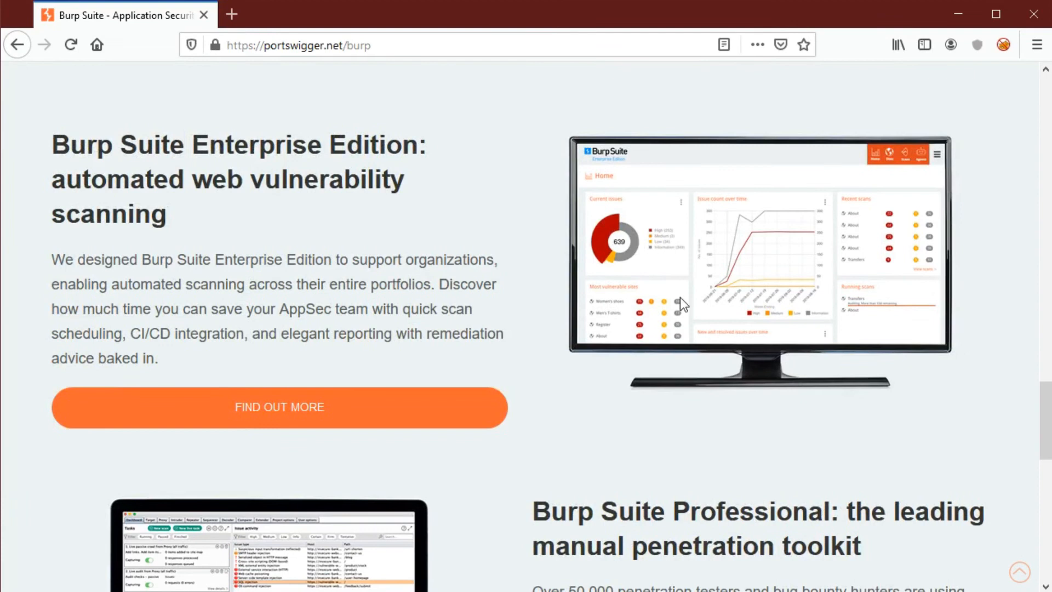
{"action": "scroll", "coordinate": [696, 361], "scroll_direction": "down", "scroll_amount": 3}
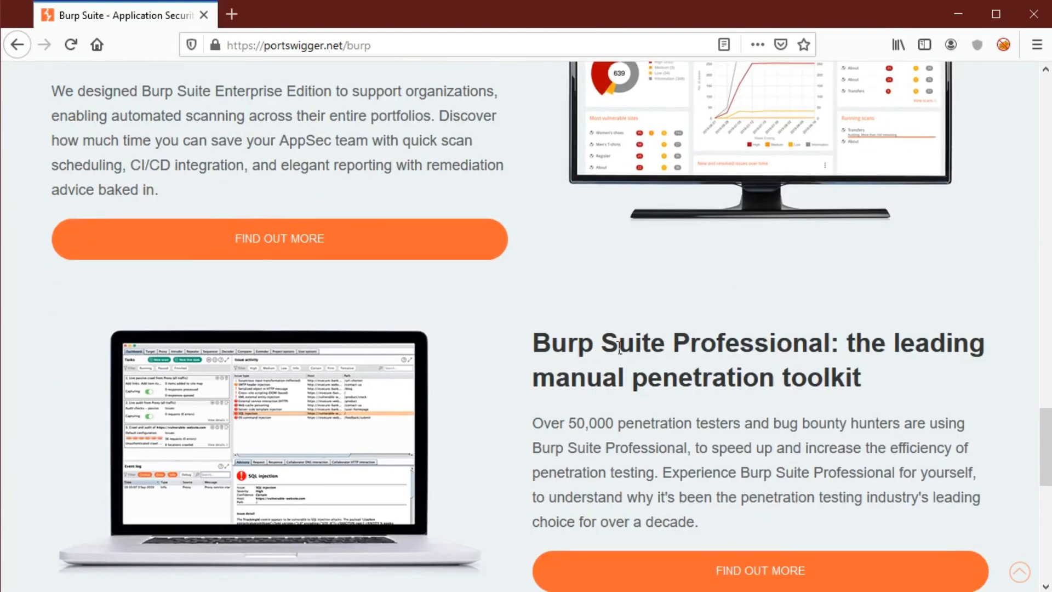
{"action": "scroll", "coordinate": [612, 345], "scroll_direction": "down", "scroll_amount": 6}
{"action": "scroll", "coordinate": [439, 390], "scroll_direction": "down", "scroll_amount": 2}
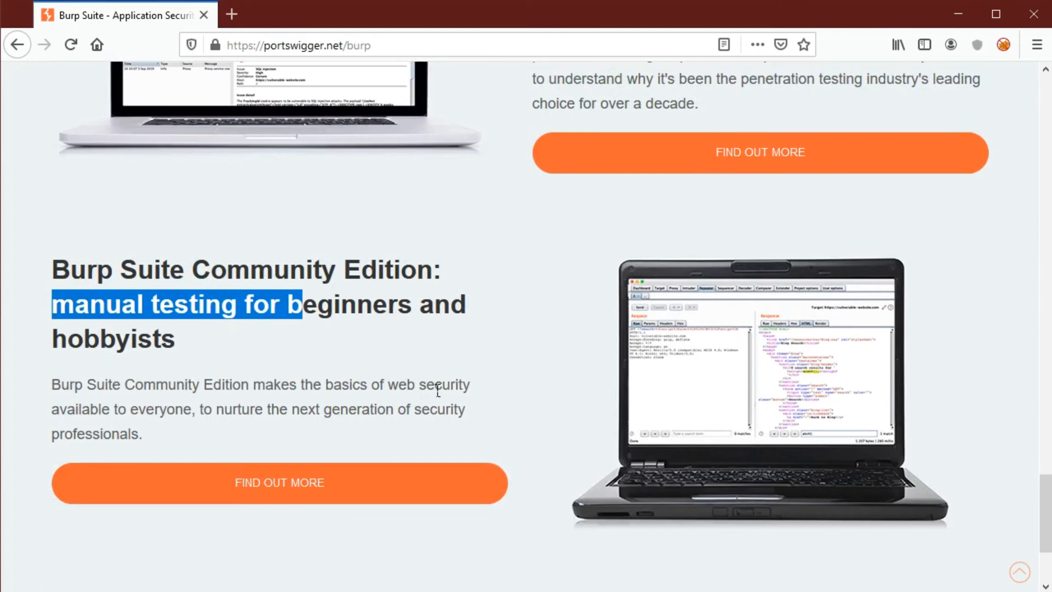
{"action": "left_click", "coordinate": [356, 353]}
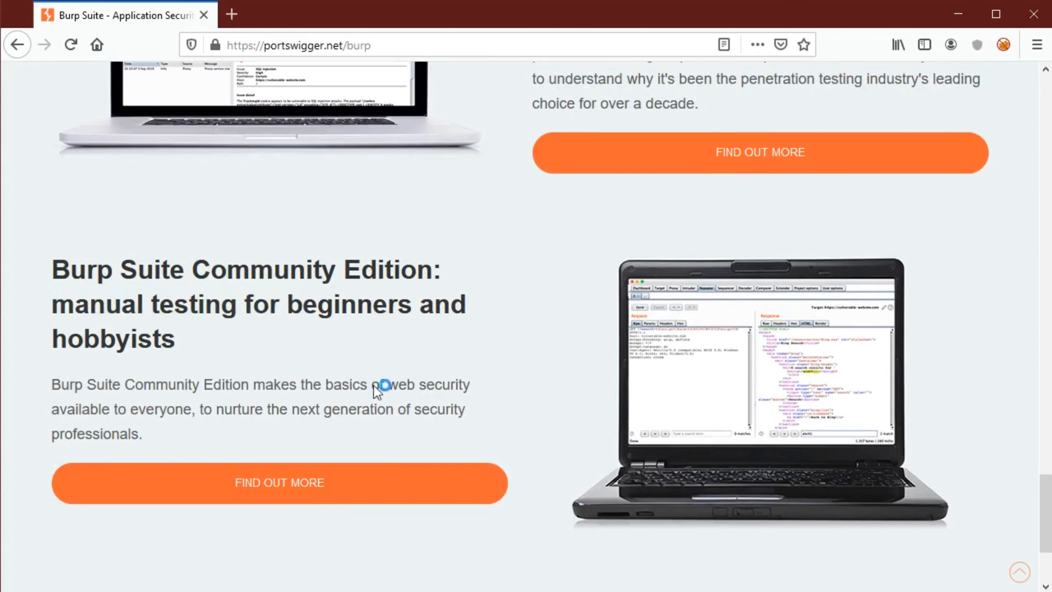
{"action": "left_click", "coordinate": [270, 487]}
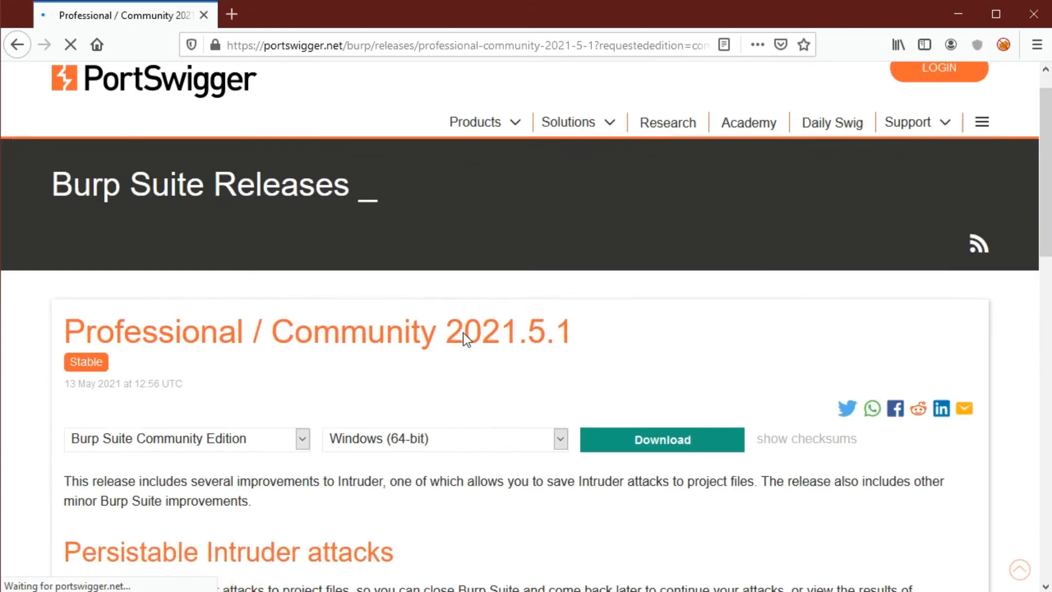
Step: Switch the release's edition to Burp Suite Professional and set it back to Burp Suite Community Edition
{"action": "scroll", "coordinate": [265, 335], "scroll_direction": "down", "scroll_amount": 4}
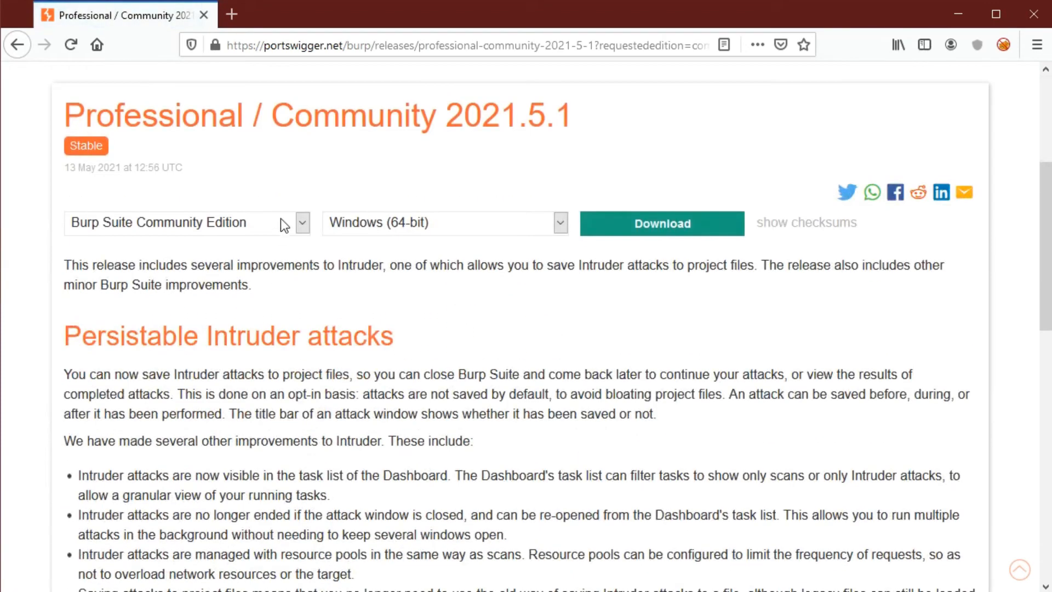
{"action": "left_click", "coordinate": [303, 223]}
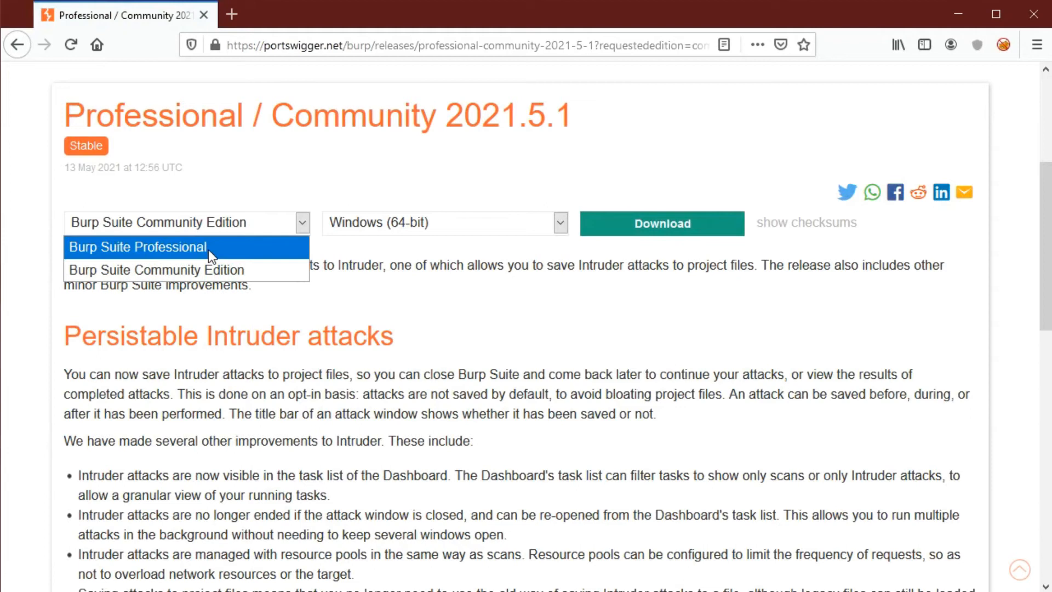
{"action": "left_click", "coordinate": [190, 249]}
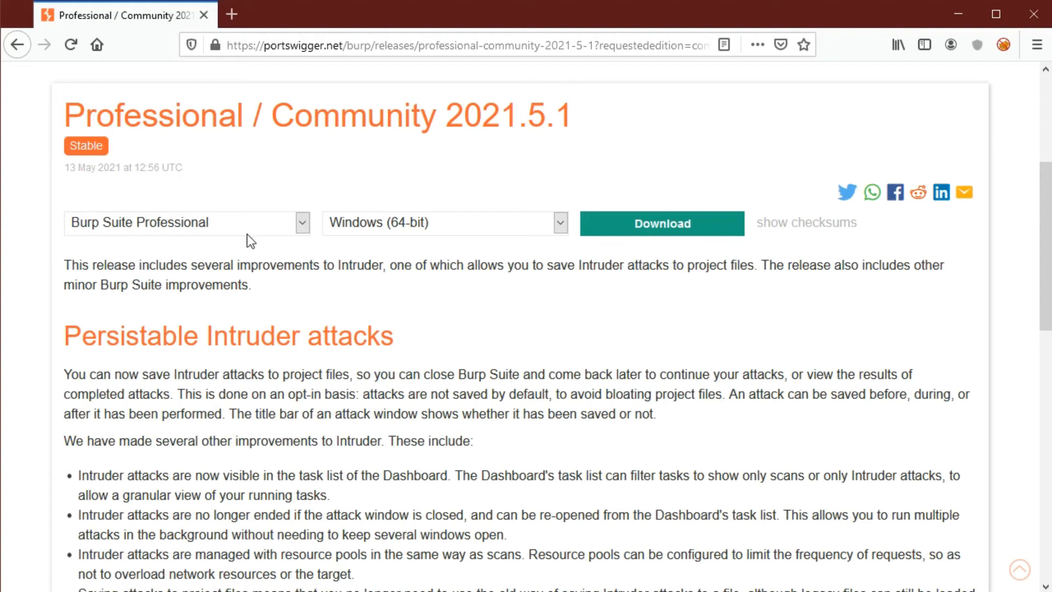
{"action": "left_click", "coordinate": [302, 224]}
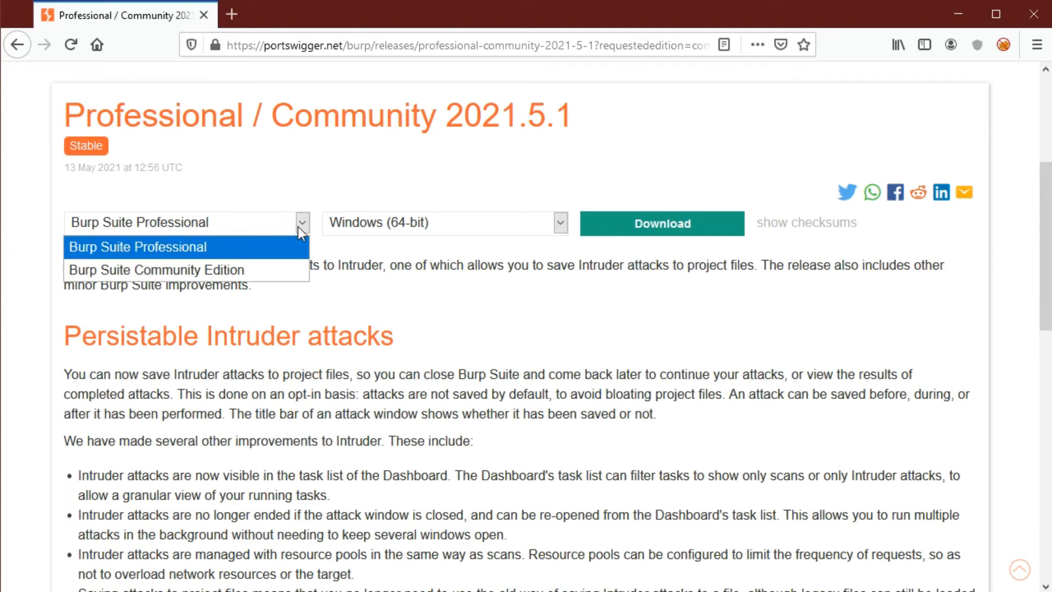
{"action": "left_click", "coordinate": [169, 272]}
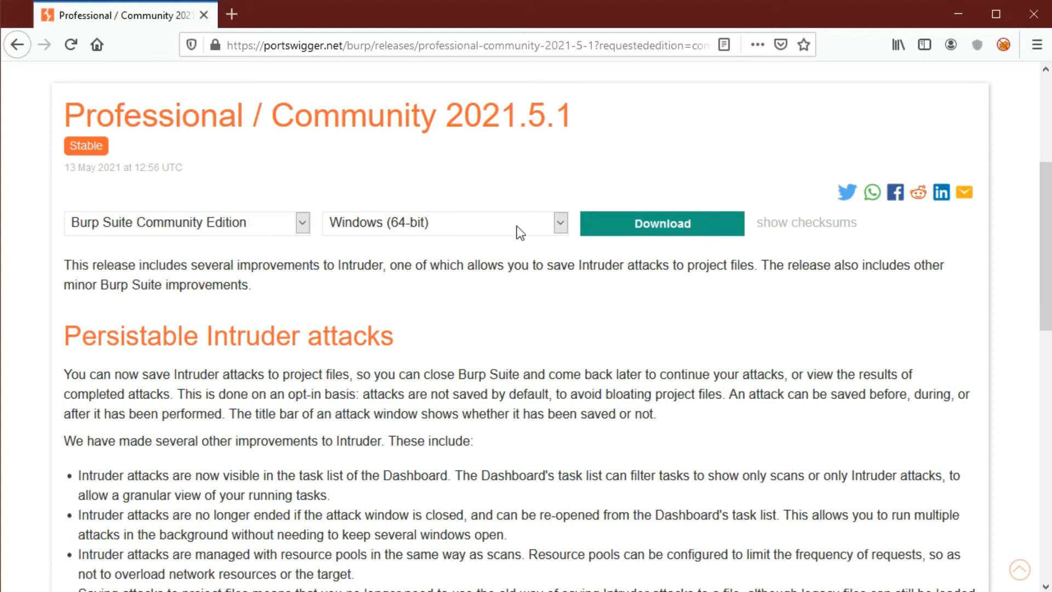
Step: Review the available download platforms and choose Windows (64-bit) for the Community Edition
{"action": "left_click", "coordinate": [561, 223]}
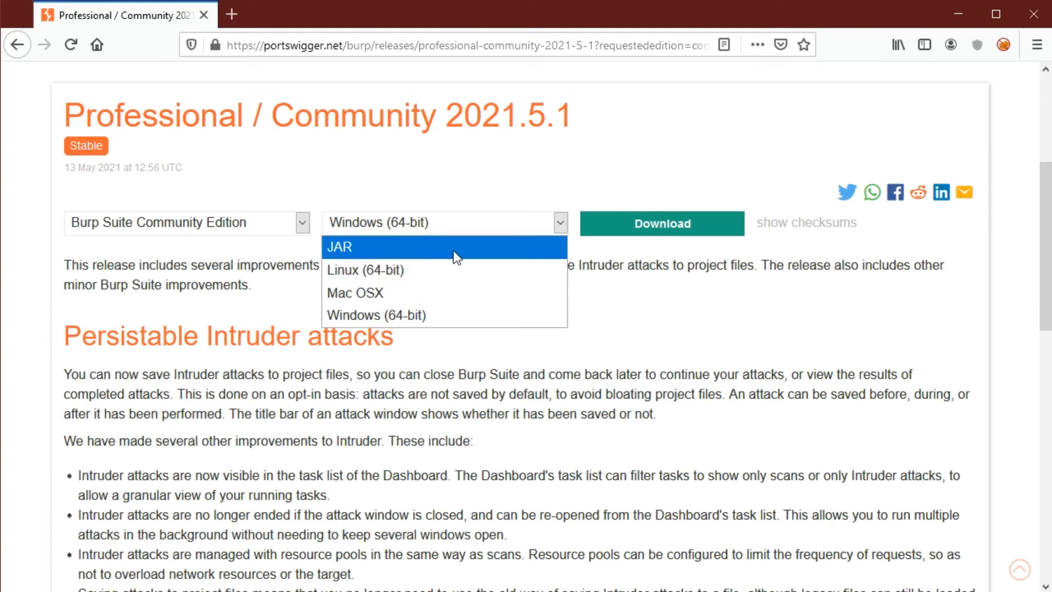
{"action": "left_click", "coordinate": [270, 122]}
{"action": "left_click_drag", "start_coordinate": [270, 123], "coordinate": [439, 122]}
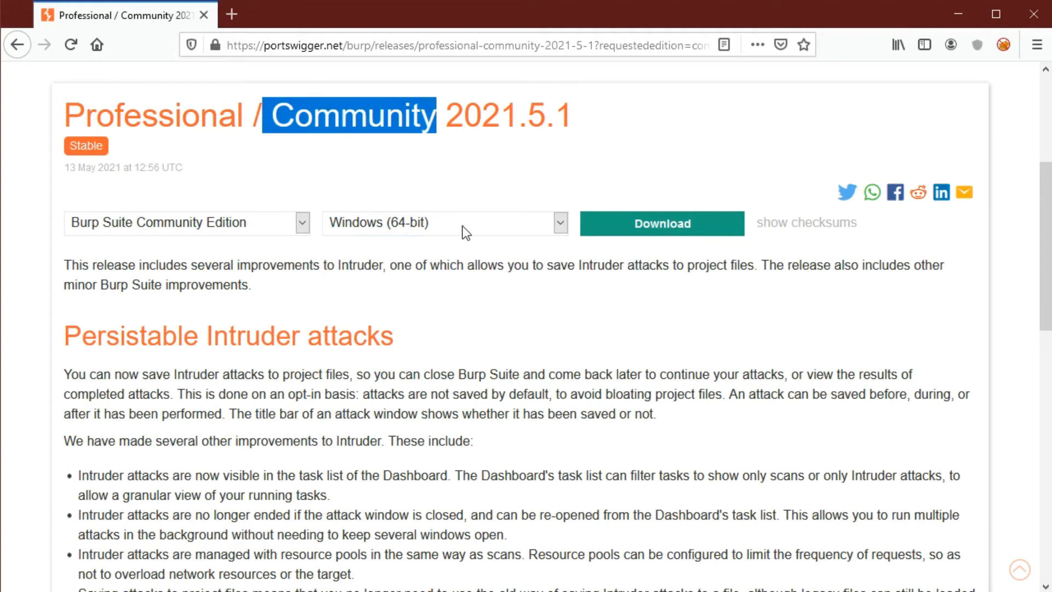
{"action": "left_click", "coordinate": [557, 223]}
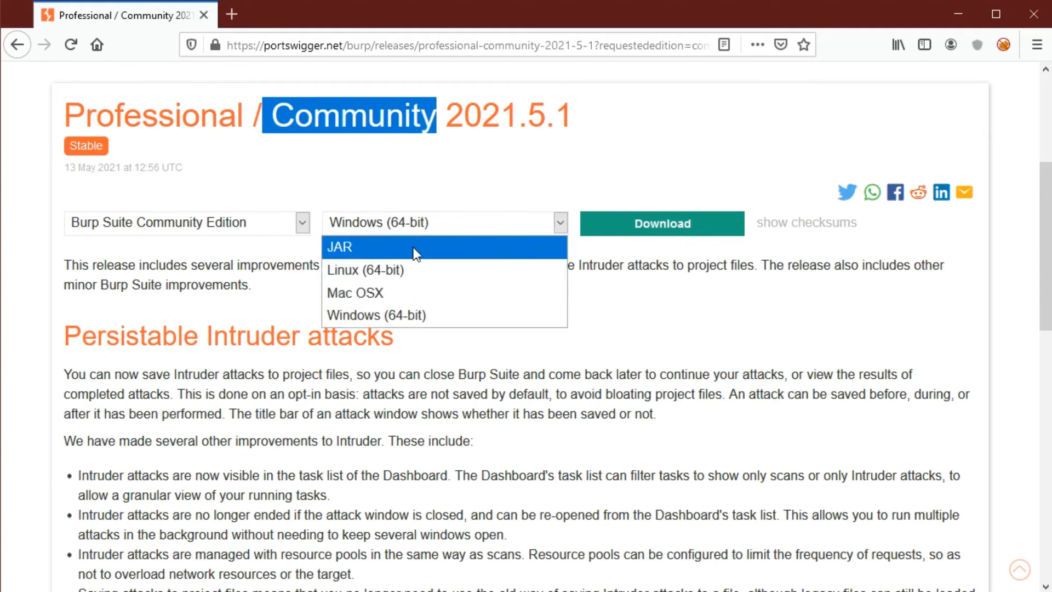
{"action": "left_click", "coordinate": [400, 317]}
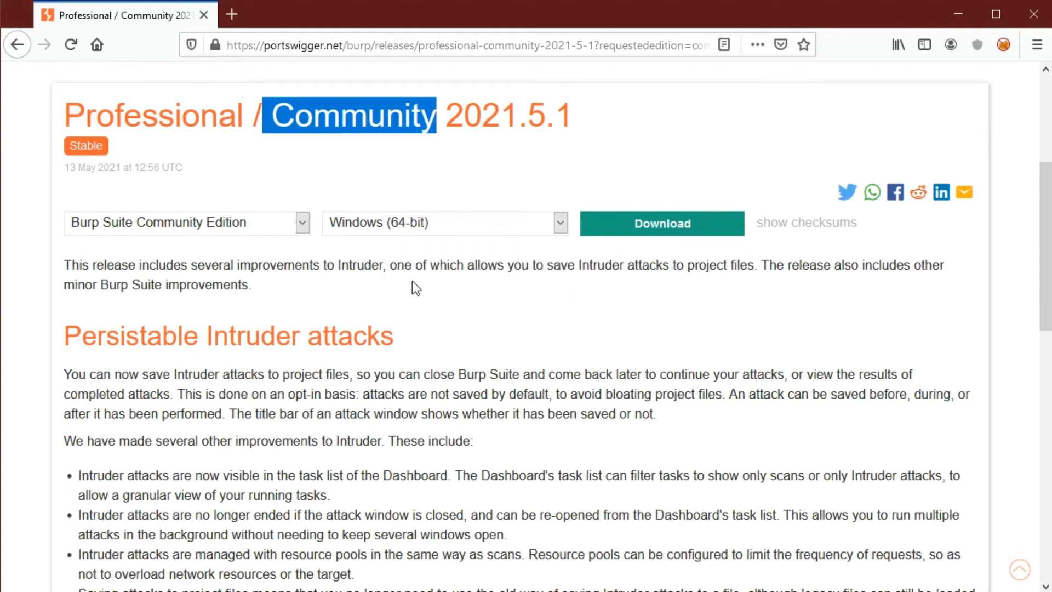
Step: Request the Windows Community Edition installer download and cancel saving the file in the Downloads folder
{"action": "left_click", "coordinate": [654, 229]}
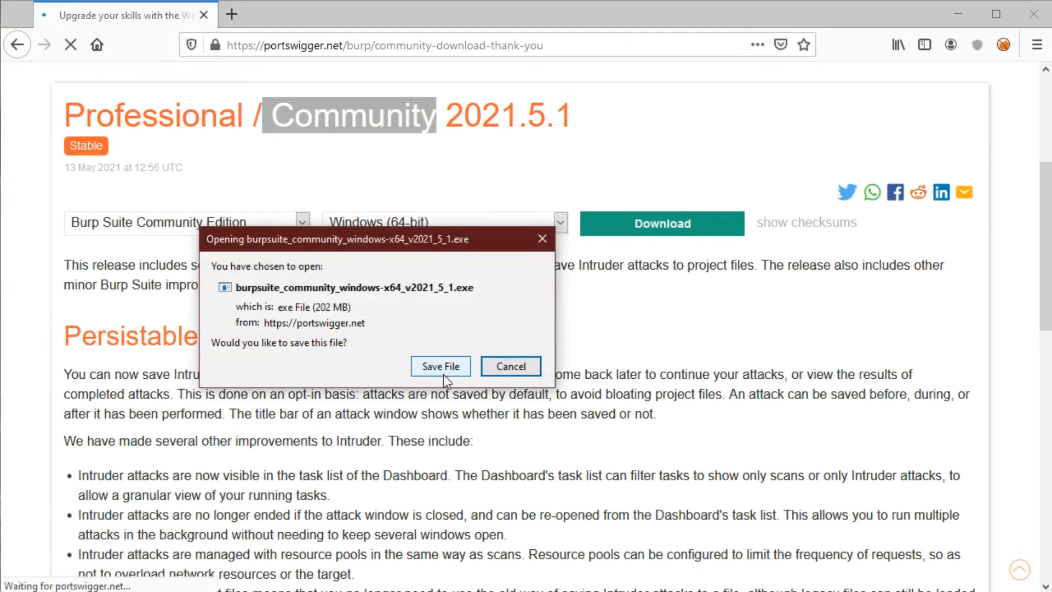
{"action": "left_click", "coordinate": [441, 367]}
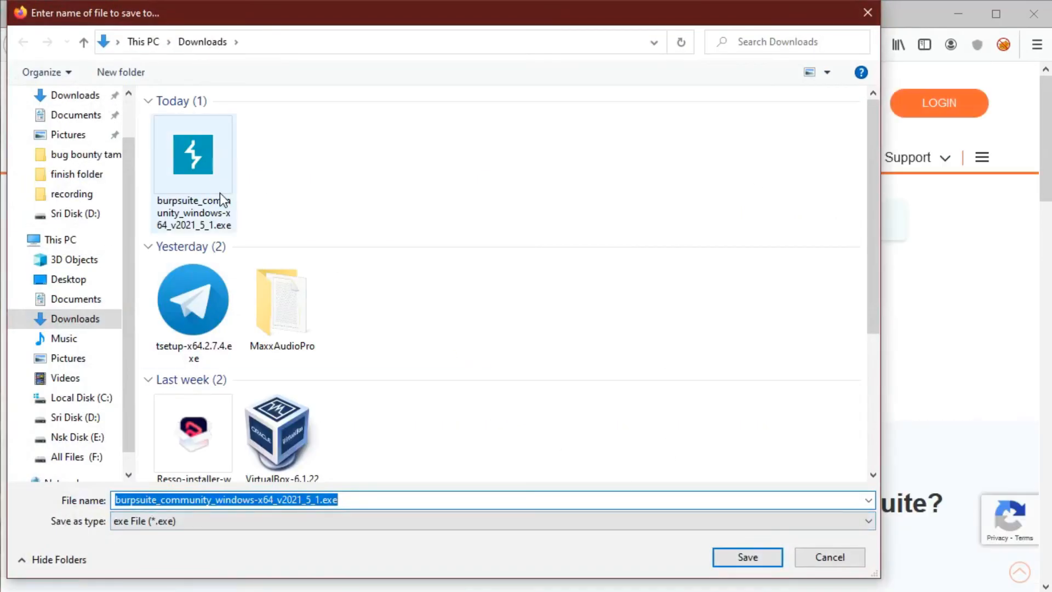
{"action": "left_click", "coordinate": [817, 559]}
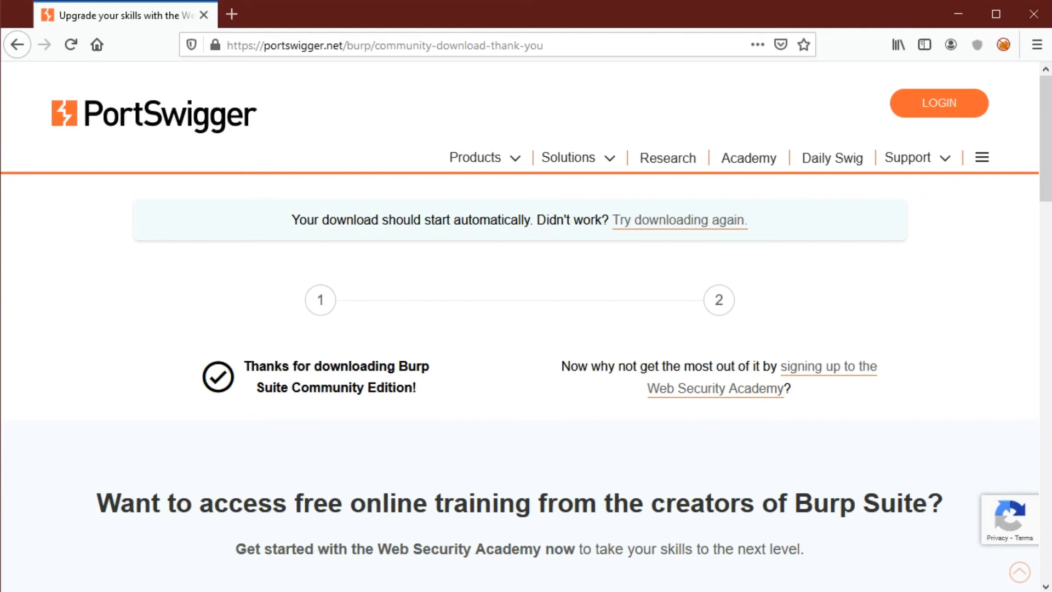
Step: Launch the installed Burp Suite Community Edition and start a temporary project with Burp defaults
{"action": "key", "text": "super+s"}
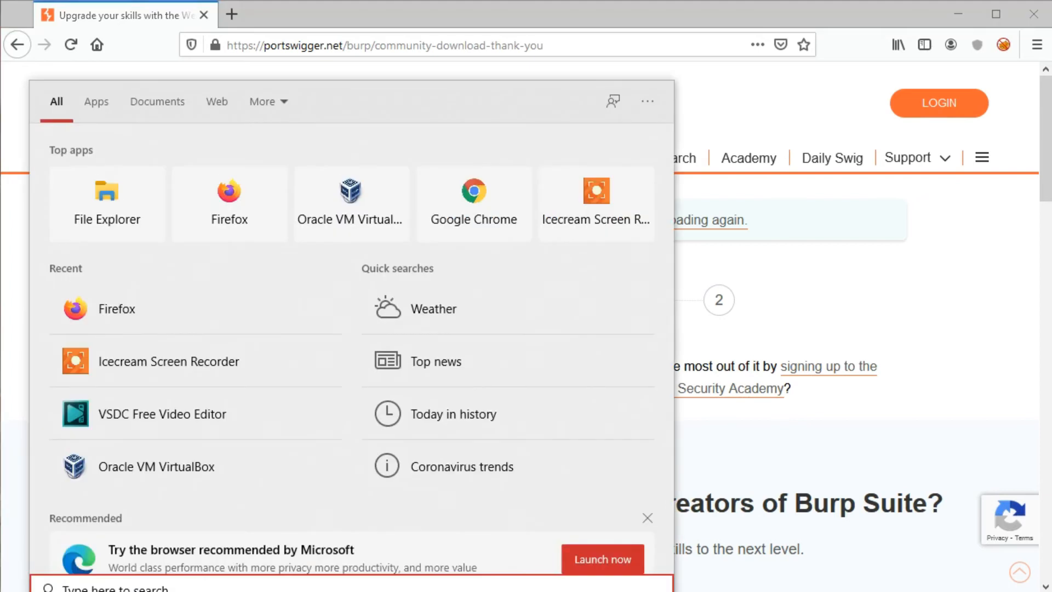
{"action": "type", "text": "burp"}
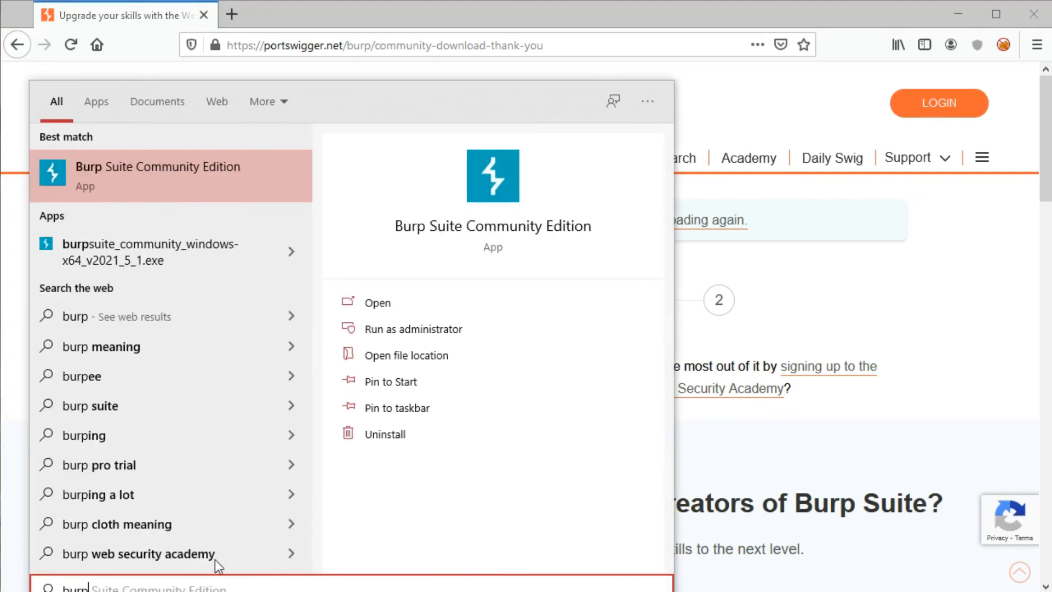
{"action": "left_click", "coordinate": [160, 169]}
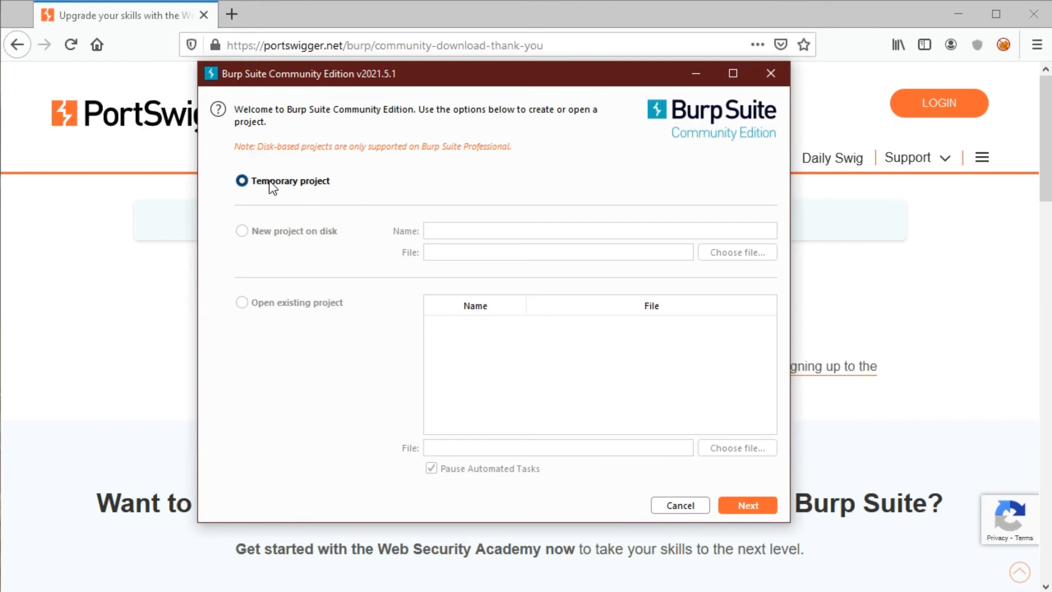
{"action": "left_click", "coordinate": [737, 504]}
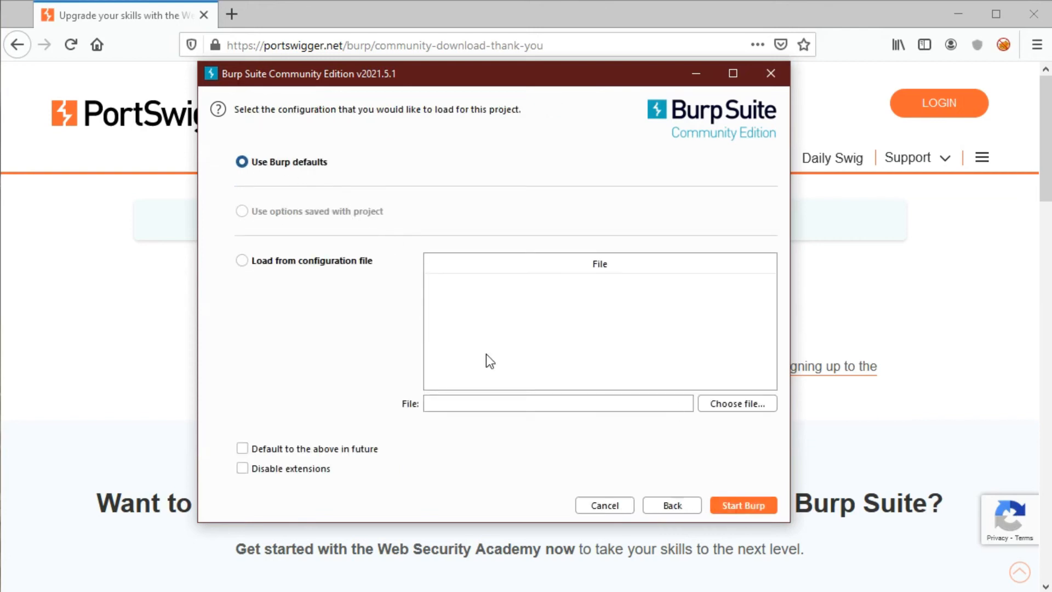
{"action": "left_click", "coordinate": [734, 506]}
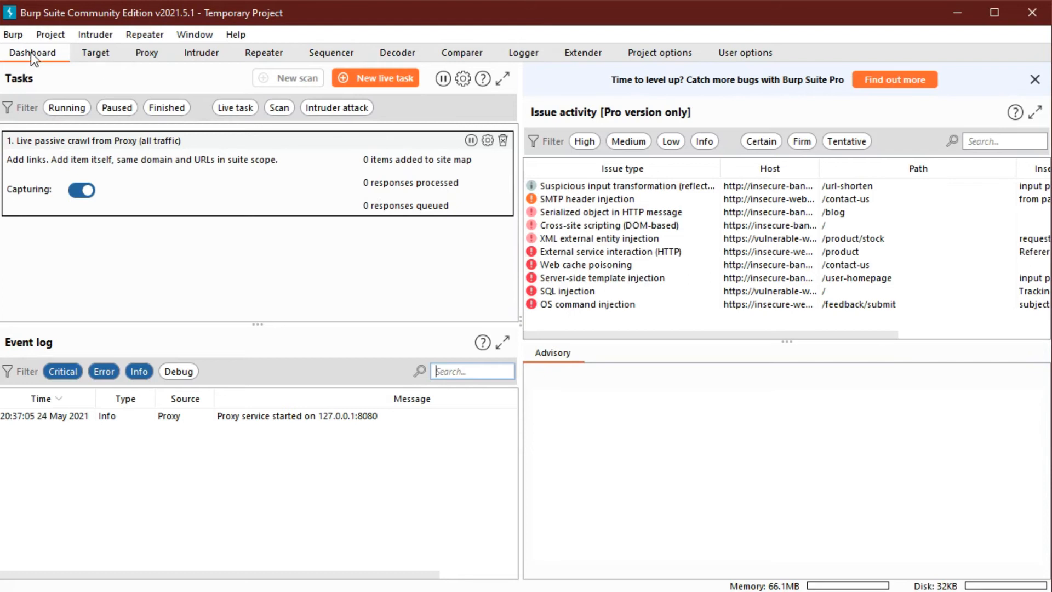
{"action": "left_click", "coordinate": [12, 34]}
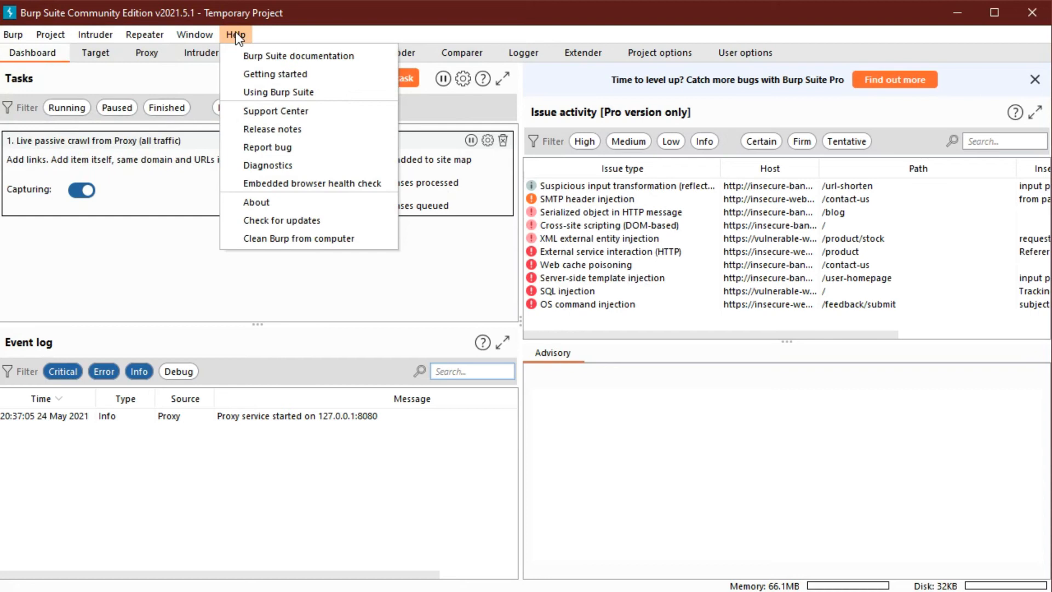
{"action": "mouse_move", "coordinate": [186, 35]}
{"action": "mouse_move", "coordinate": [136, 34]}
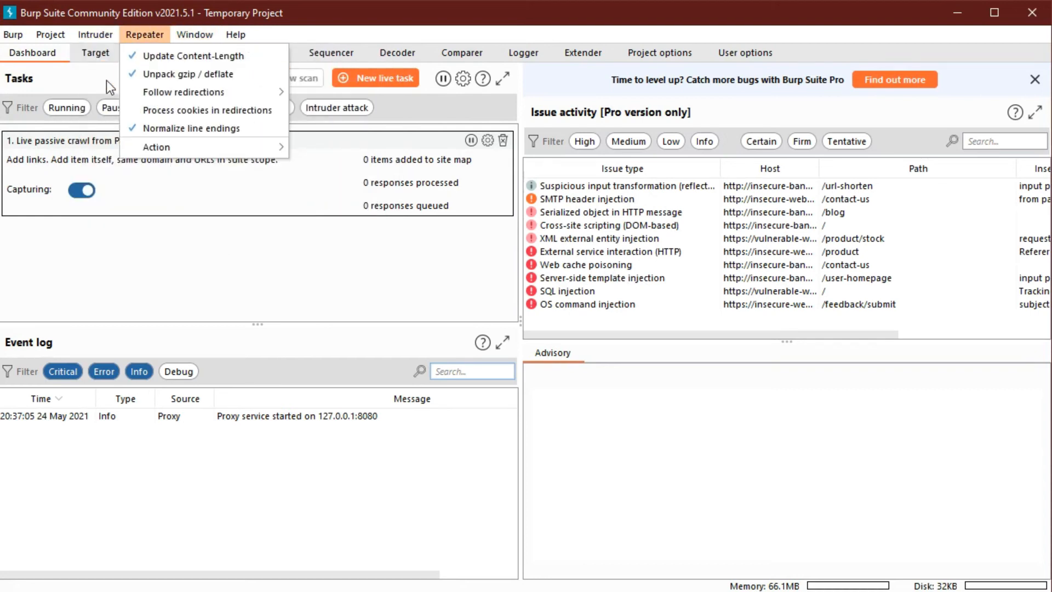
{"action": "left_click", "coordinate": [75, 79]}
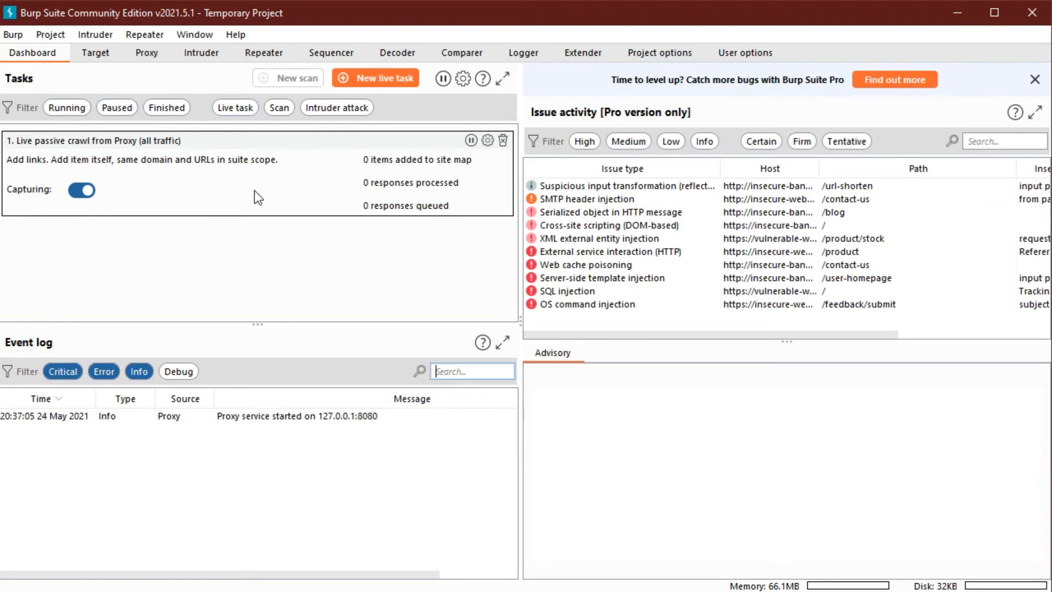
Step: Open the BApp Store in Extender to show the available Burp extensions
{"action": "left_click", "coordinate": [586, 55]}
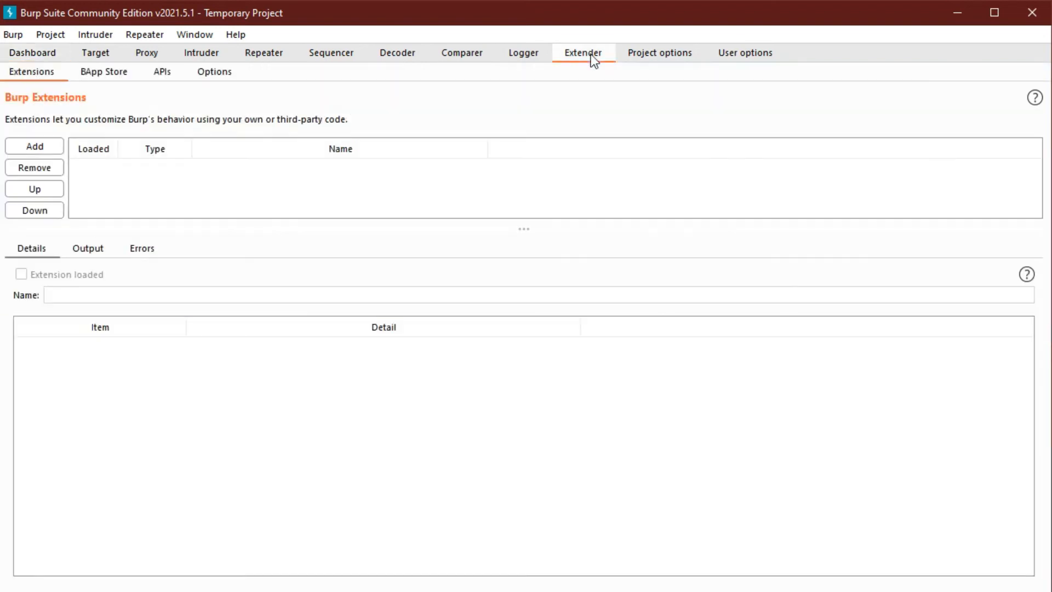
{"action": "left_click", "coordinate": [100, 79]}
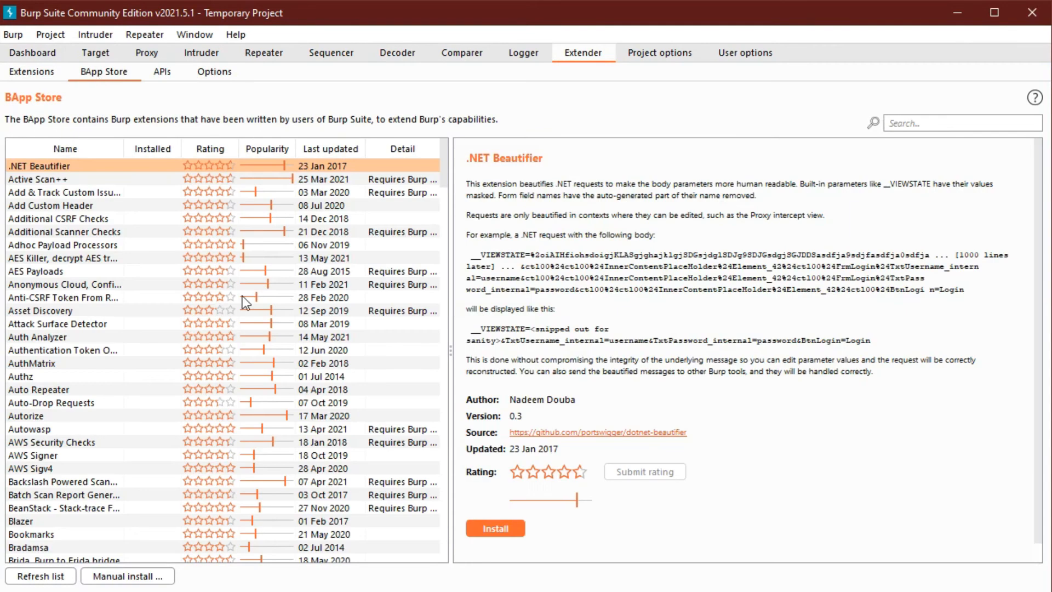
Step: Browse the BApp Store extension list and view the description and requirements of Additional CSRF Checks
{"action": "left_click", "coordinate": [42, 54]}
{"action": "left_click", "coordinate": [581, 61]}
{"action": "scroll", "coordinate": [124, 274], "scroll_direction": "down", "scroll_amount": 3}
{"action": "scroll", "coordinate": [125, 271], "scroll_direction": "down", "scroll_amount": 6}
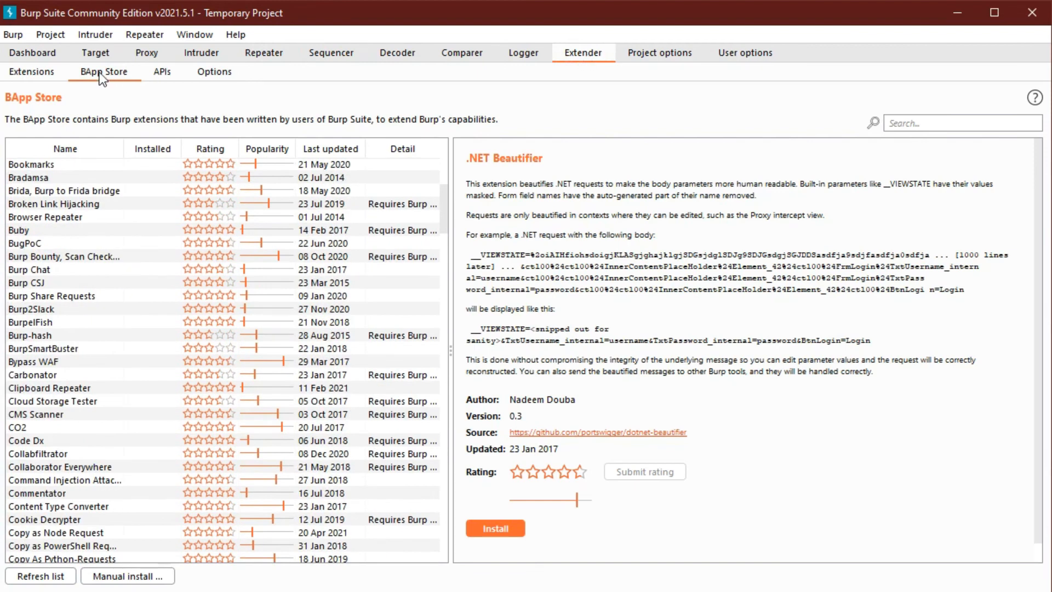
{"action": "scroll", "coordinate": [65, 328], "scroll_direction": "down", "scroll_amount": 5}
{"action": "scroll", "coordinate": [65, 330], "scroll_direction": "up", "scroll_amount": 8}
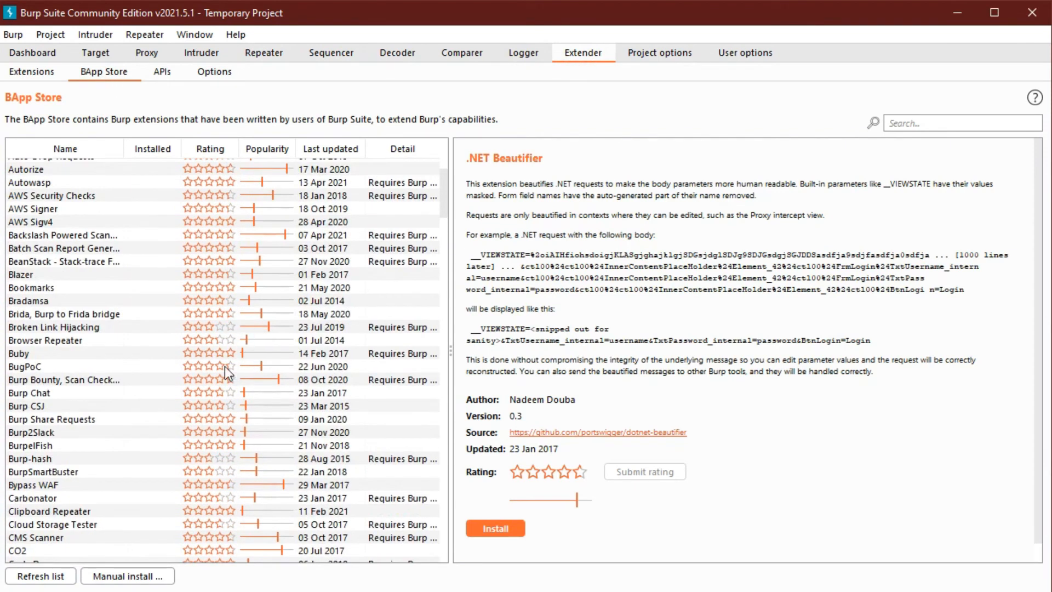
{"action": "scroll", "coordinate": [222, 331], "scroll_direction": "up", "scroll_amount": 6}
{"action": "left_click", "coordinate": [133, 218]}
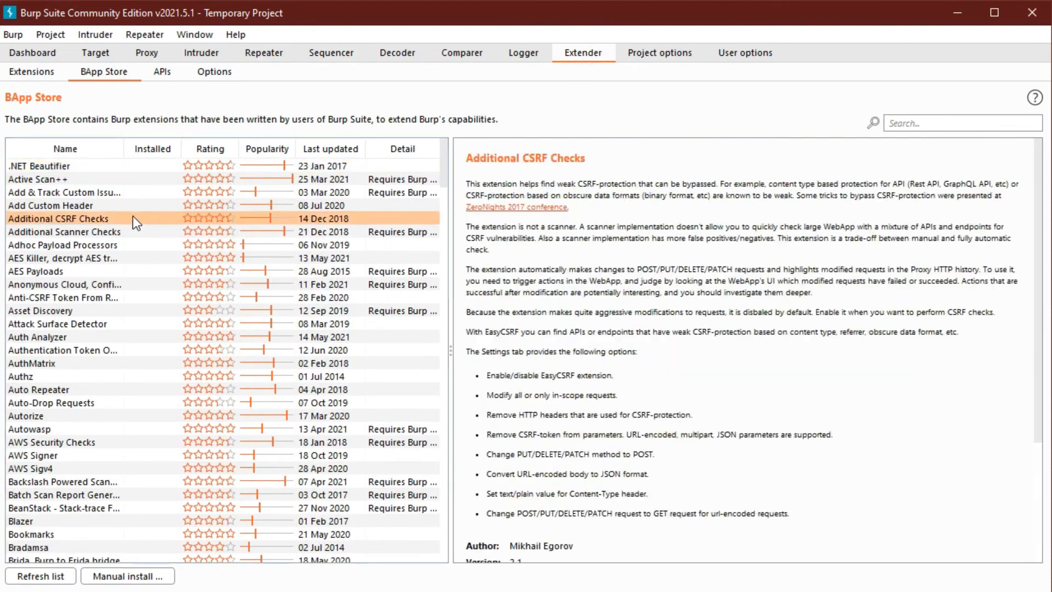
{"action": "scroll", "coordinate": [619, 412], "scroll_direction": "down", "scroll_amount": 3}
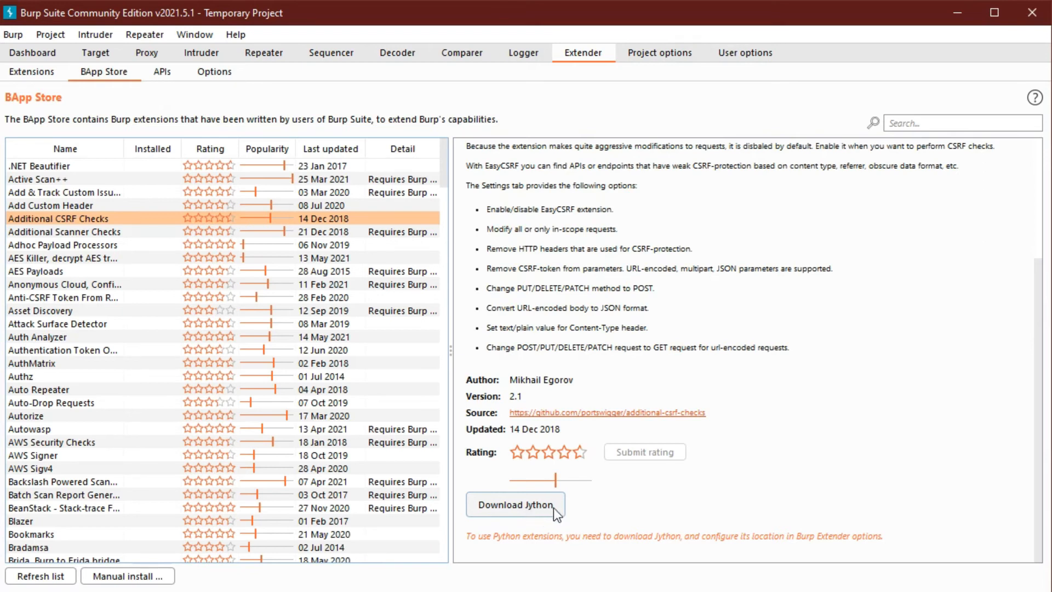
Step: View the Dashboard, the Target site map and the Proxy Intercept page in turn
{"action": "left_click", "coordinate": [37, 52]}
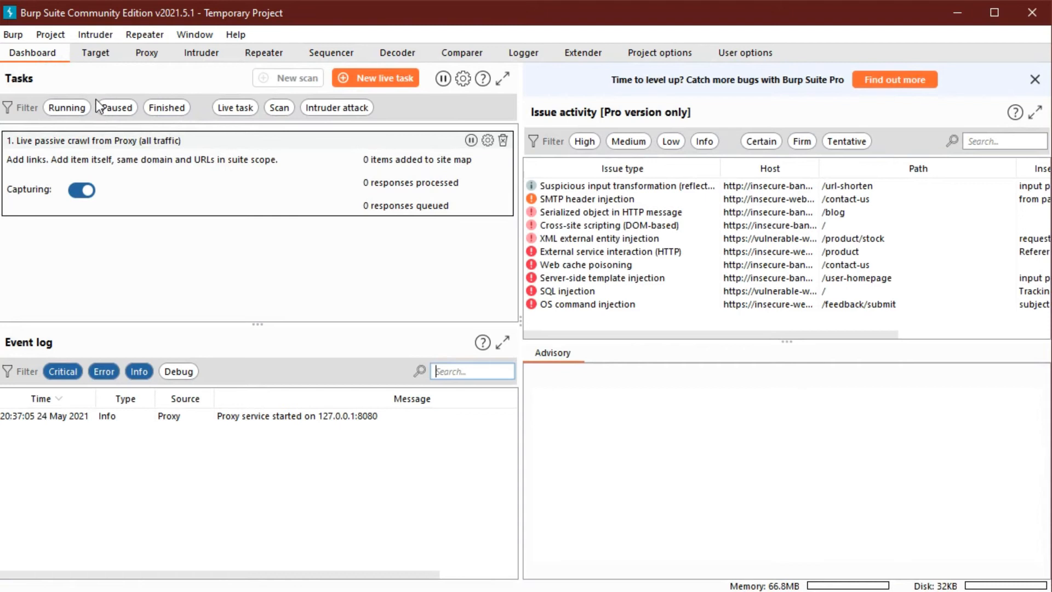
{"action": "left_click", "coordinate": [95, 53]}
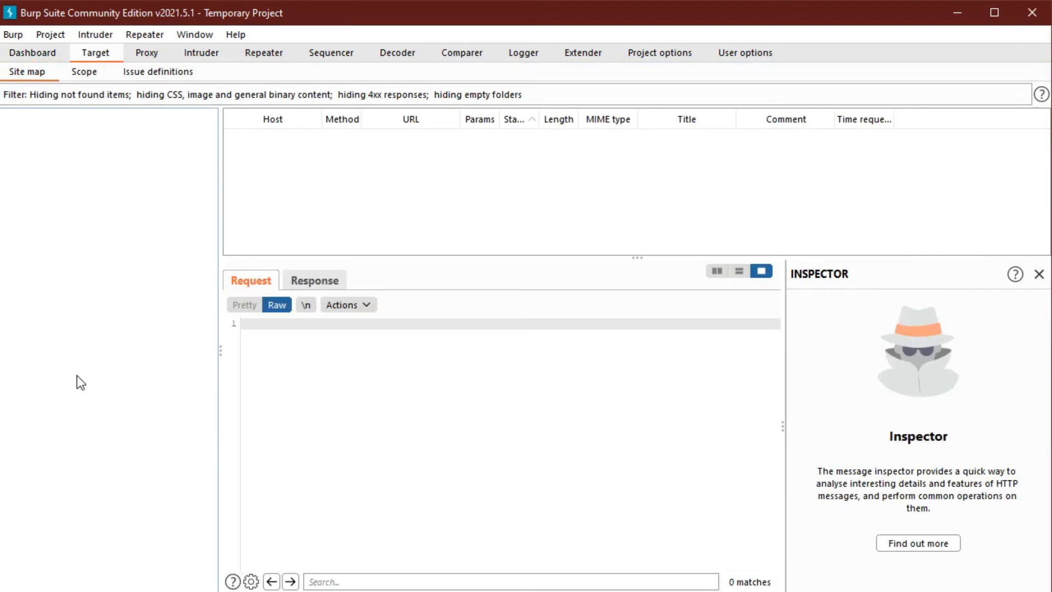
{"action": "left_click", "coordinate": [152, 54]}
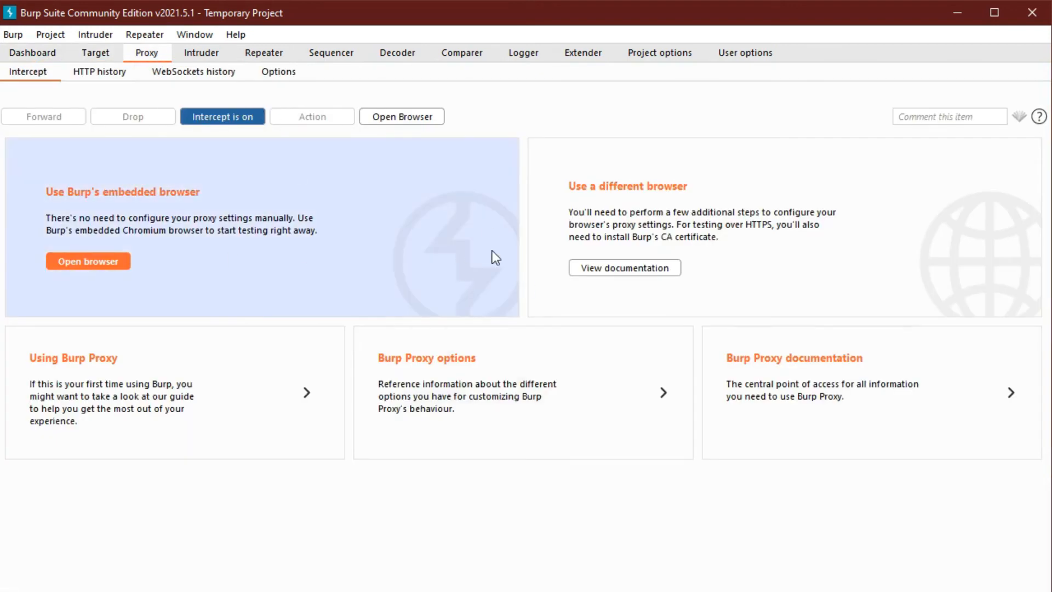
Step: Switch to Firefox, search Google for foxyproxy and open the FoxyProxy Standard add-on page
{"action": "key", "text": "alt+Tab"}
{"action": "left_click", "coordinate": [229, 17]}
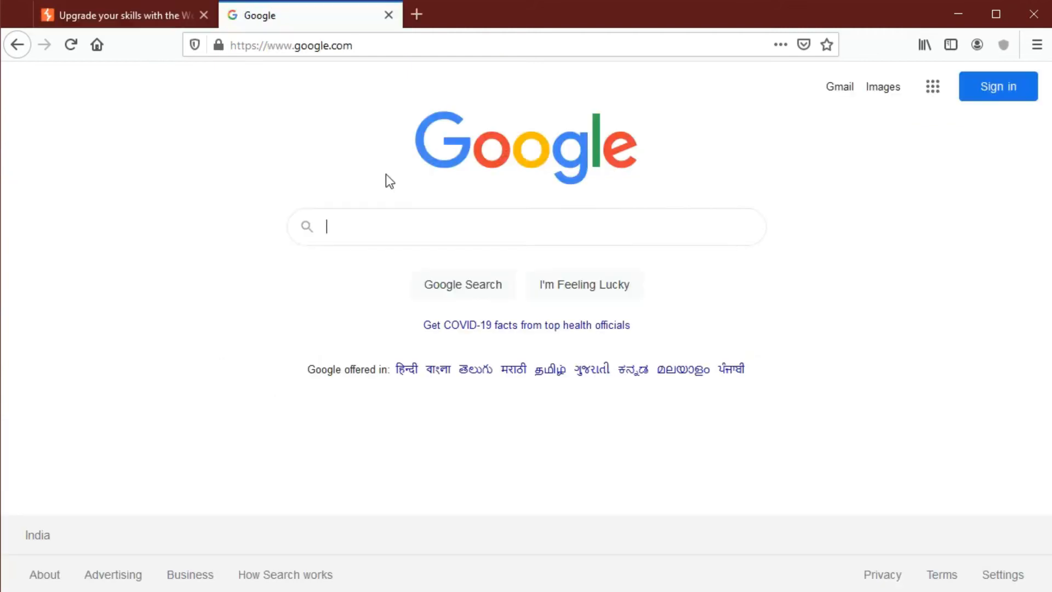
{"action": "left_click", "coordinate": [389, 230]}
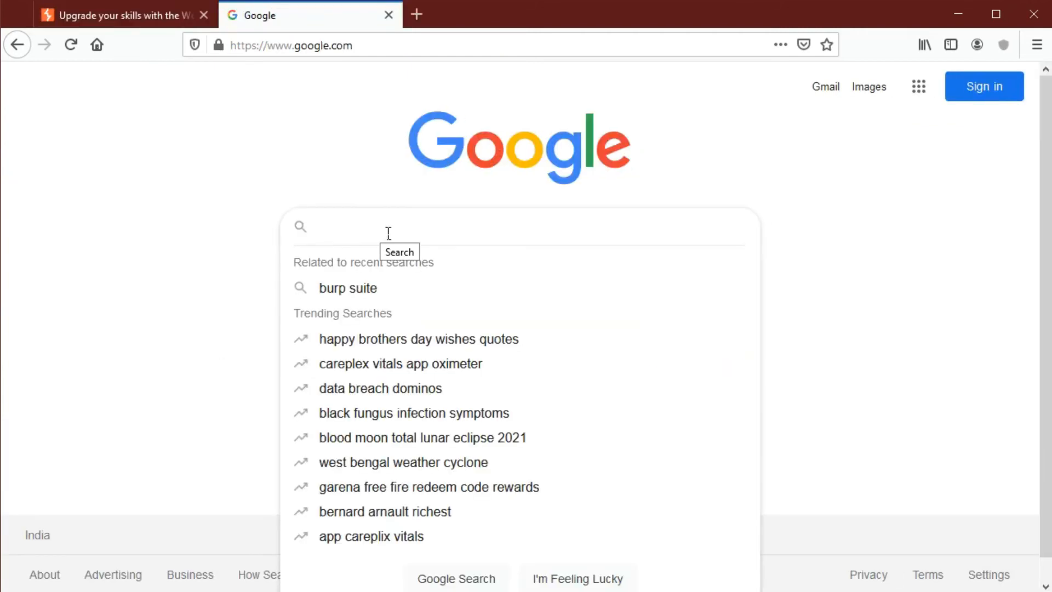
{"action": "type", "text": "froxy"}
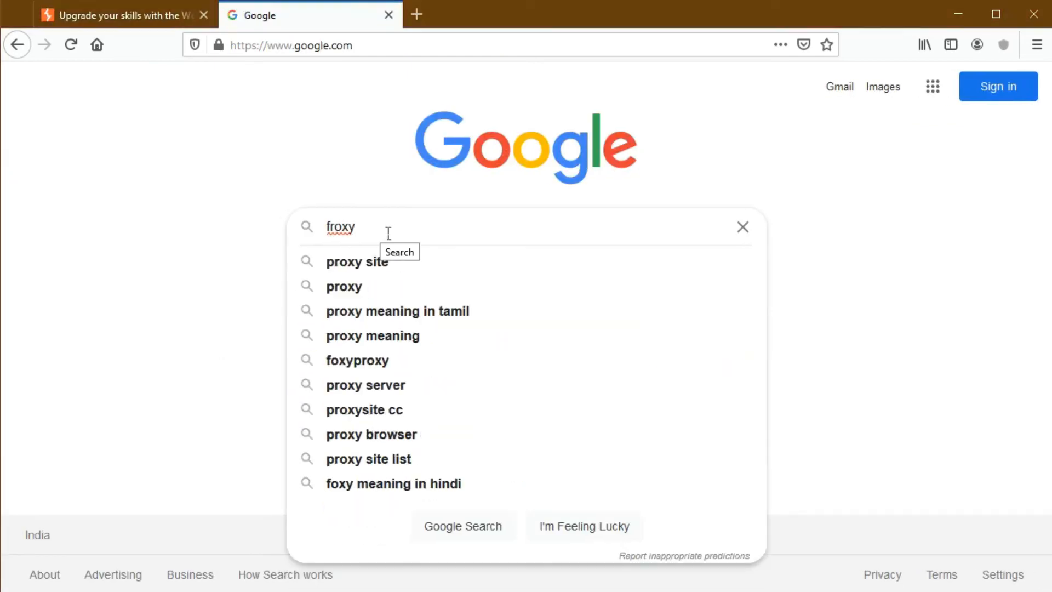
{"action": "type", "text": "proxy"}
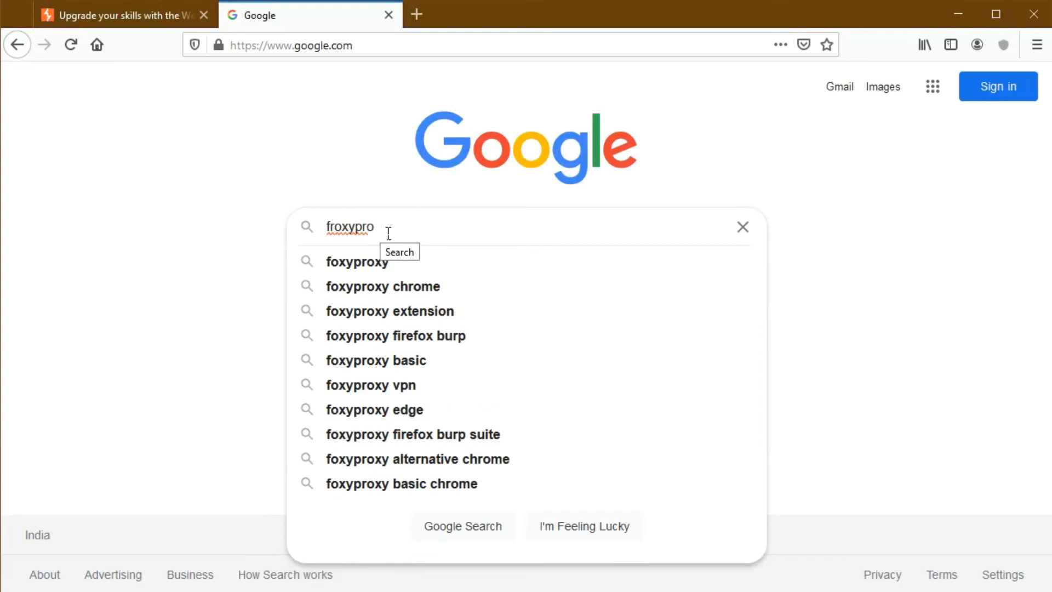
{"action": "left_click", "coordinate": [367, 262]}
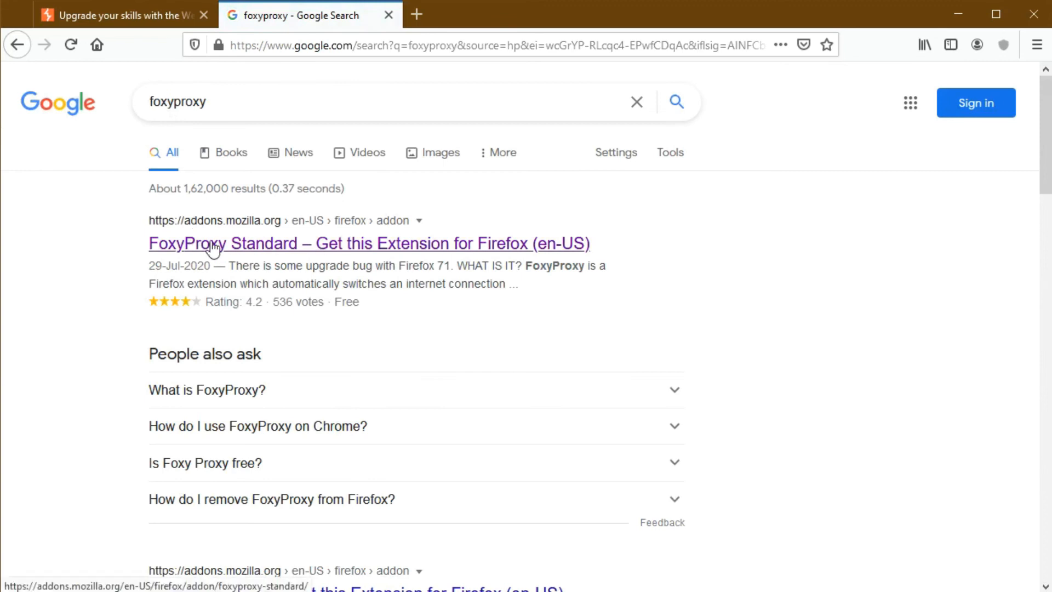
{"action": "left_click", "coordinate": [333, 243]}
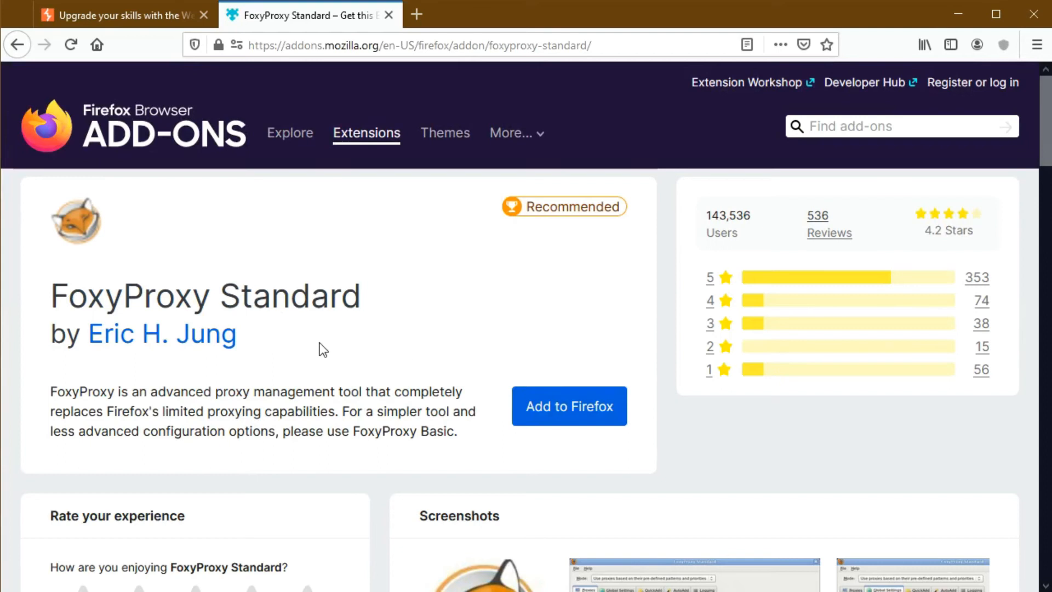
Step: Add FoxyProxy Standard to Firefox, allow it to run in private windows and close its welcome page
{"action": "left_click", "coordinate": [556, 410]}
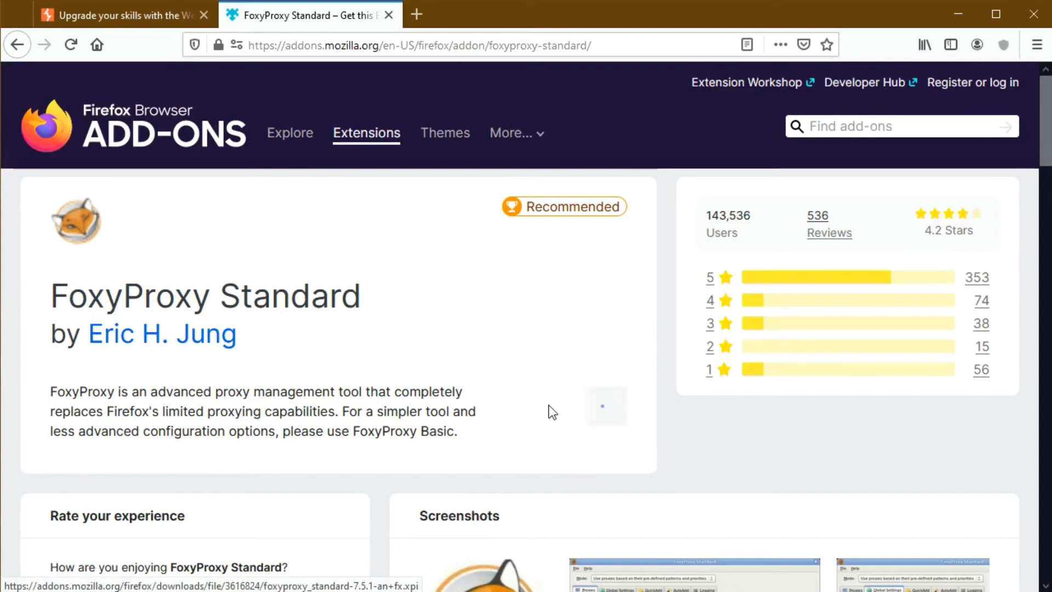
{"action": "left_click", "coordinate": [317, 259]}
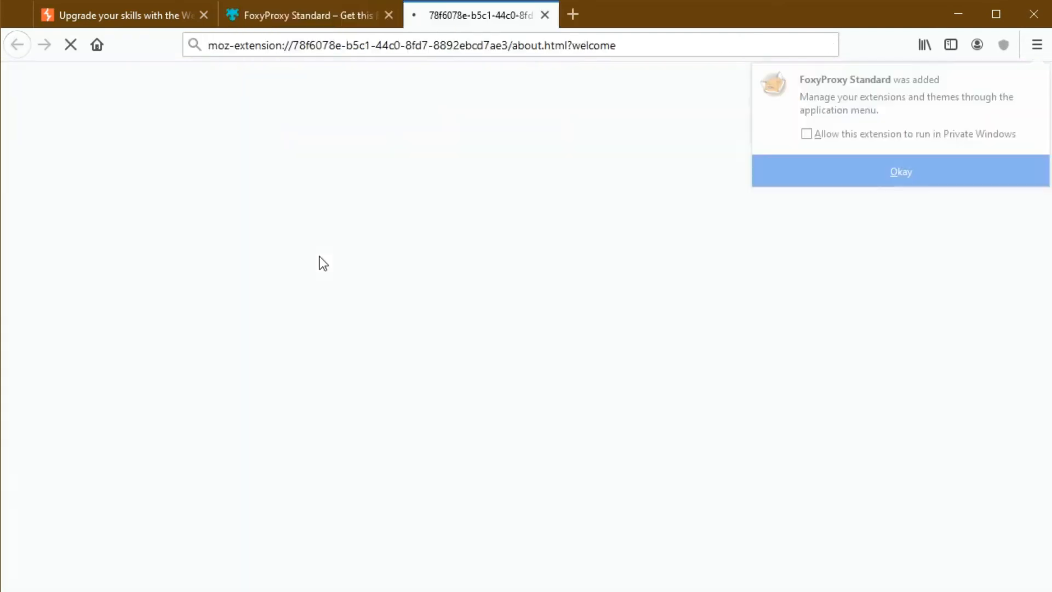
{"action": "left_click", "coordinate": [807, 135]}
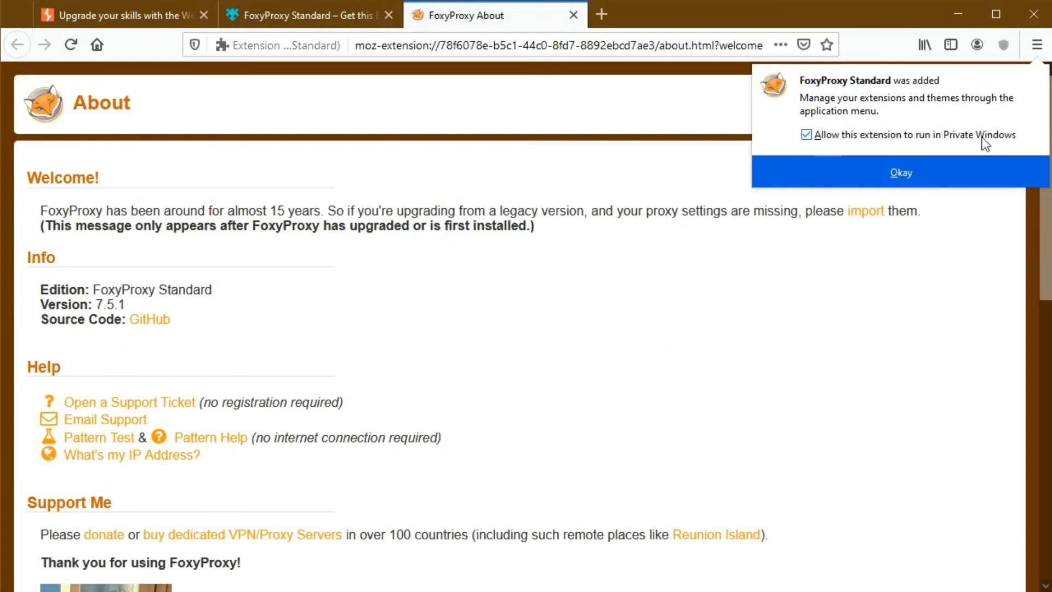
{"action": "left_click", "coordinate": [897, 183]}
{"action": "key", "text": "ctrl+w"}
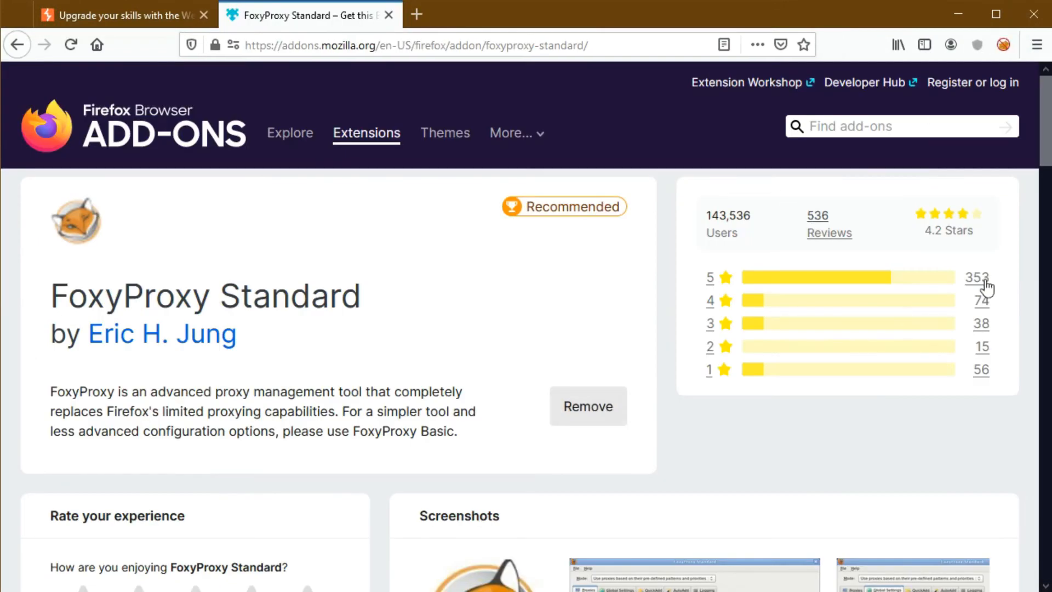
Step: Check the FoxyProxy popup and its entry among the installed Firefox extensions, then close the Add-ons Manager
{"action": "left_click", "coordinate": [1003, 44]}
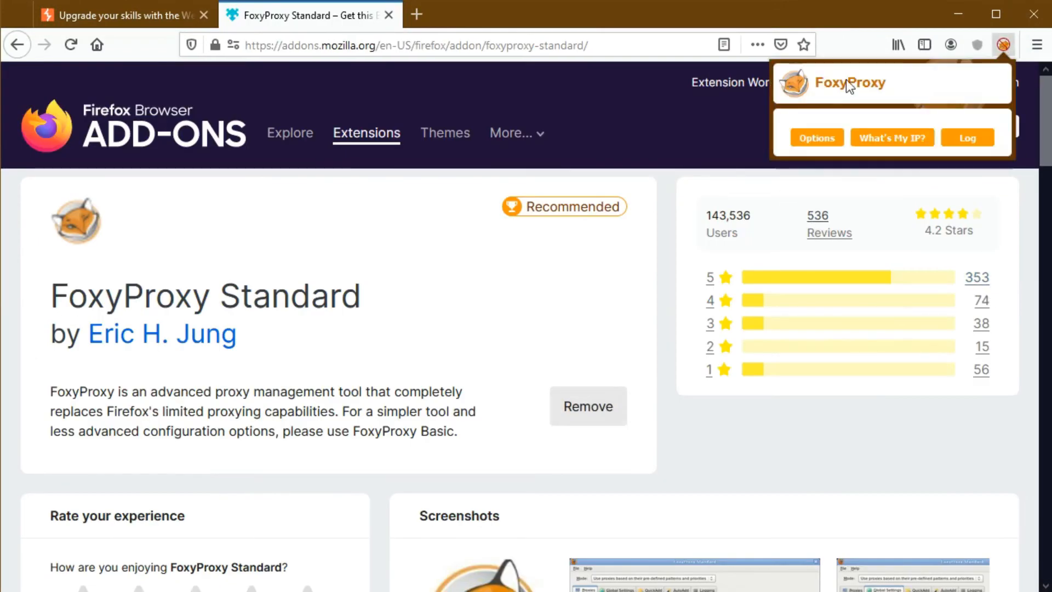
{"action": "left_click", "coordinate": [758, 117]}
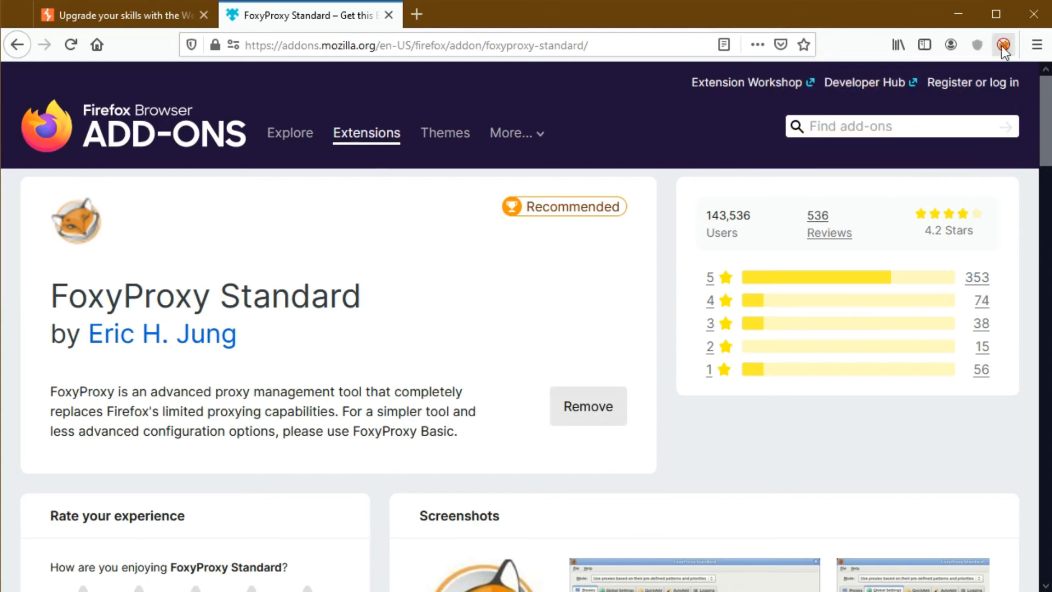
{"action": "left_click", "coordinate": [1036, 44]}
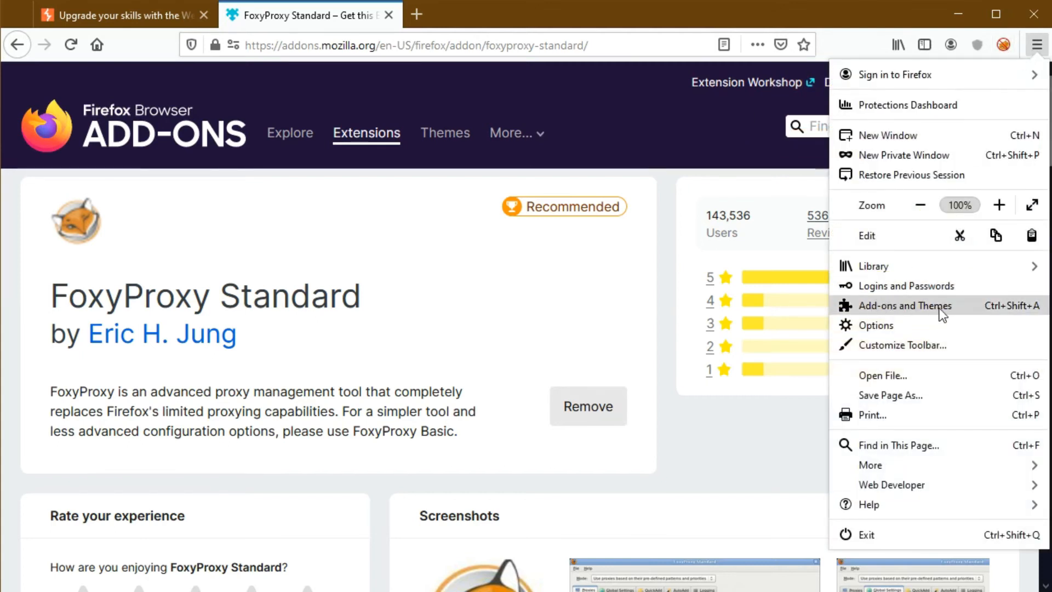
{"action": "left_click", "coordinate": [911, 305]}
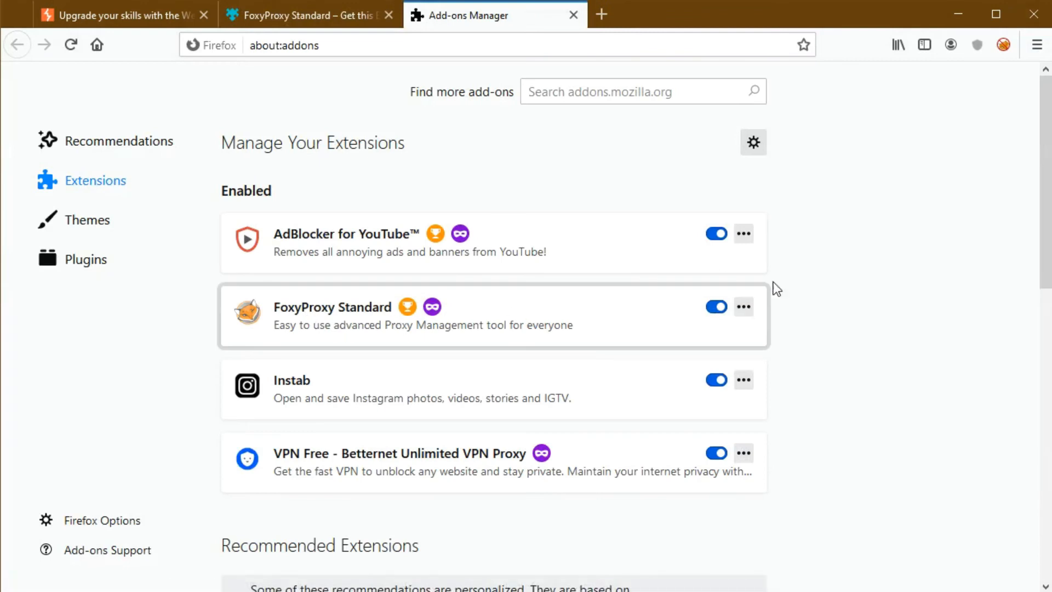
{"action": "left_click", "coordinate": [578, 17]}
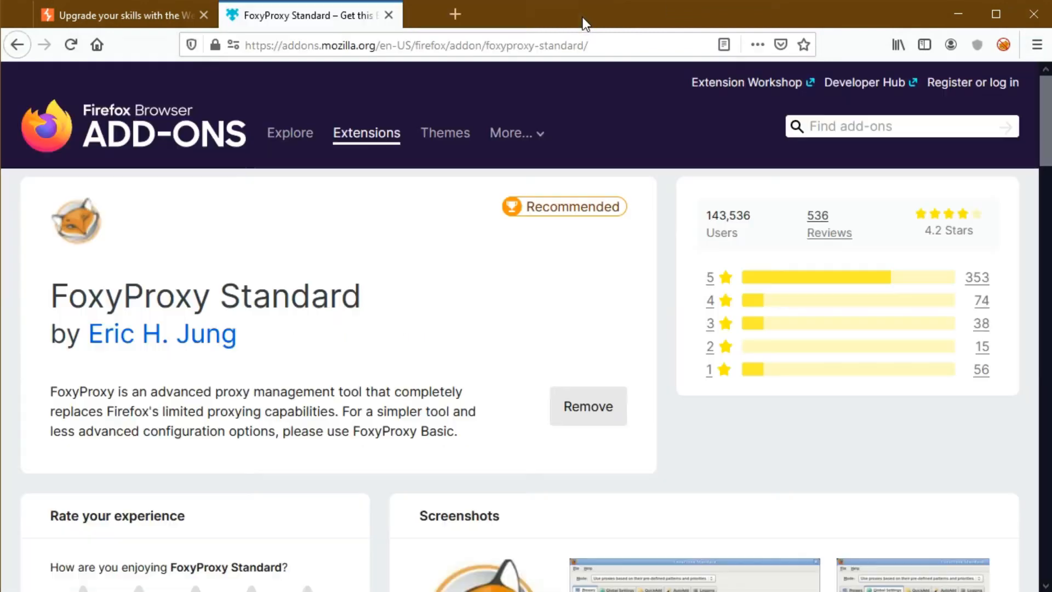
Step: Start a new HTTP proxy in the FoxyProxy options, titled burpsuite with the IP address 127.0.0.1
{"action": "left_click", "coordinate": [1003, 46]}
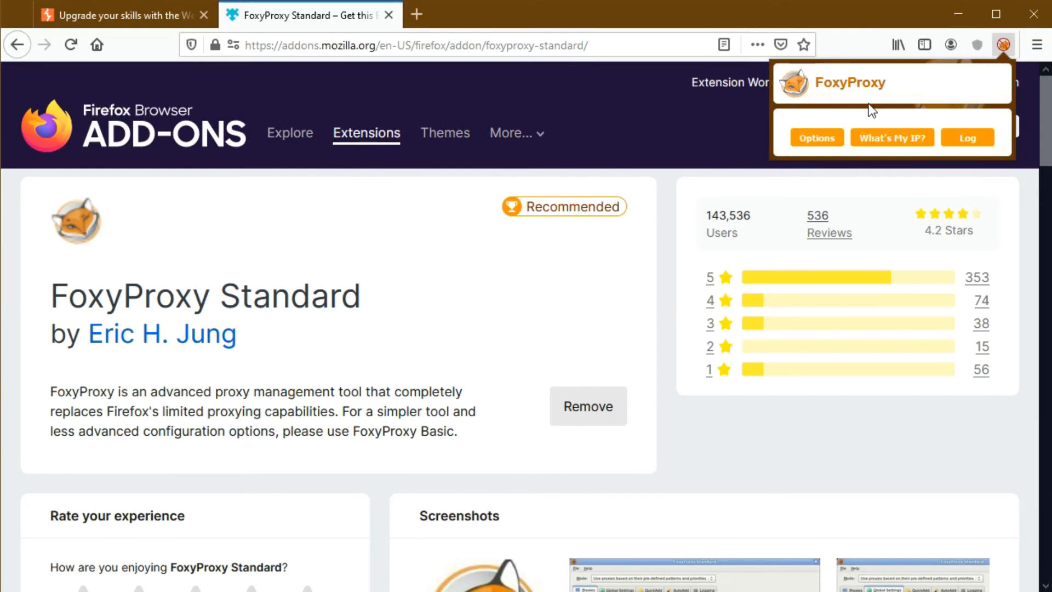
{"action": "left_click", "coordinate": [820, 139]}
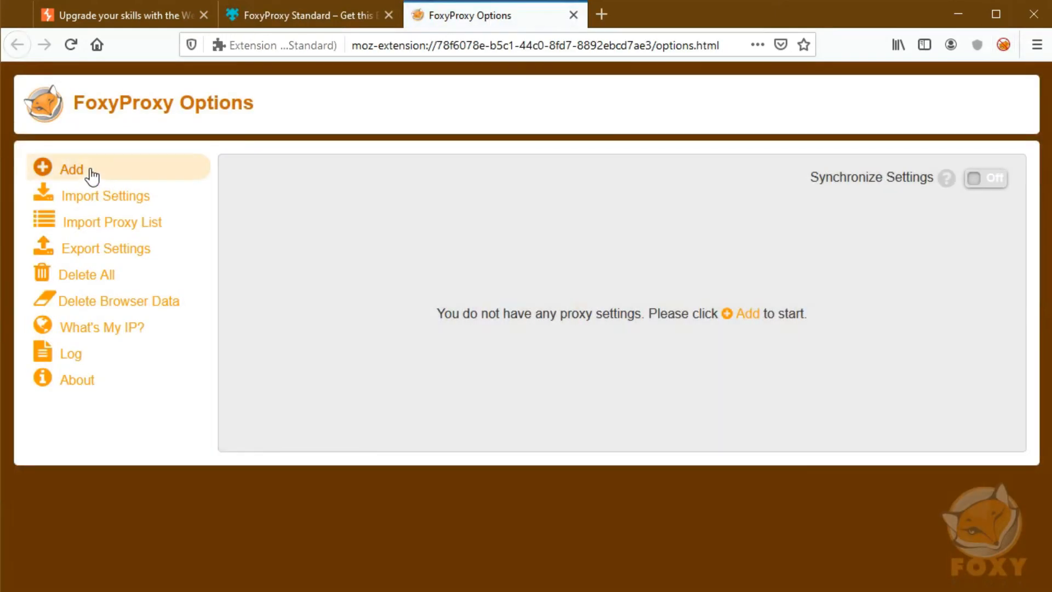
{"action": "left_click", "coordinate": [67, 172]}
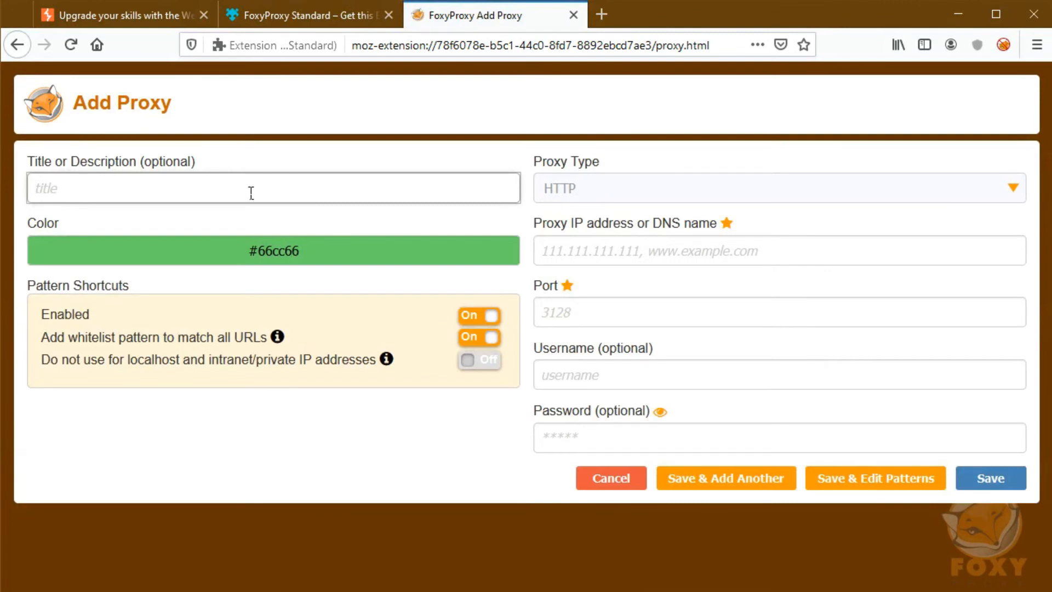
{"action": "type", "text": "burpsuite"}
{"action": "left_click", "coordinate": [586, 259]}
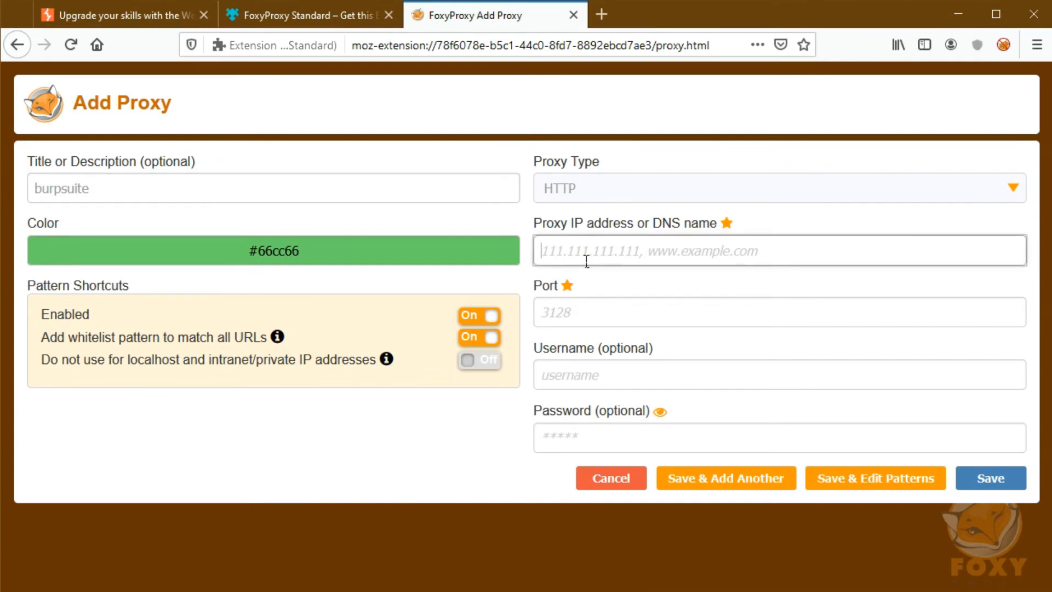
{"action": "type", "text": "127.0.0.1"}
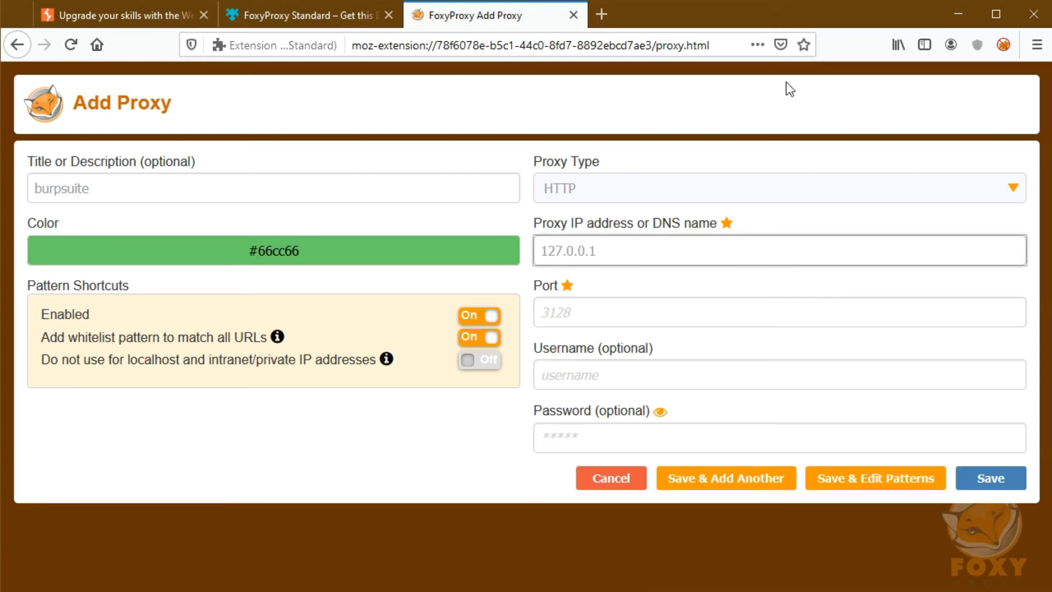
Step: Check the Proxy options in Burp Suite, then return to Firefox and set the new proxy's port to 8080
{"action": "key", "text": "alt+Tab"}
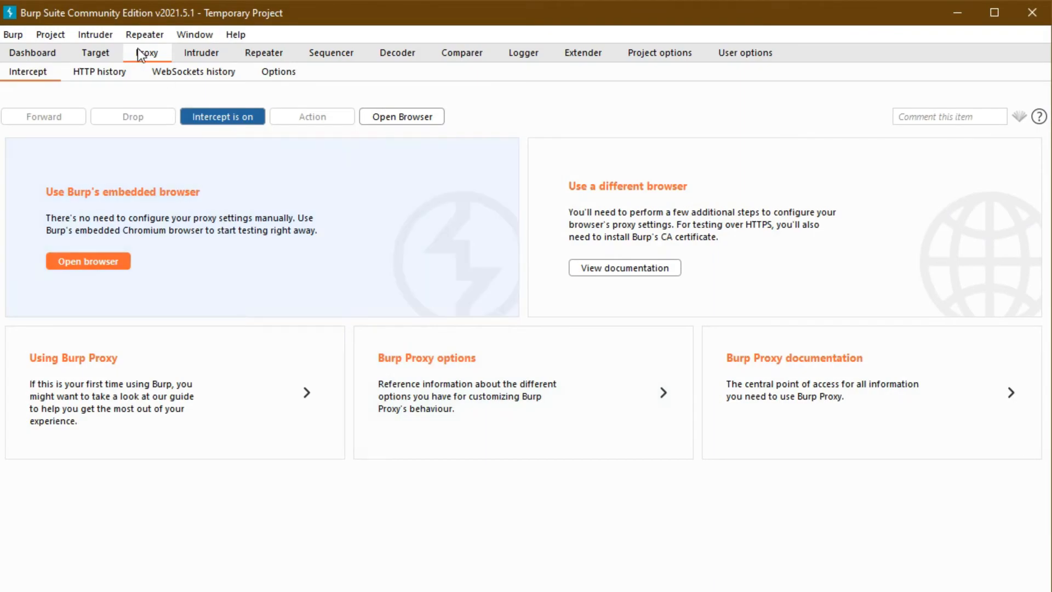
{"action": "left_click", "coordinate": [282, 74]}
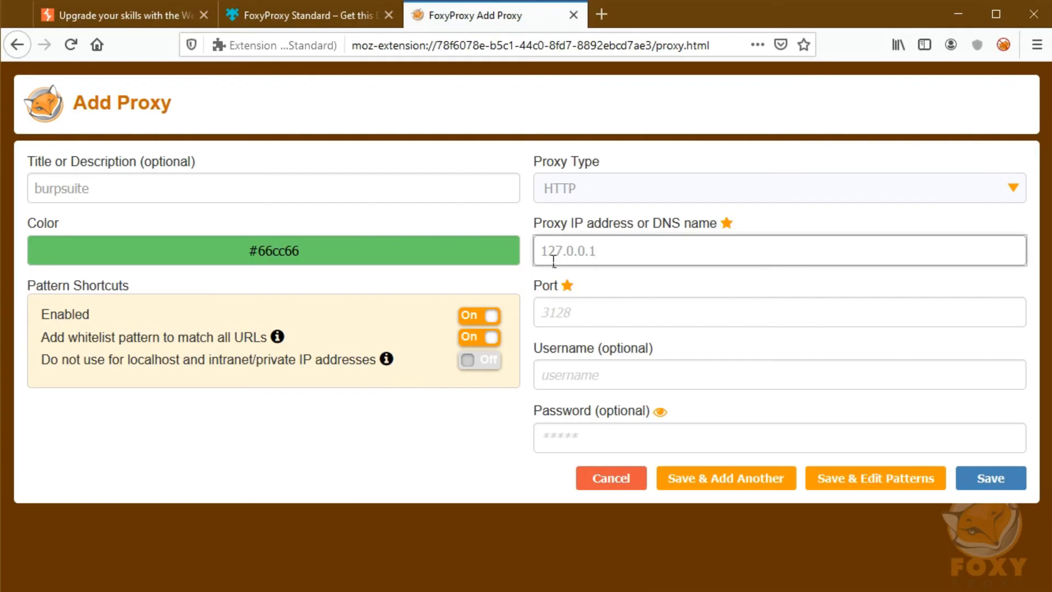
{"action": "left_click", "coordinate": [591, 314]}
{"action": "type", "text": "8080"}
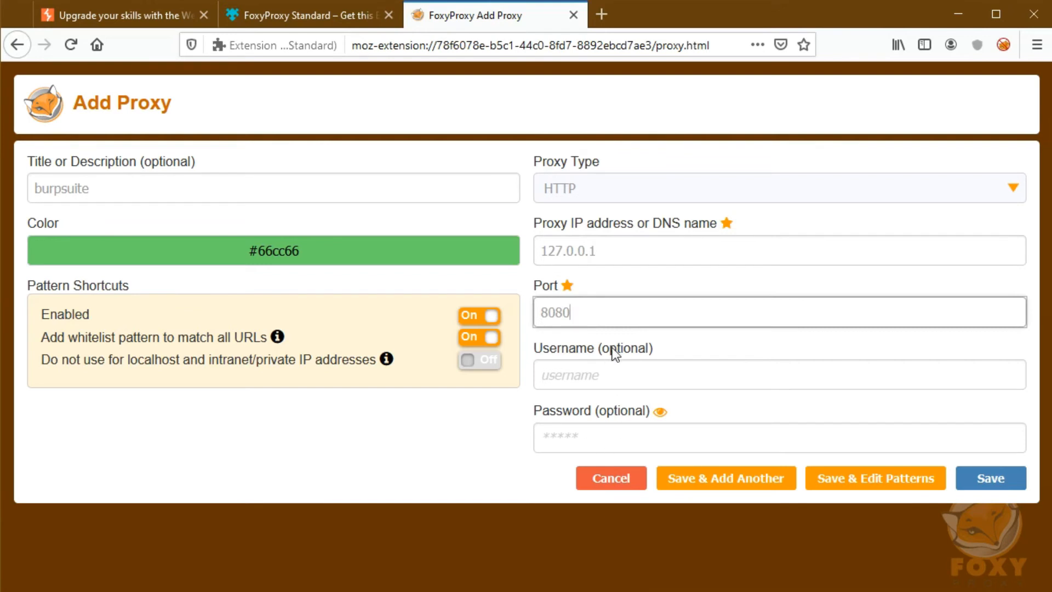
Step: Set the burpsuite proxy's color to #65cb65 and save the proxy
{"action": "left_click_drag", "start_coordinate": [602, 352], "coordinate": [635, 352]}
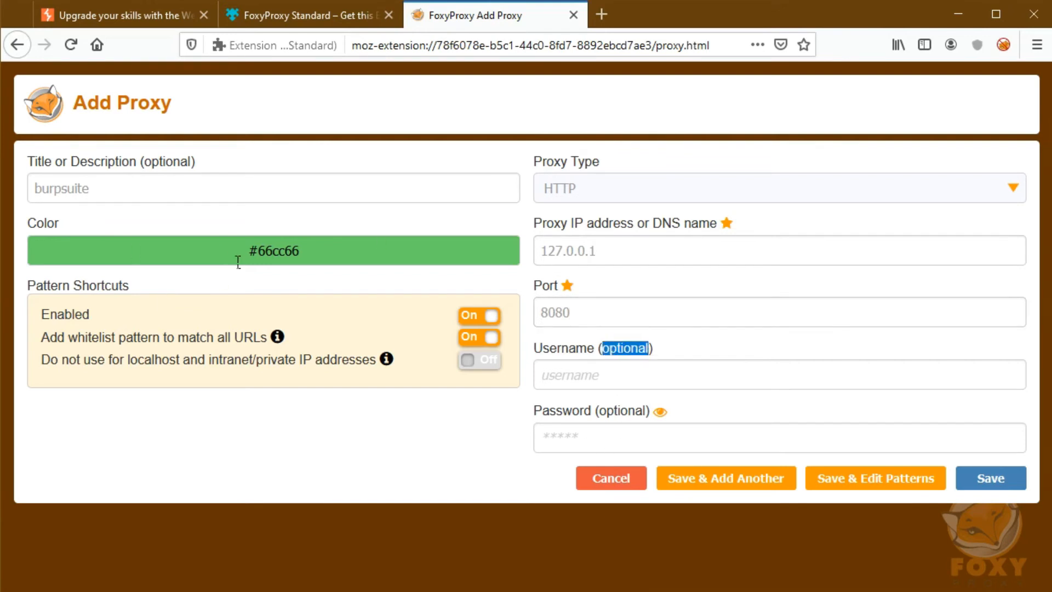
{"action": "left_click", "coordinate": [273, 260]}
{"action": "mouse_move", "coordinate": [200, 294]}
{"action": "left_mouse_down"}
{"action": "mouse_move", "coordinate": [206, 339]}
{"action": "mouse_move", "coordinate": [211, 293]}
{"action": "left_mouse_up"}
{"action": "left_click", "coordinate": [345, 277]}
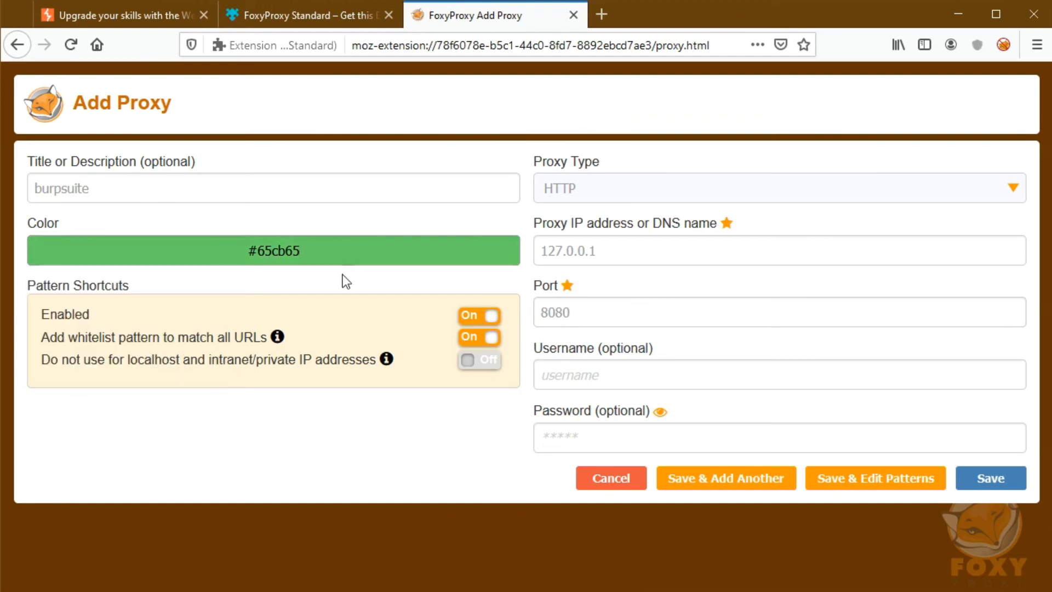
{"action": "left_click", "coordinate": [989, 480]}
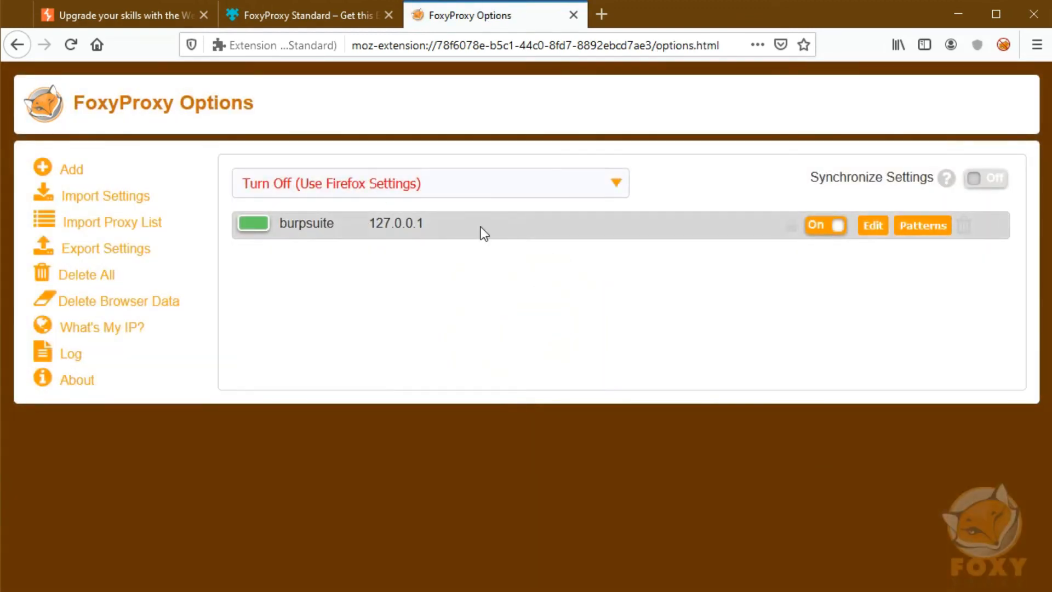
Step: Open a new browser tab and activate the burpsuite proxy in FoxyProxy for all URLs
{"action": "key", "text": "ctrl+t"}
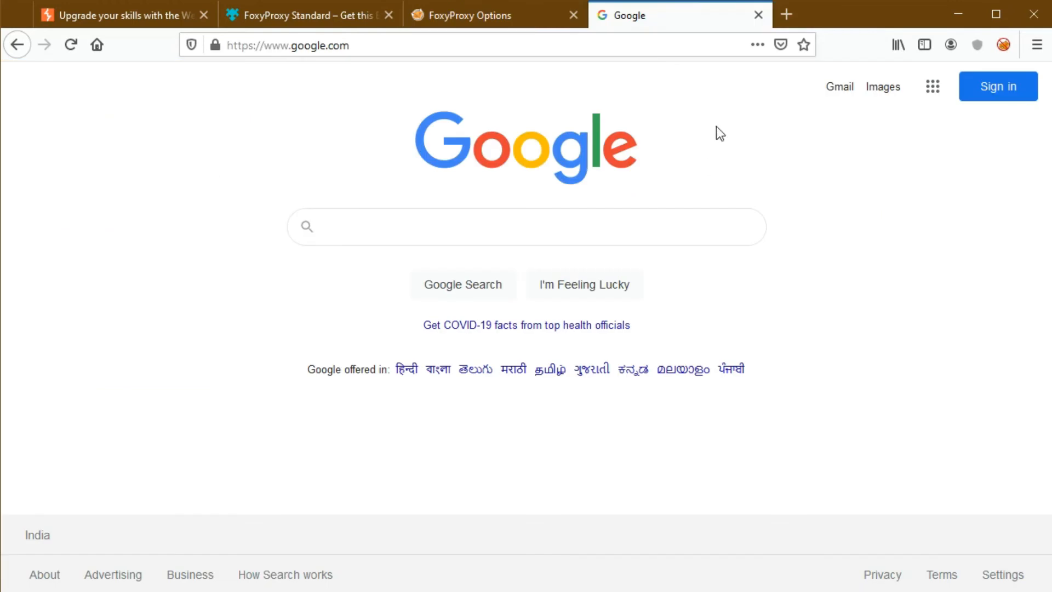
{"action": "left_click", "coordinate": [1003, 44]}
{"action": "left_click", "coordinate": [824, 154]}
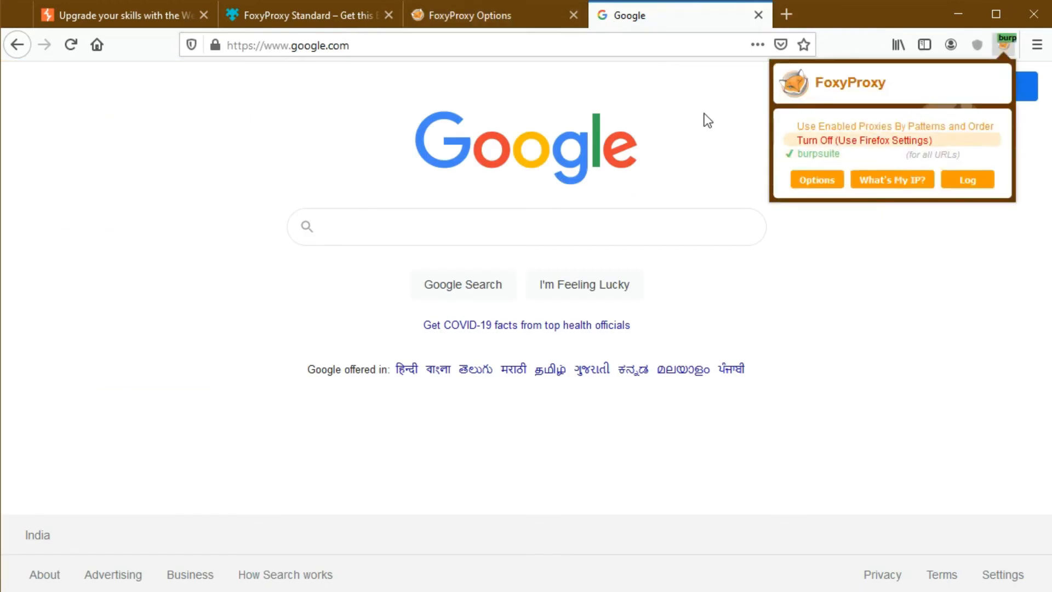
Step: Reload the Google page through the burpsuite proxy, examine the connection error details, and close the page's tab
{"action": "left_click", "coordinate": [75, 50]}
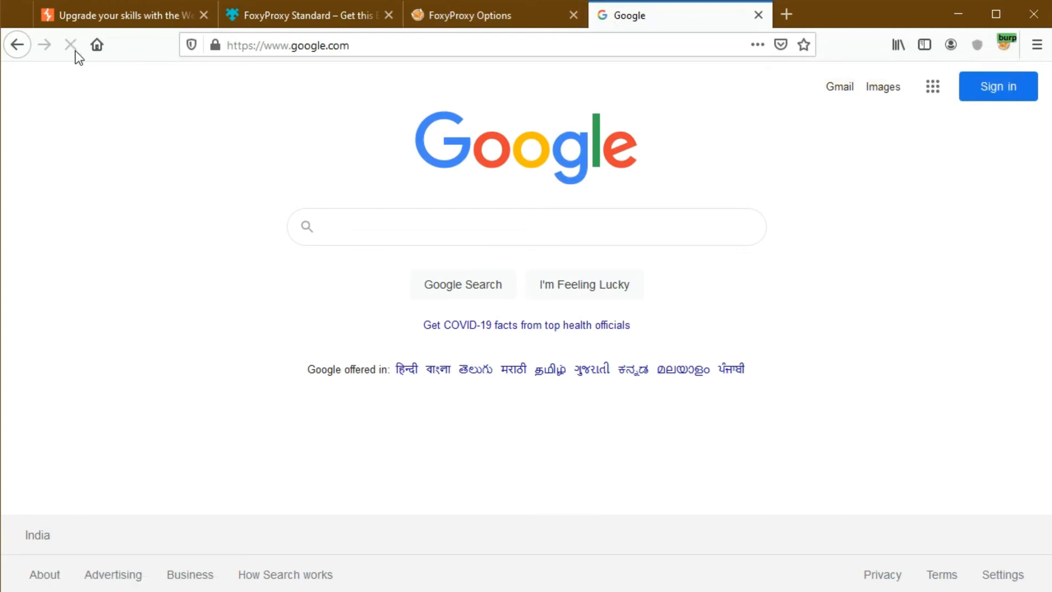
{"action": "key", "text": "alt+Tab"}
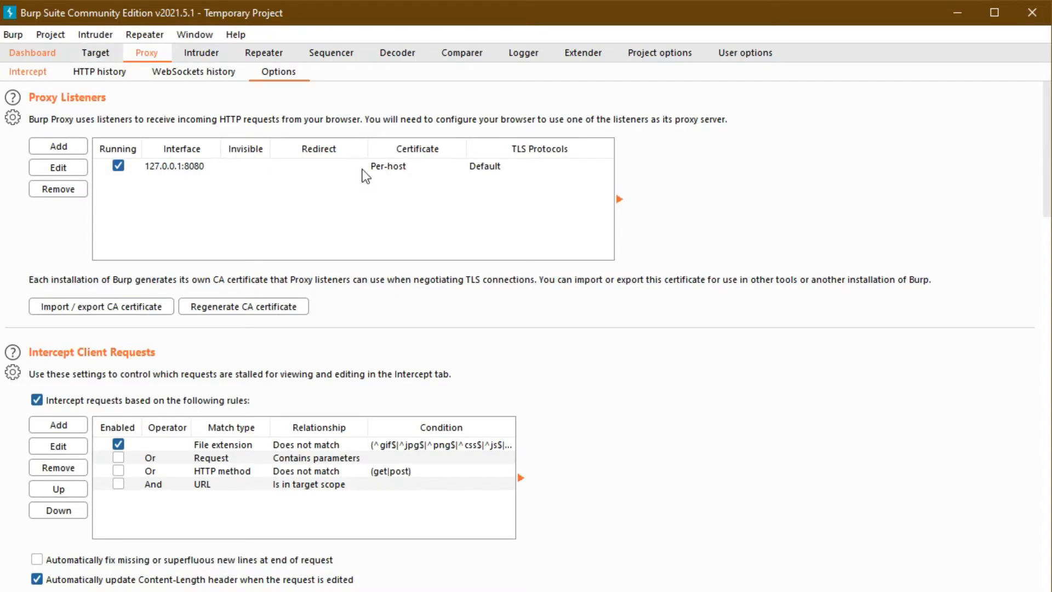
{"action": "key", "text": "alt+Tab"}
{"action": "left_click_drag", "start_coordinate": [235, 217], "coordinate": [558, 222]}
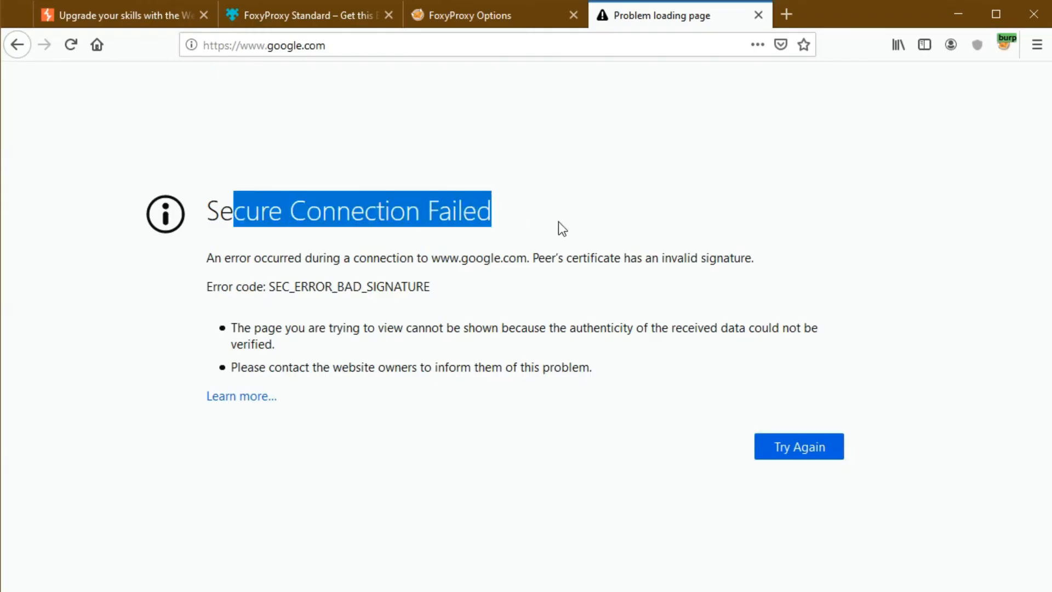
{"action": "left_click", "coordinate": [770, 445]}
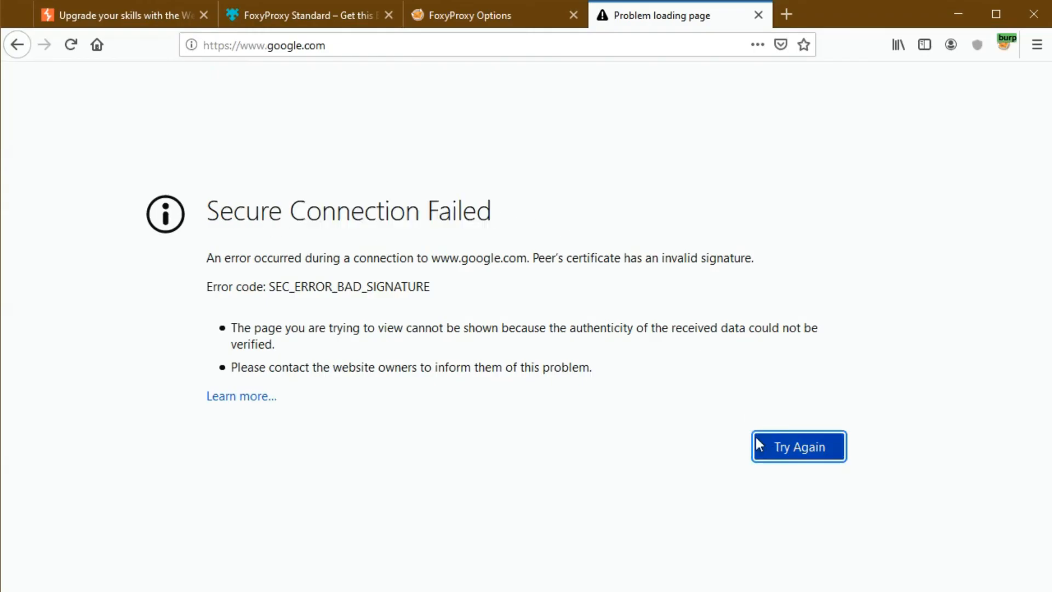
{"action": "left_click", "coordinate": [248, 398]}
{"action": "key", "text": "ctrl+w"}
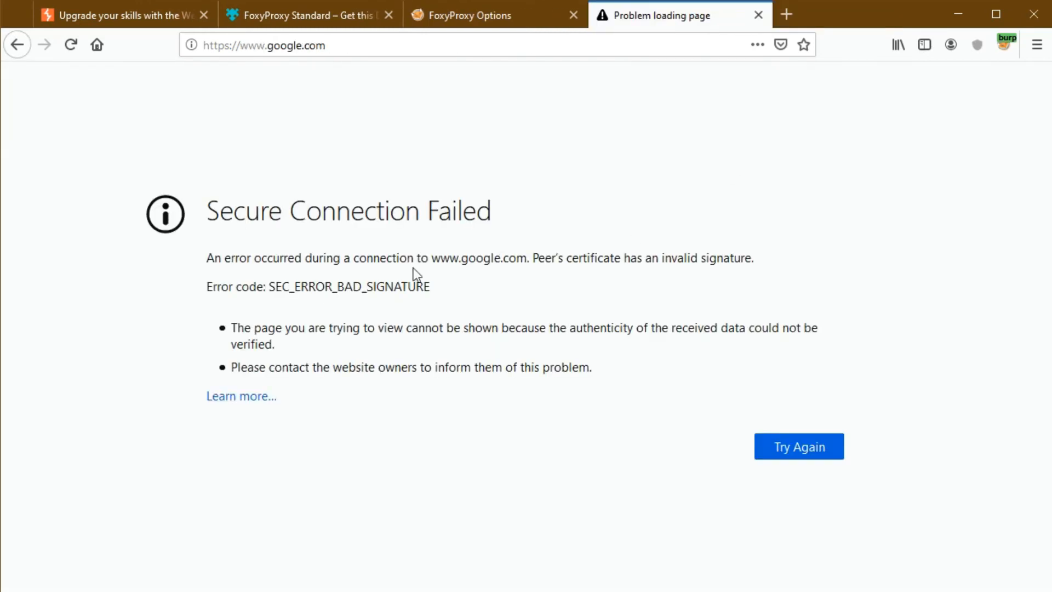
{"action": "left_click_drag", "start_coordinate": [296, 289], "coordinate": [439, 286]}
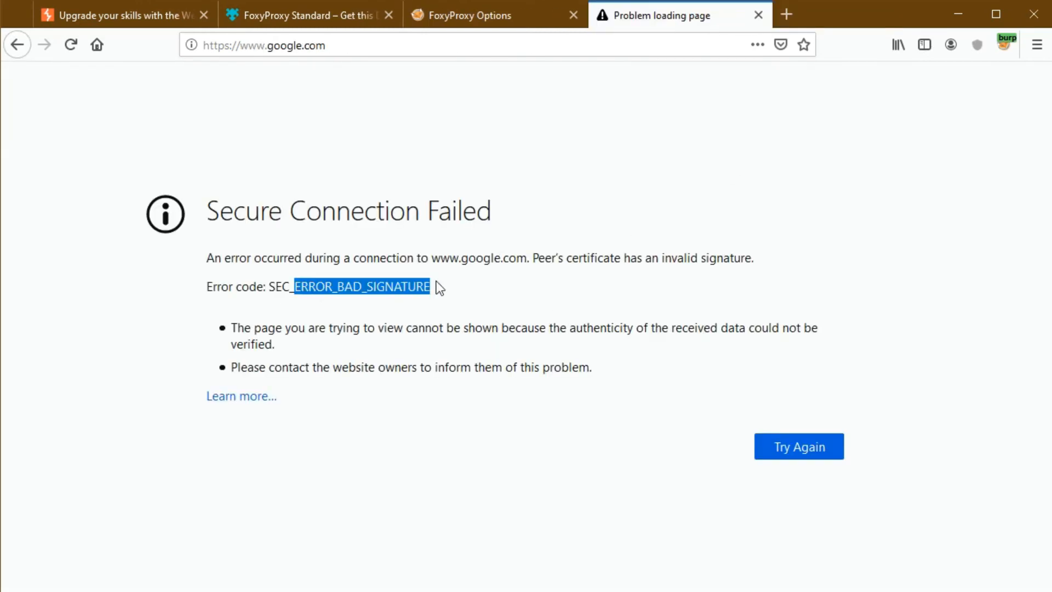
{"action": "left_click", "coordinate": [759, 16]}
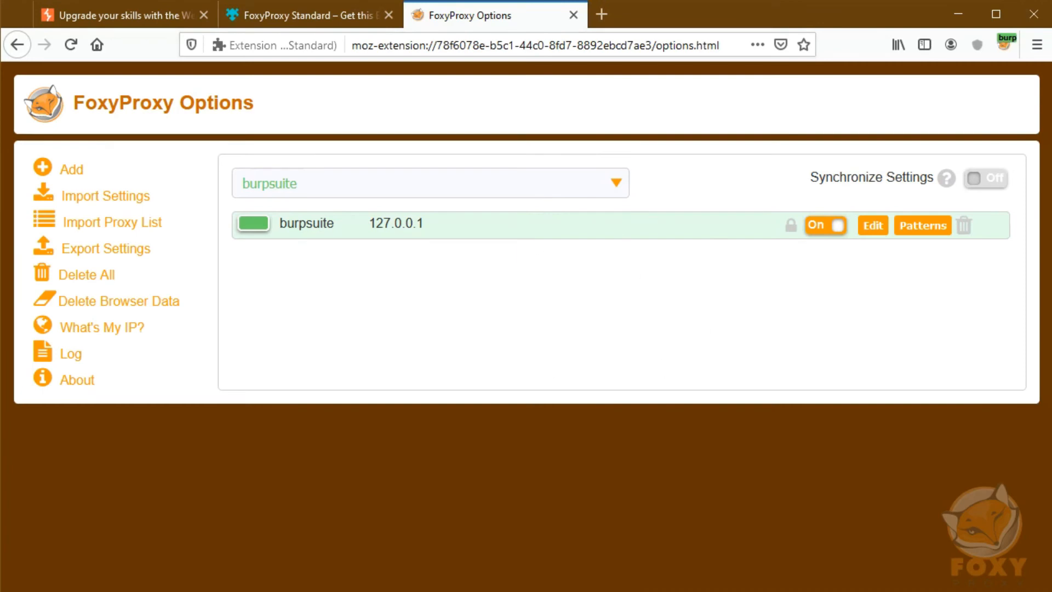
Step: Switch to Burp Suite and try to regenerate the CA certificate used by the proxy listeners
{"action": "key", "text": "alt+Tab"}
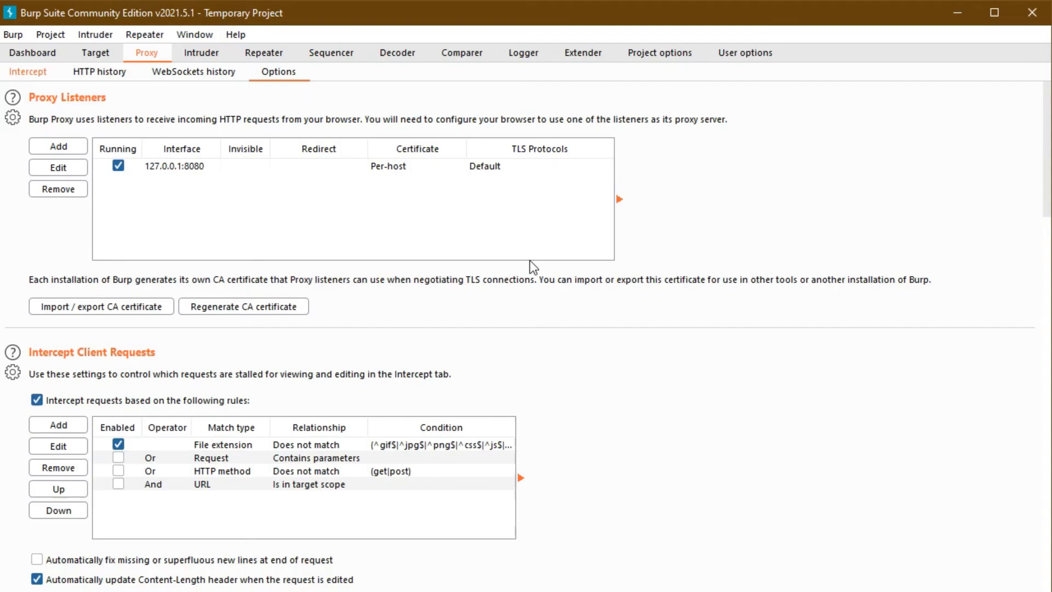
{"action": "left_click", "coordinate": [236, 308]}
{"action": "left_click", "coordinate": [598, 334]}
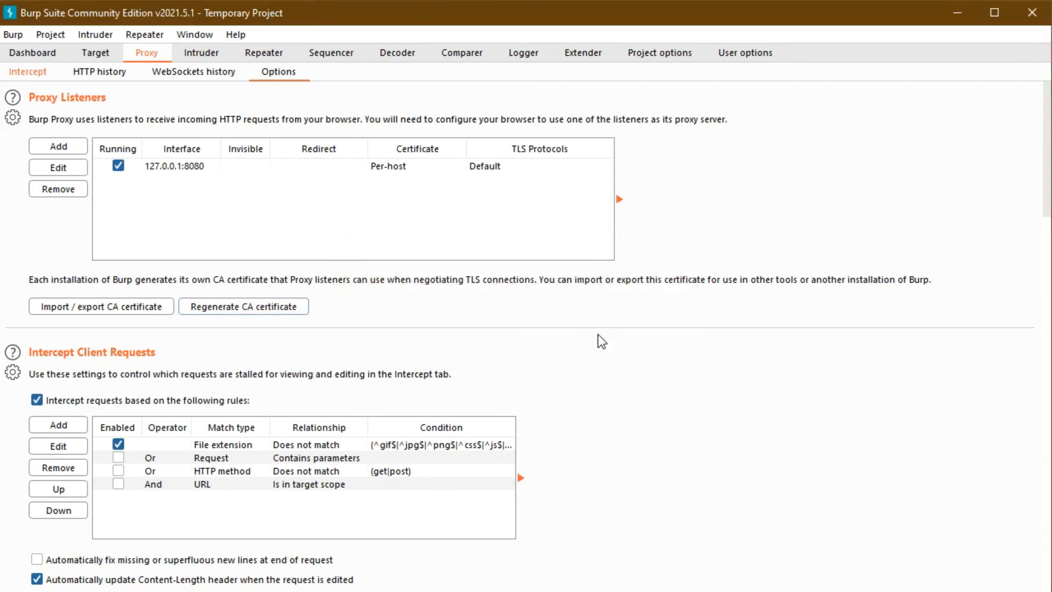
Step: Export Burp Suite's CA certificate in DER format to the Documents folder as a file named certificate
{"action": "left_click", "coordinate": [134, 310]}
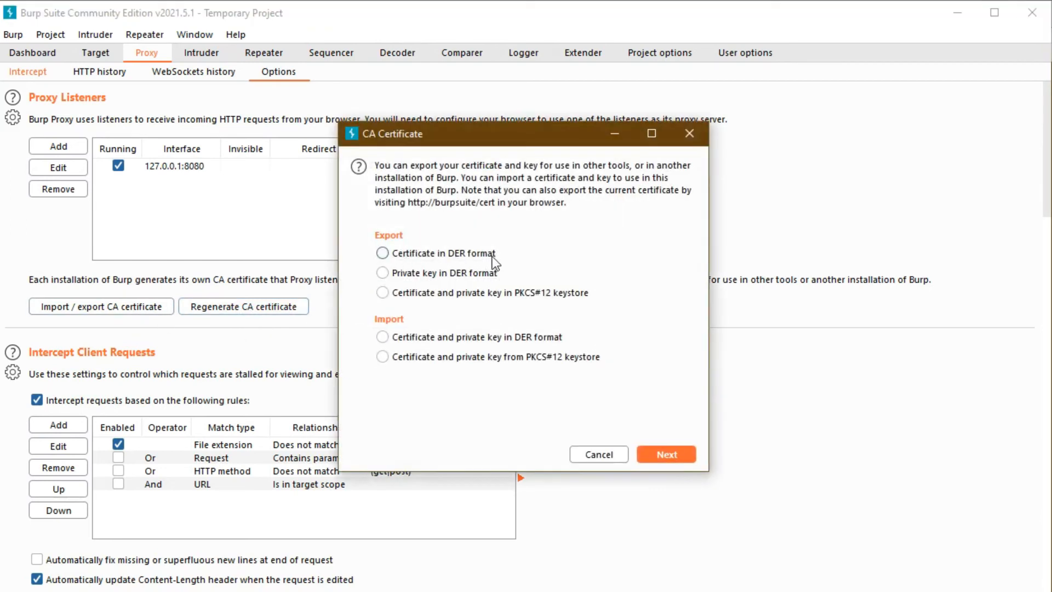
{"action": "left_click", "coordinate": [431, 255]}
{"action": "left_click", "coordinate": [658, 454]}
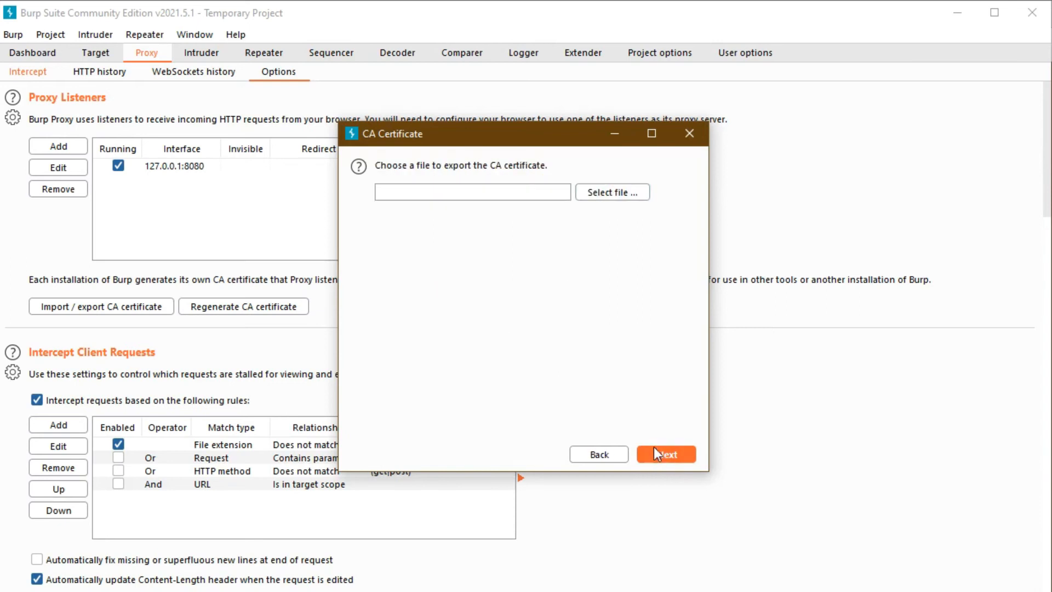
{"action": "left_click", "coordinate": [613, 193]}
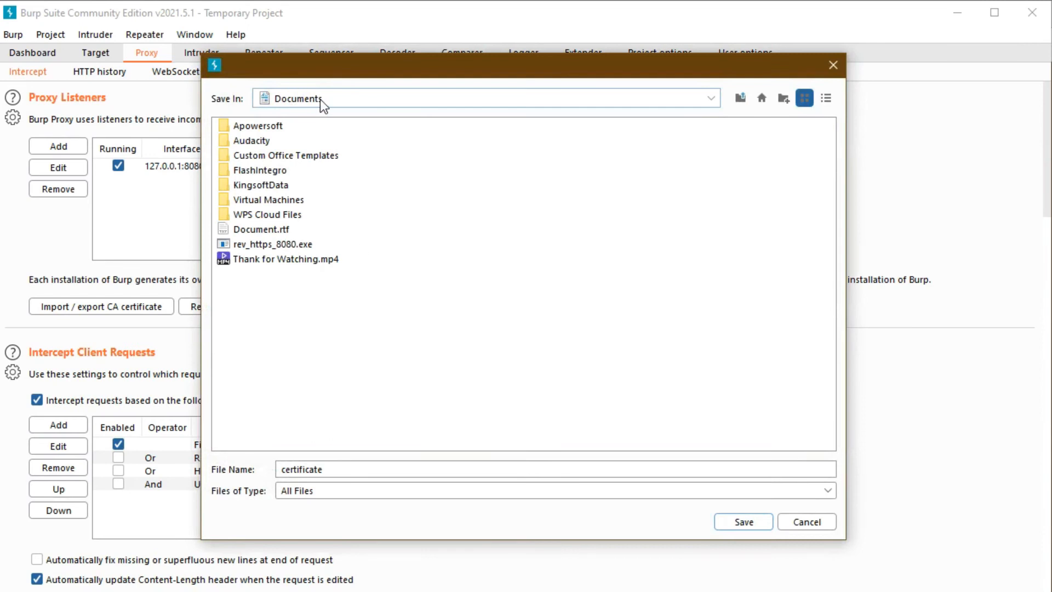
{"action": "left_click", "coordinate": [742, 521]}
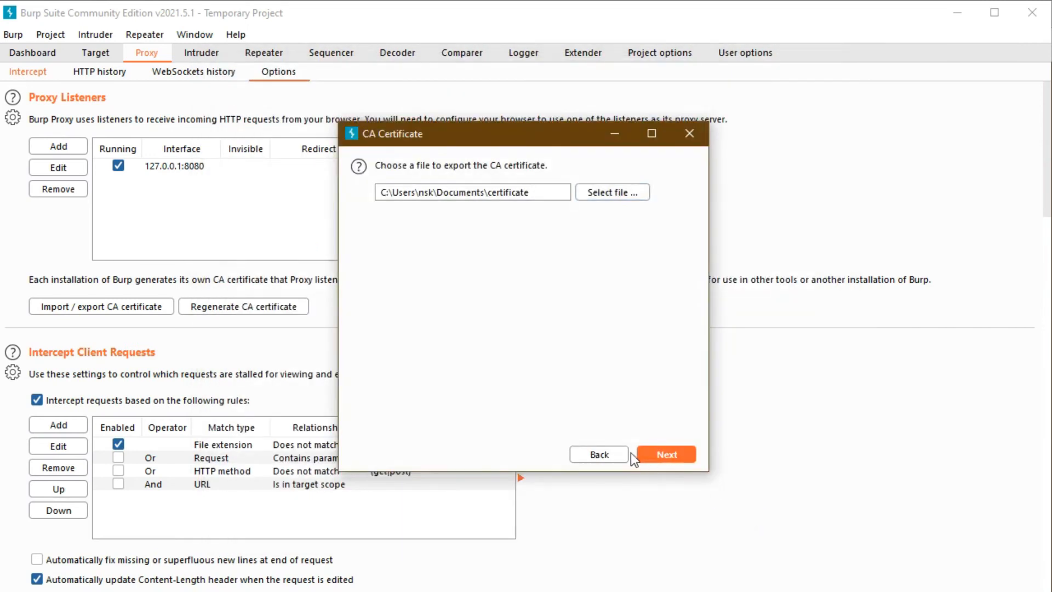
{"action": "left_click", "coordinate": [666, 455]}
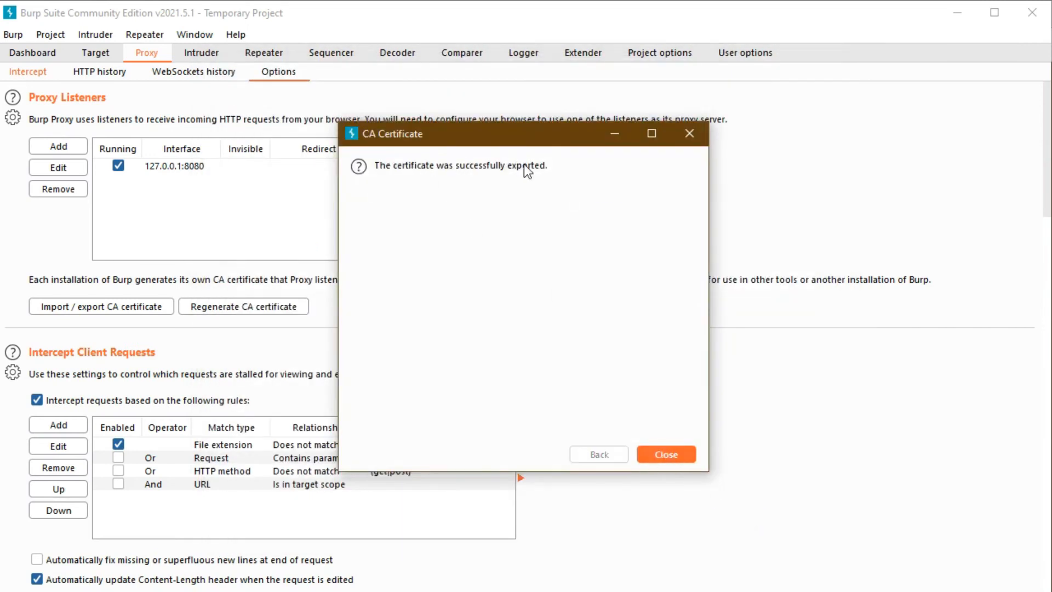
{"action": "left_click", "coordinate": [660, 452]}
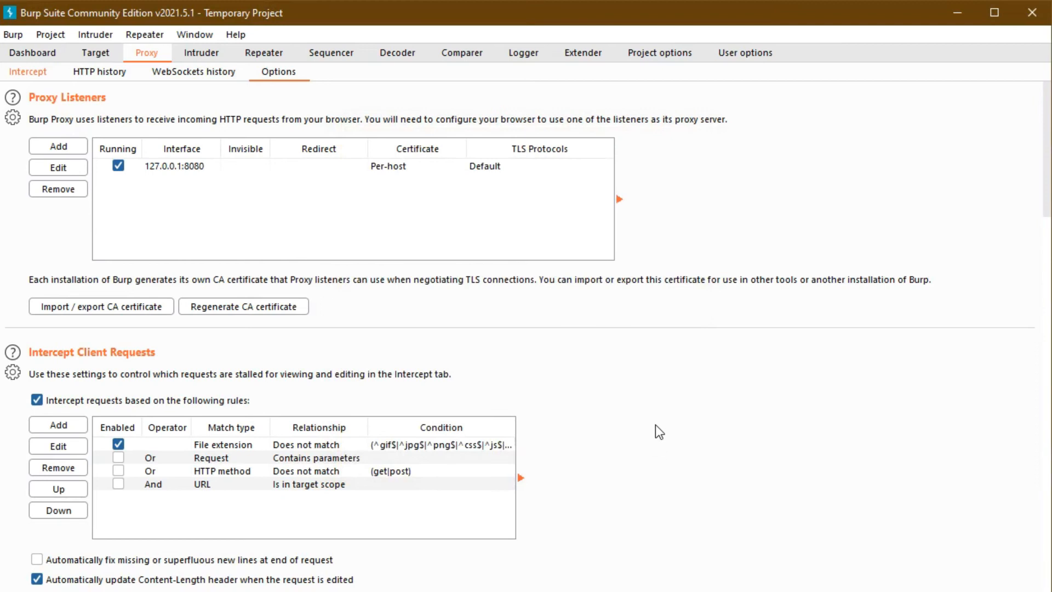
Step: Switch to Firefox and open the Certificate Manager from the Privacy & Security options
{"action": "key", "text": "alt+Tab"}
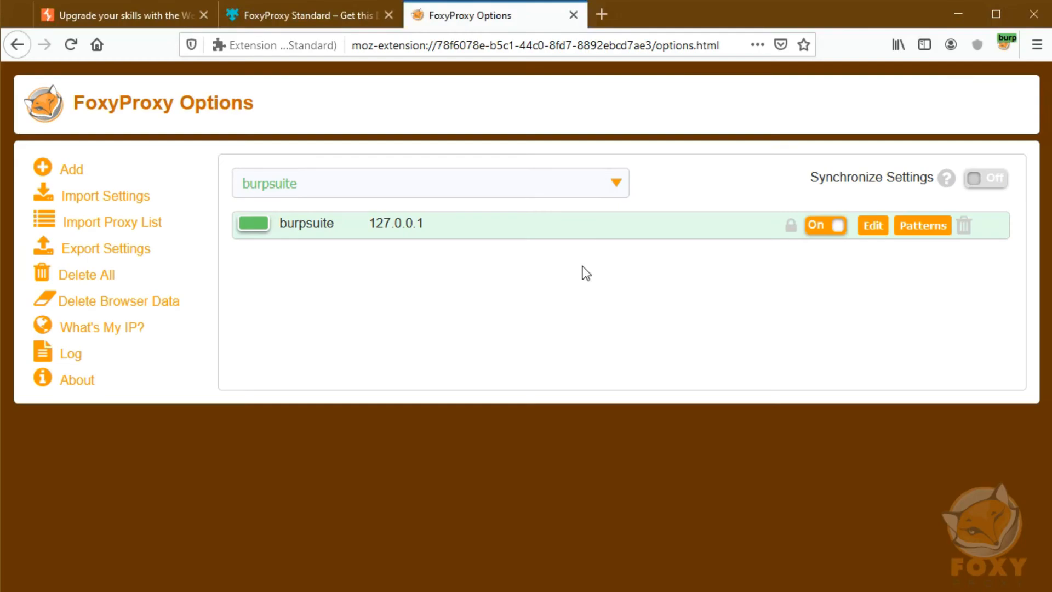
{"action": "left_click", "coordinate": [1037, 45]}
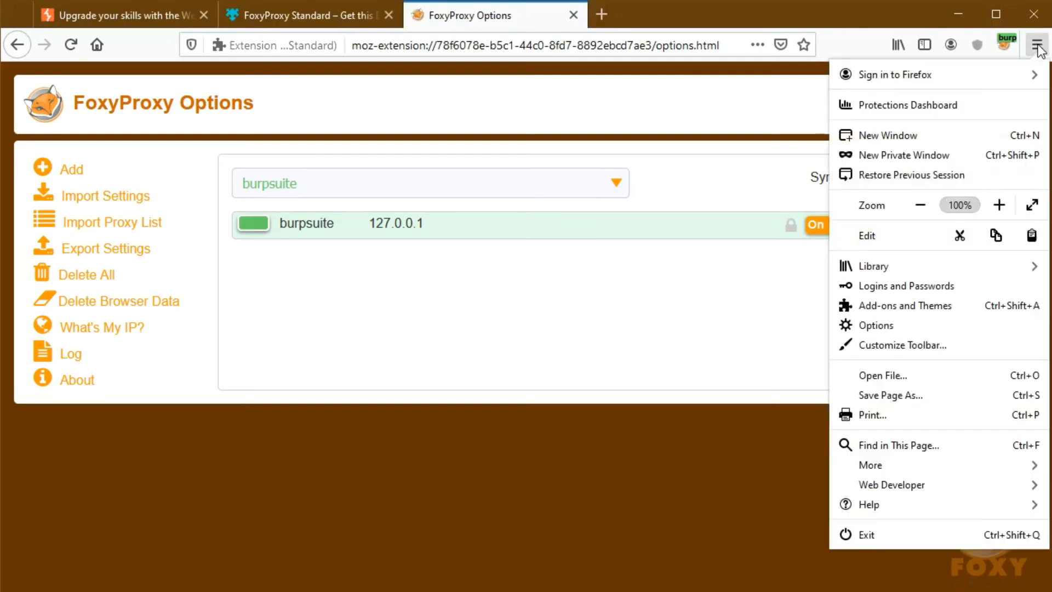
{"action": "left_click", "coordinate": [872, 329]}
{"action": "left_click", "coordinate": [141, 262]}
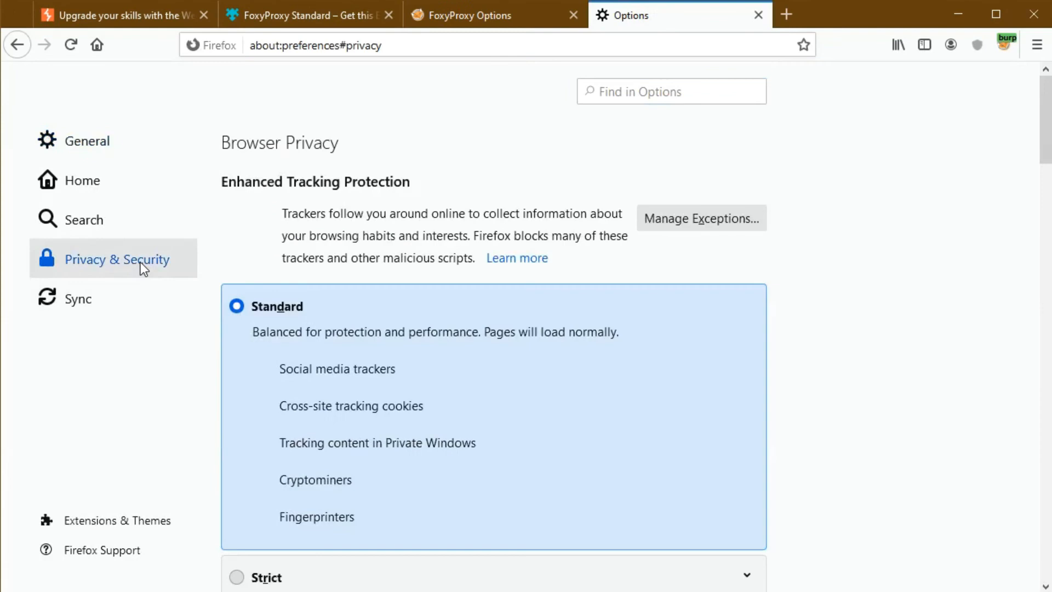
{"action": "scroll", "coordinate": [612, 347], "scroll_direction": "down", "scroll_amount": 15}
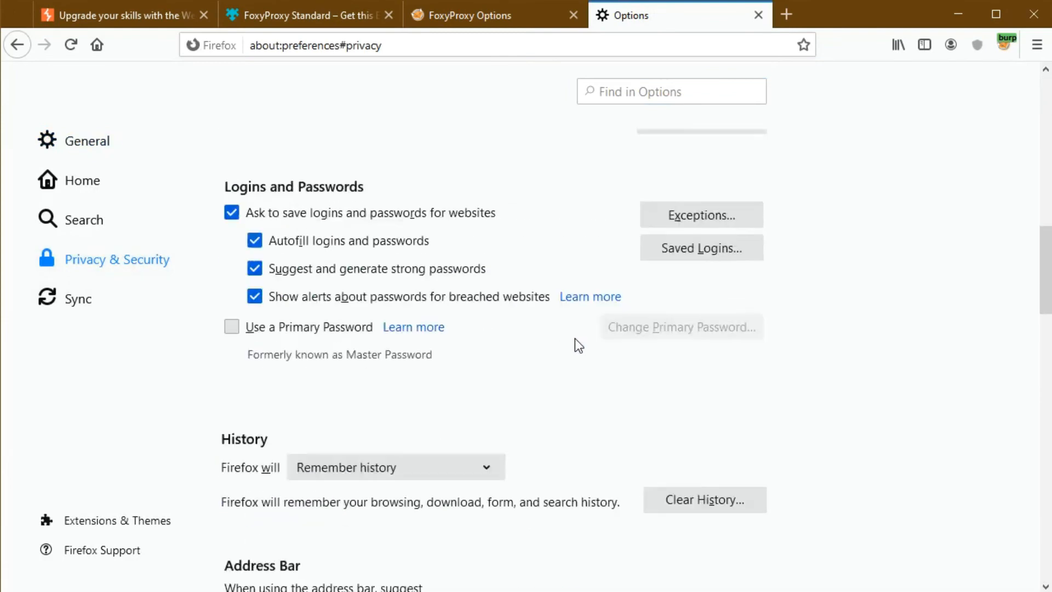
{"action": "scroll", "coordinate": [584, 334], "scroll_direction": "down", "scroll_amount": 10}
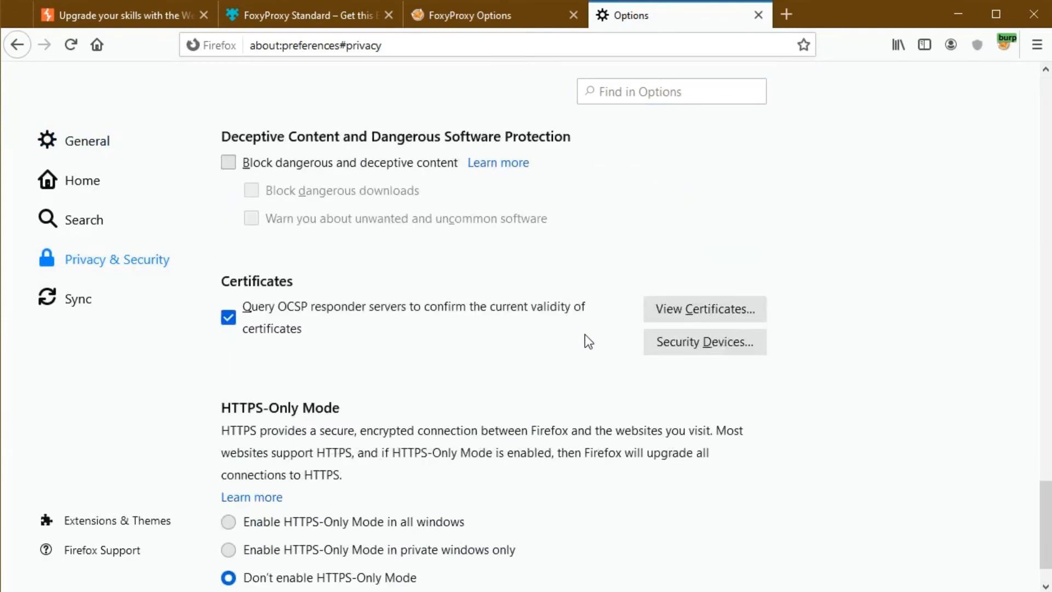
{"action": "left_click_drag", "start_coordinate": [239, 228], "coordinate": [249, 228]}
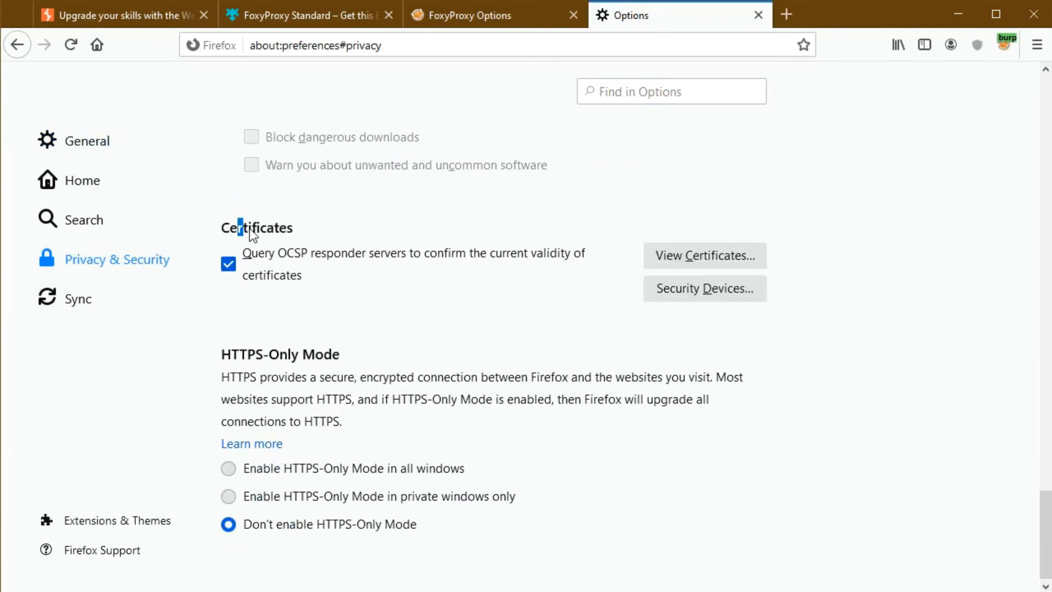
{"action": "left_click", "coordinate": [642, 102]}
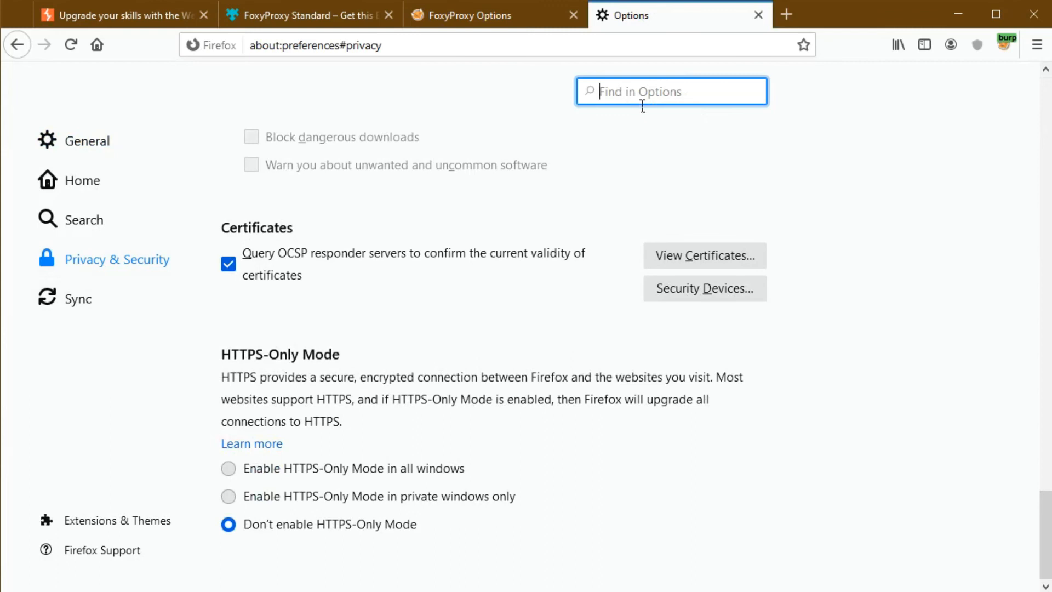
{"action": "left_click", "coordinate": [668, 259]}
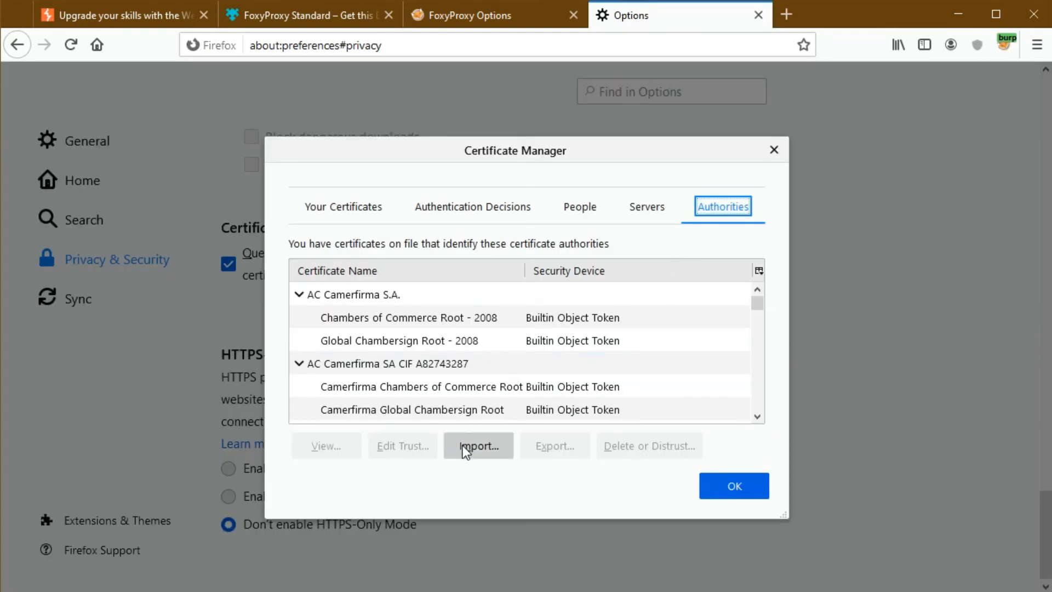
Step: Import the certificate file from Documents as a certificate authority trusted to identify websites and email users
{"action": "left_click", "coordinate": [486, 444]}
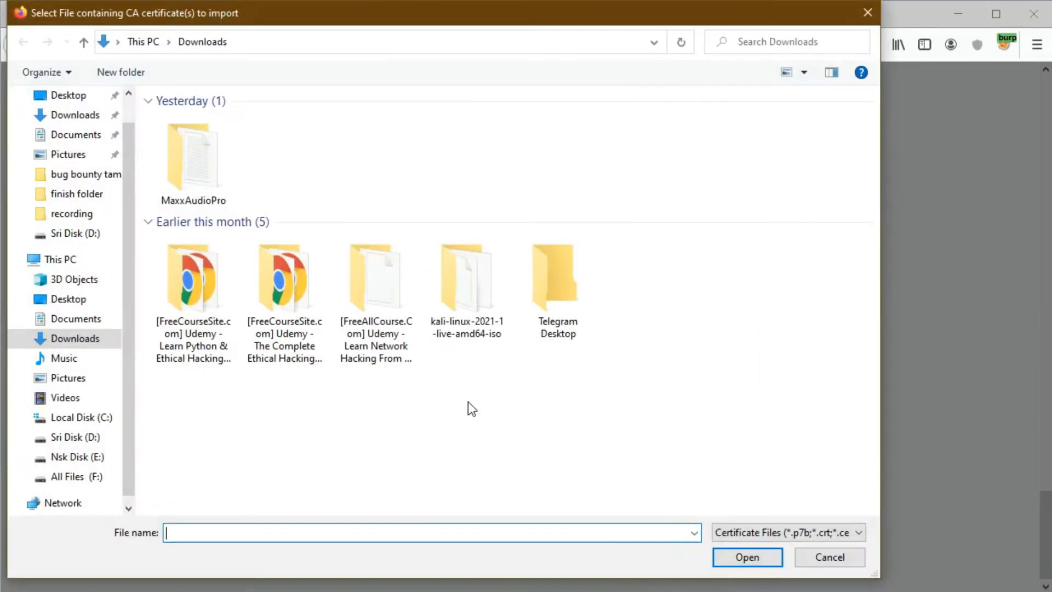
{"action": "left_click", "coordinate": [75, 320]}
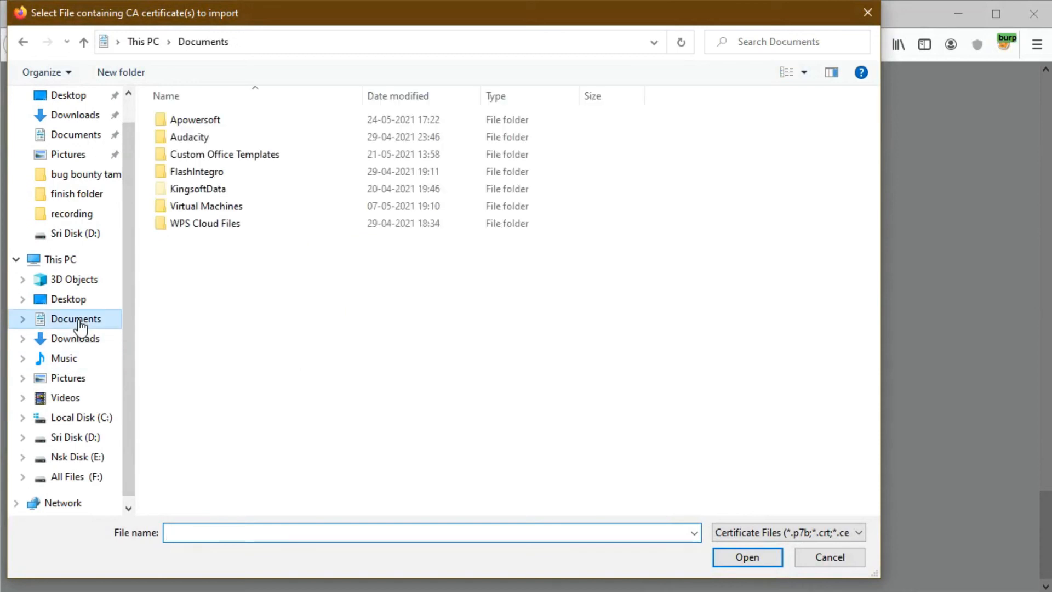
{"action": "left_click", "coordinate": [825, 532]}
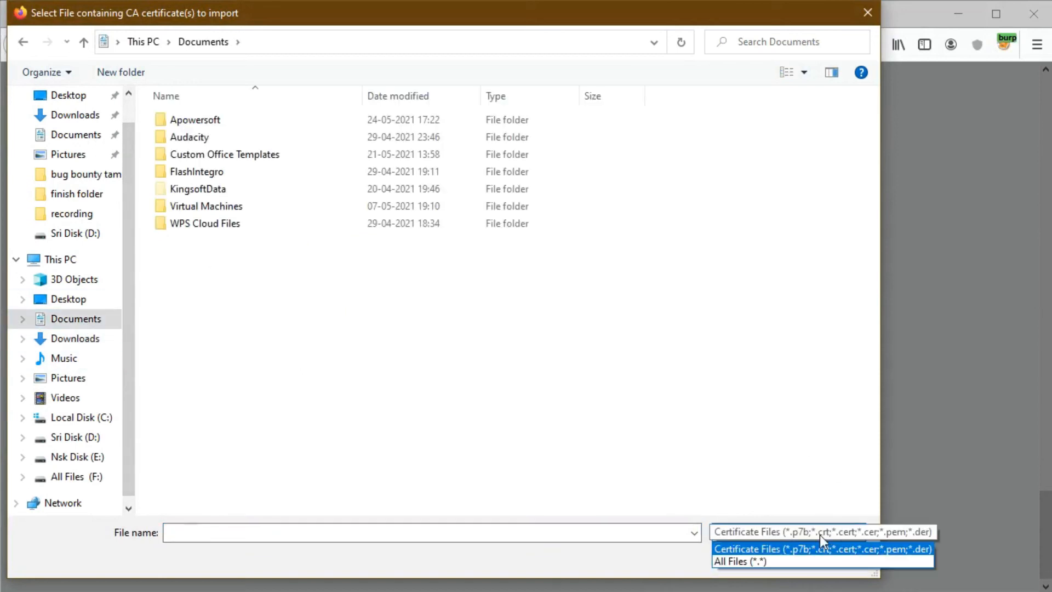
{"action": "left_click", "coordinate": [744, 558]}
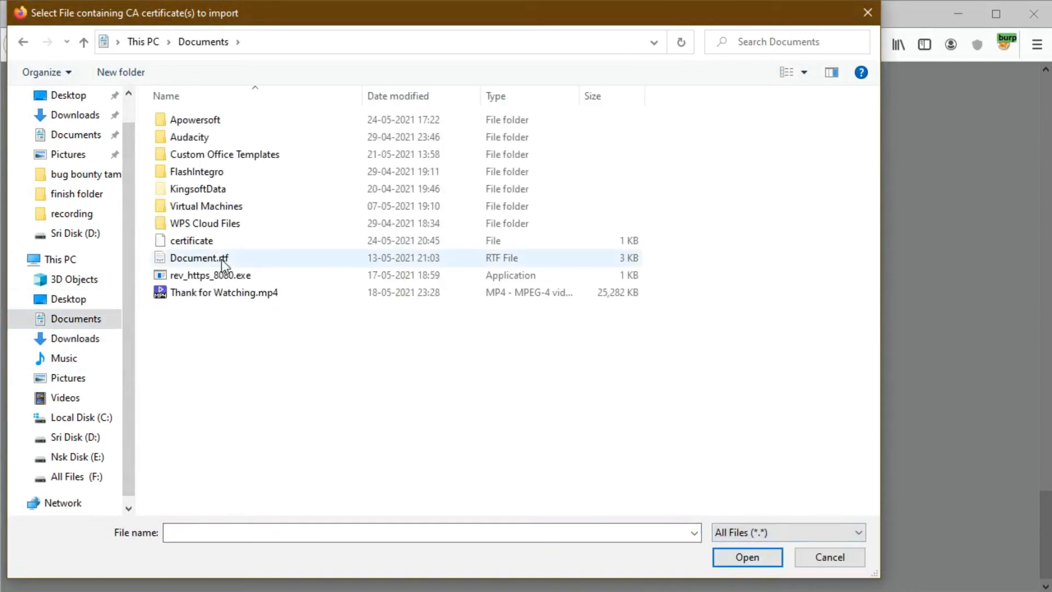
{"action": "left_click", "coordinate": [206, 242]}
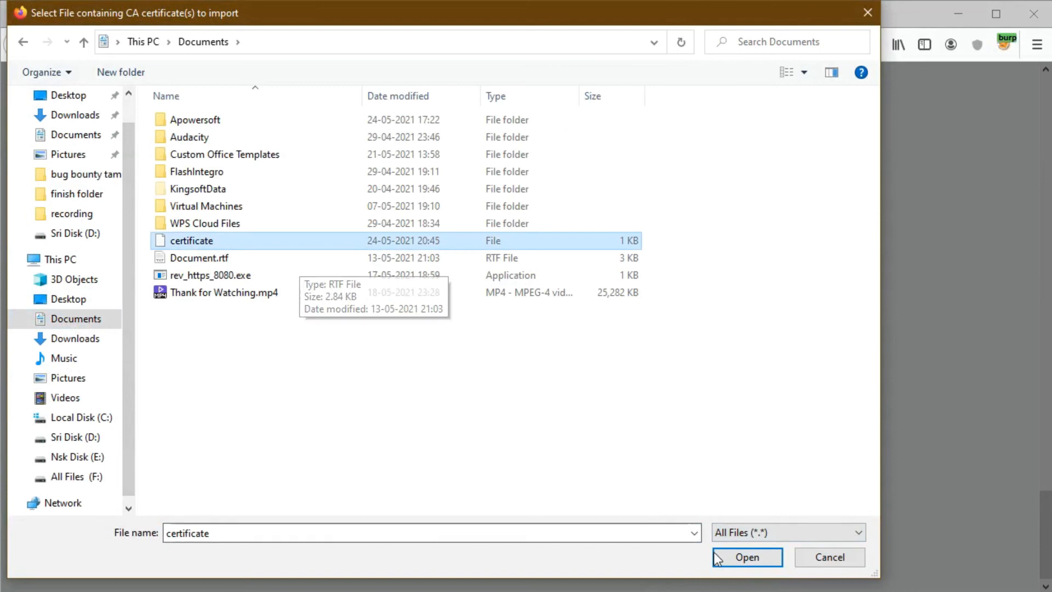
{"action": "left_click", "coordinate": [747, 557]}
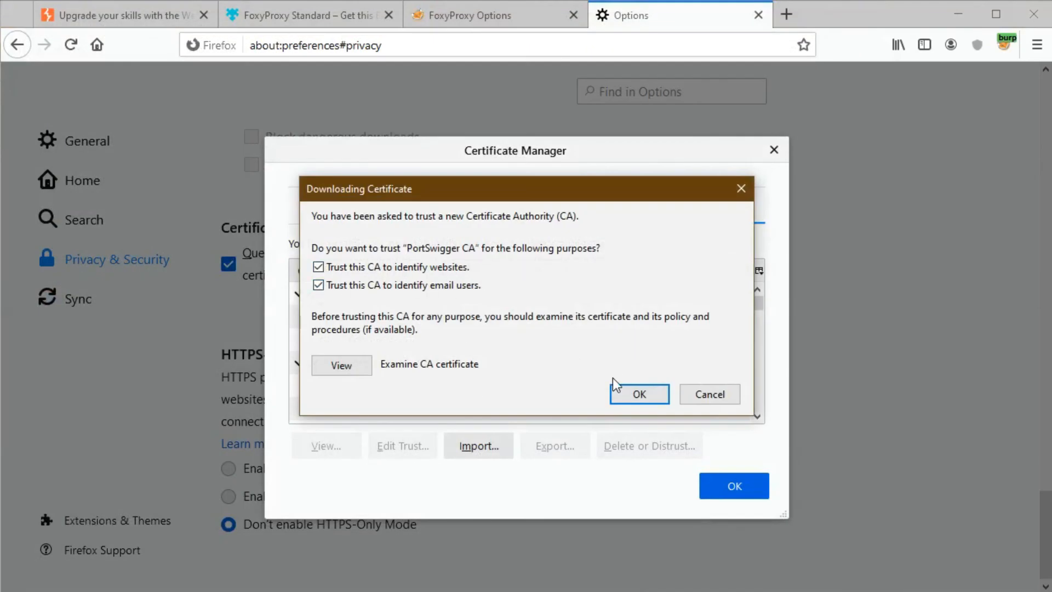
{"action": "left_click", "coordinate": [636, 394]}
{"action": "left_click", "coordinate": [713, 486]}
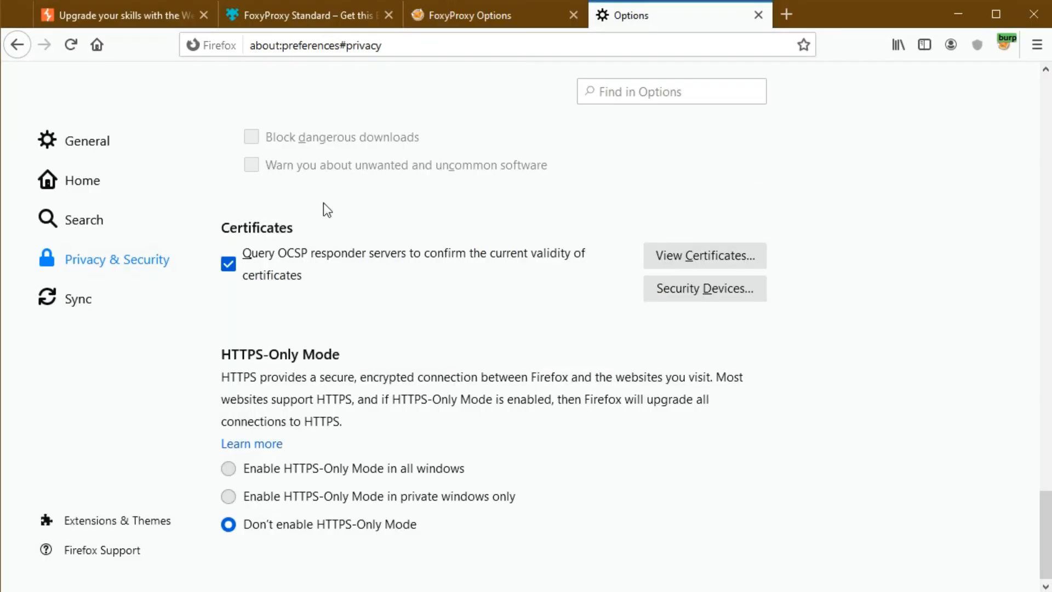
Step: Reload the PortSwigger download page through the proxy, then examine and forward its intercepted request in Burp Suite
{"action": "left_click", "coordinate": [84, 16]}
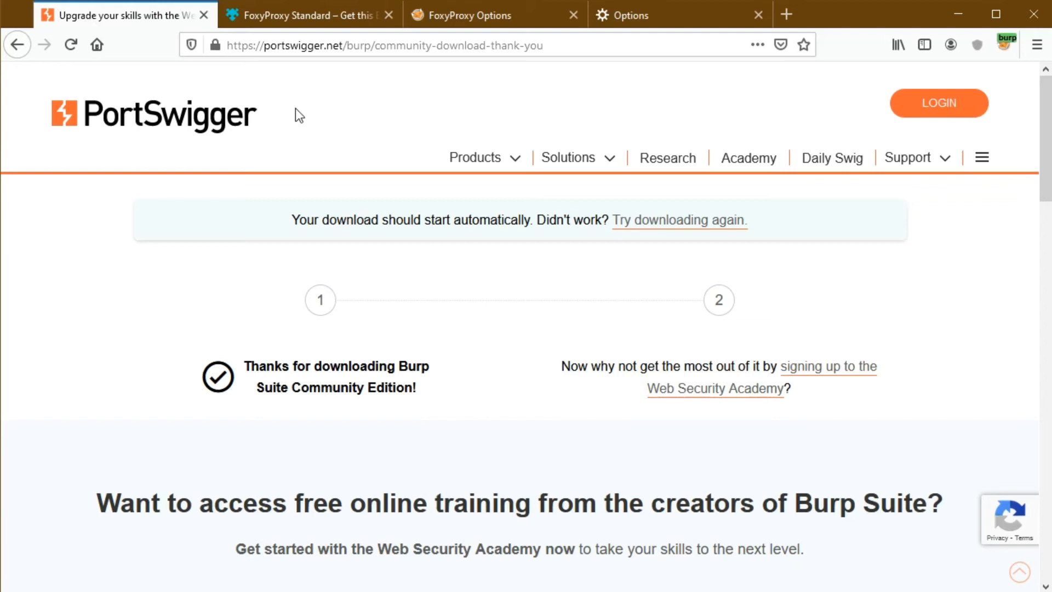
{"action": "left_click", "coordinate": [72, 45]}
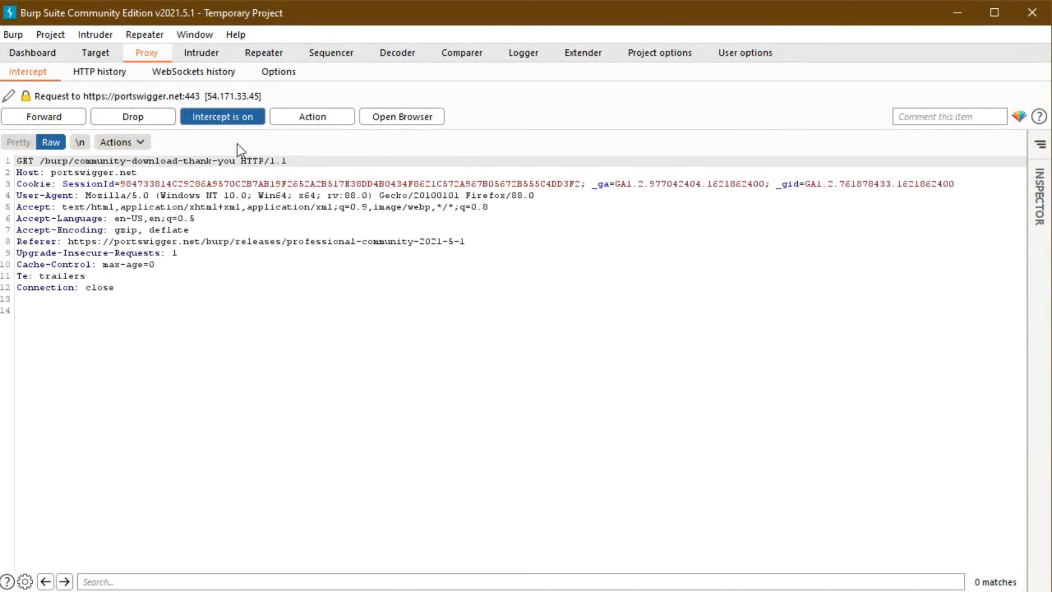
{"action": "left_click", "coordinate": [248, 219]}
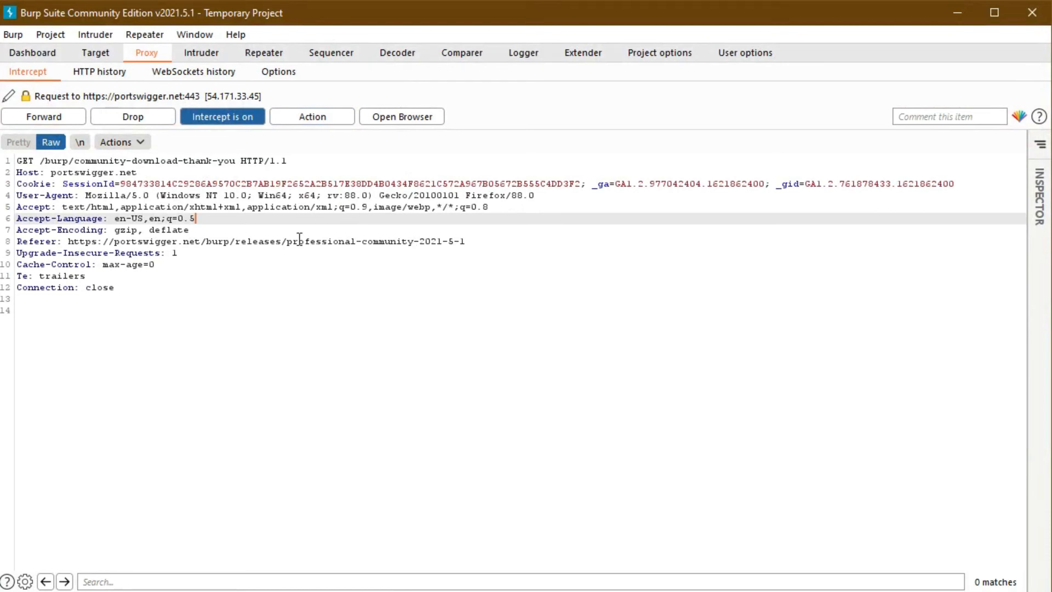
{"action": "left_click", "coordinate": [230, 301]}
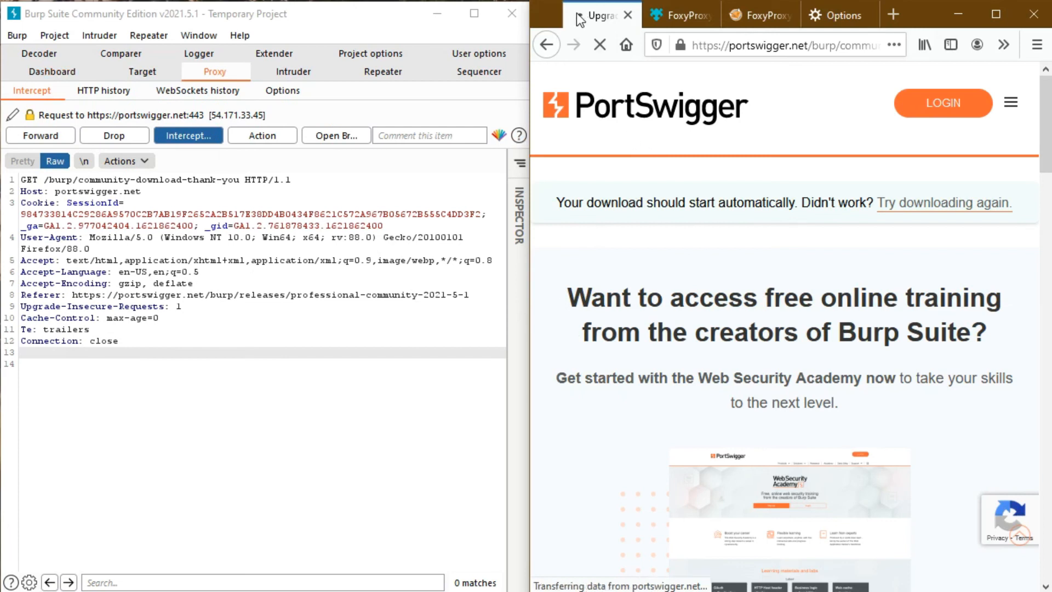
{"action": "left_click", "coordinate": [37, 137]}
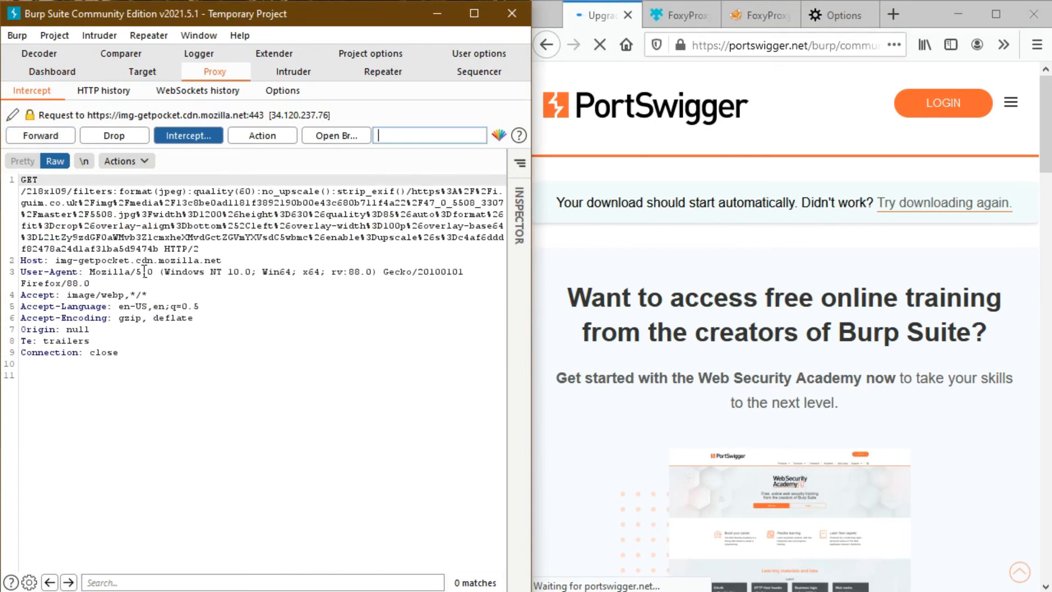
Step: Examine the methods of the intercepted requests and forward all pending ones so the PortSwigger page finishes loading
{"action": "double_click", "coordinate": [27, 179]}
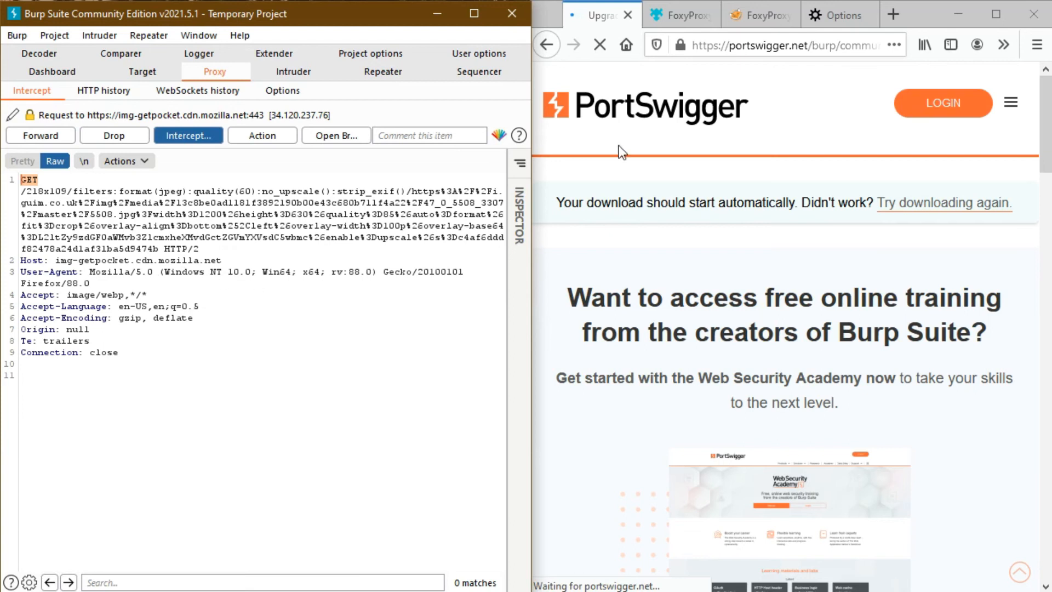
{"action": "left_click", "coordinate": [61, 139]}
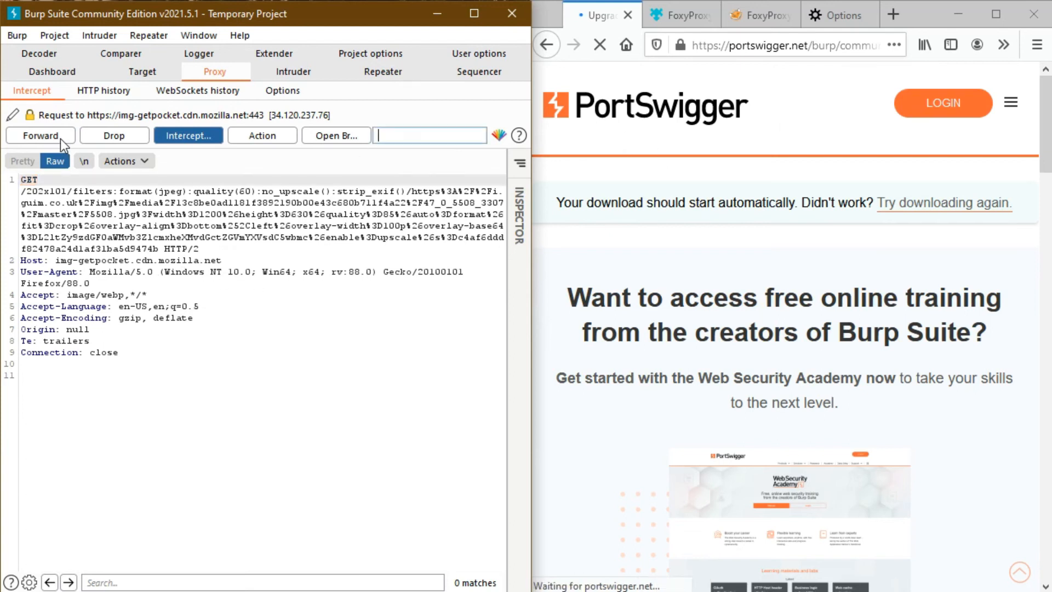
{"action": "left_click", "coordinate": [60, 139]}
{"action": "left_click", "coordinate": [60, 139]}
{"action": "left_click", "coordinate": [60, 140]}
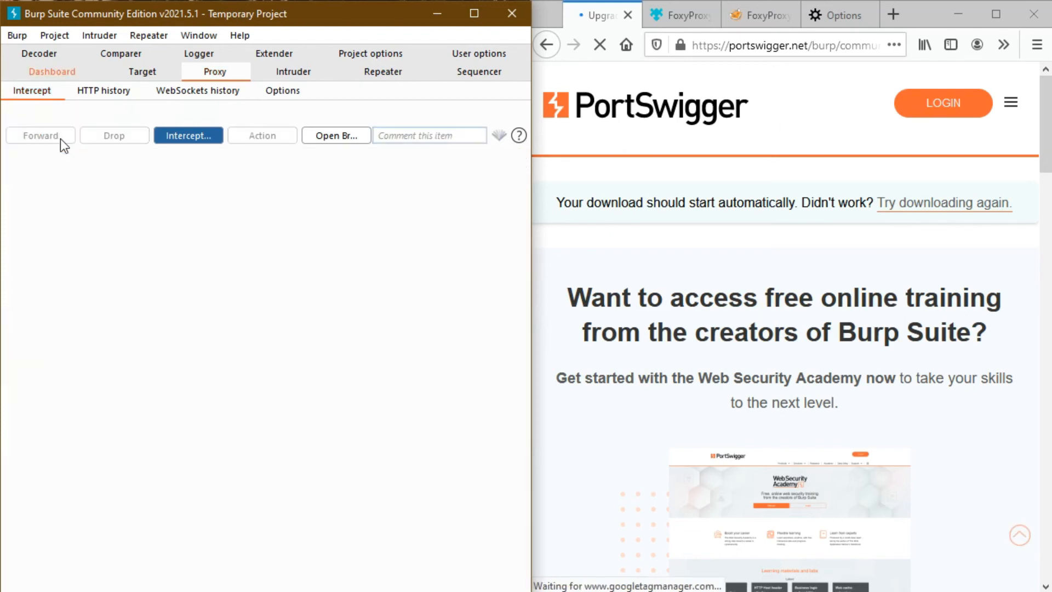
{"action": "double_click", "coordinate": [37, 184]}
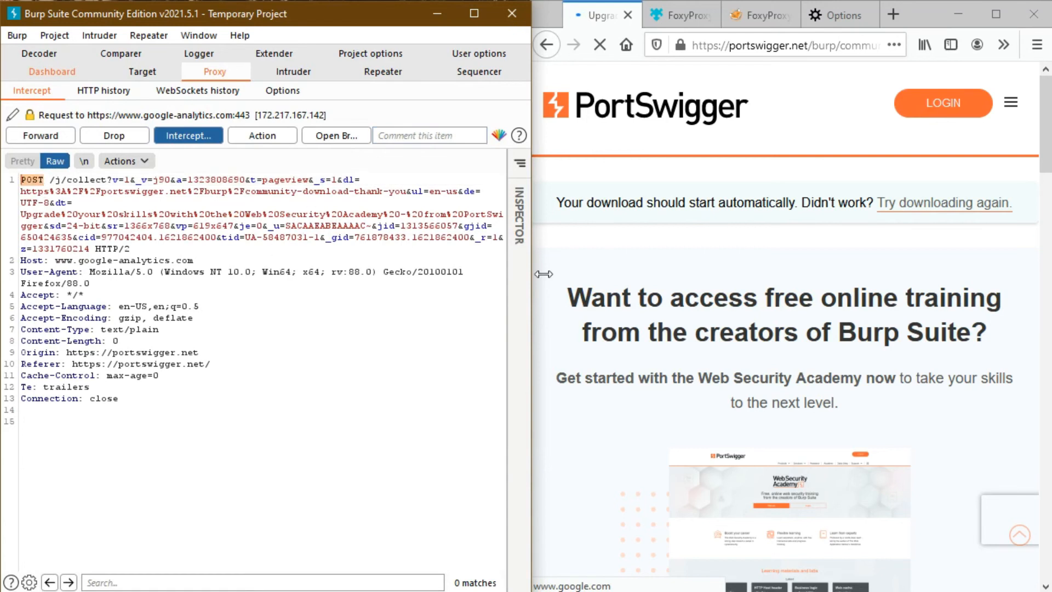
{"action": "left_click", "coordinate": [55, 136]}
{"action": "left_click", "coordinate": [55, 135]}
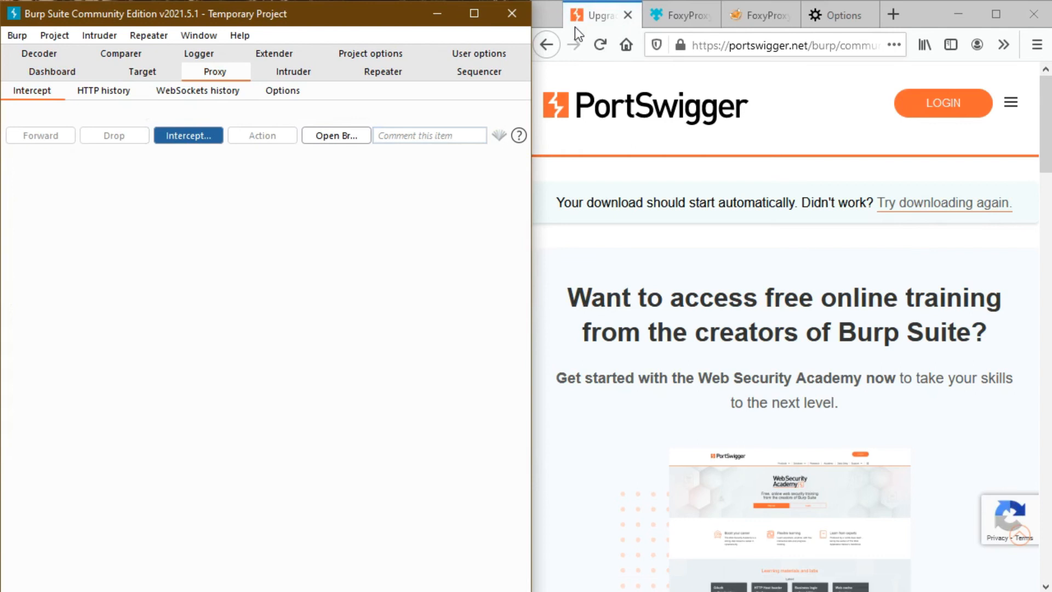
Step: Reload the PortSwigger page in Firefox once with interception off and once with it turned back on
{"action": "left_click", "coordinate": [199, 135]}
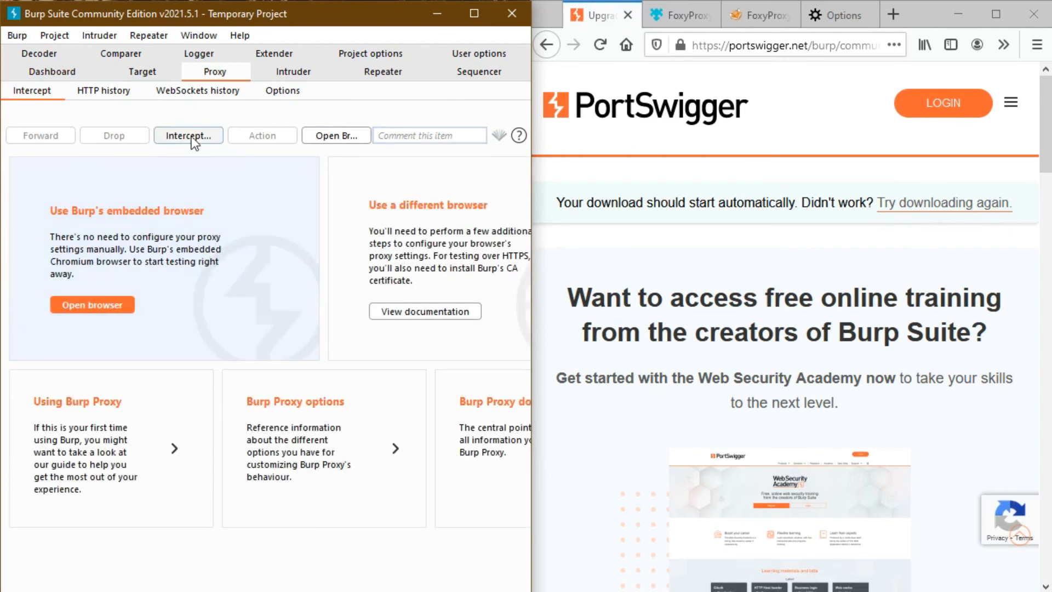
{"action": "left_click", "coordinate": [598, 51]}
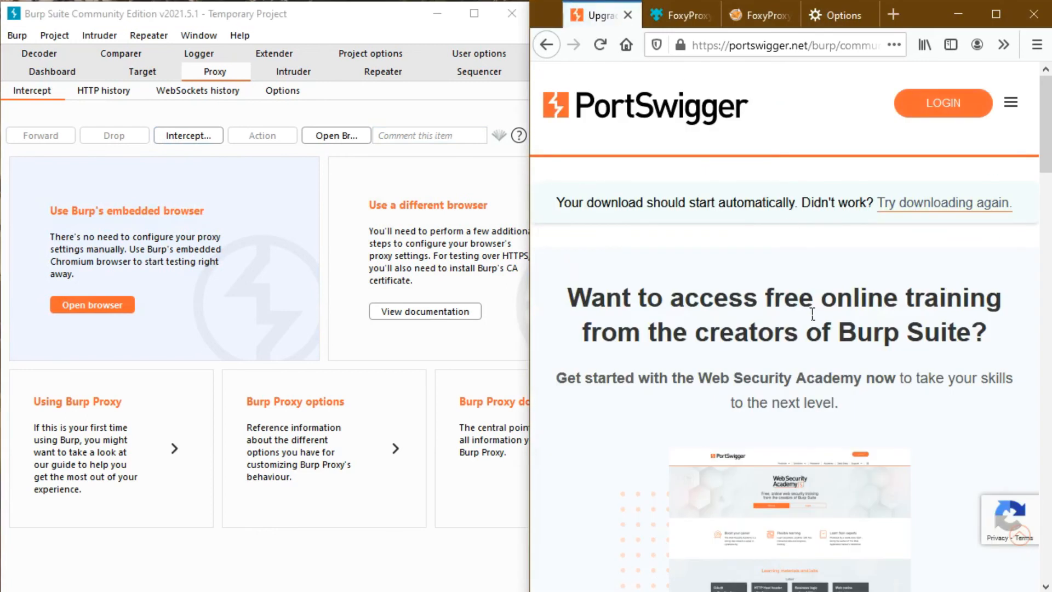
{"action": "left_click", "coordinate": [188, 135]}
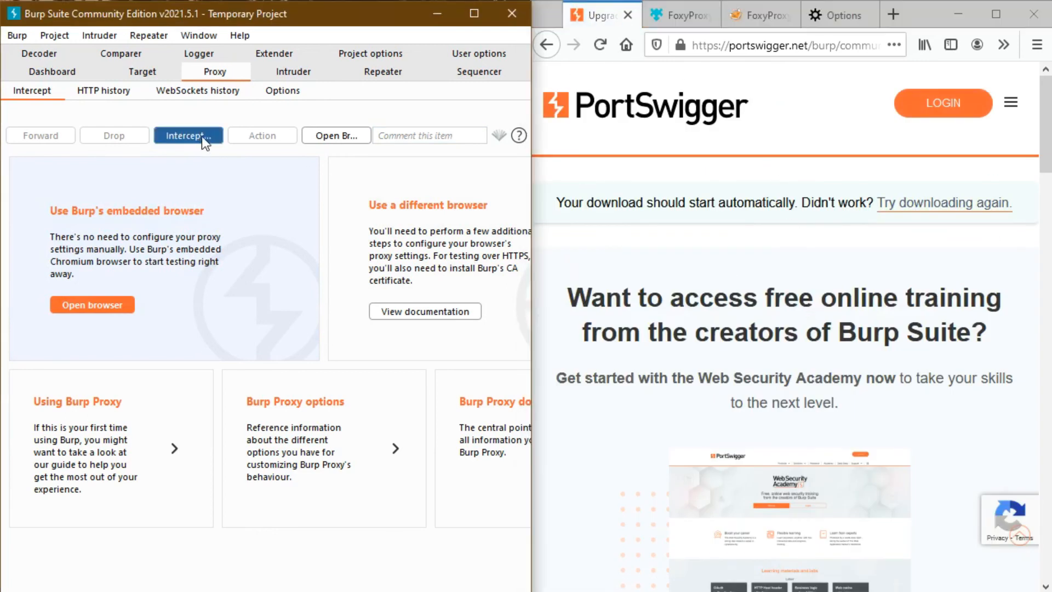
{"action": "left_click", "coordinate": [600, 51]}
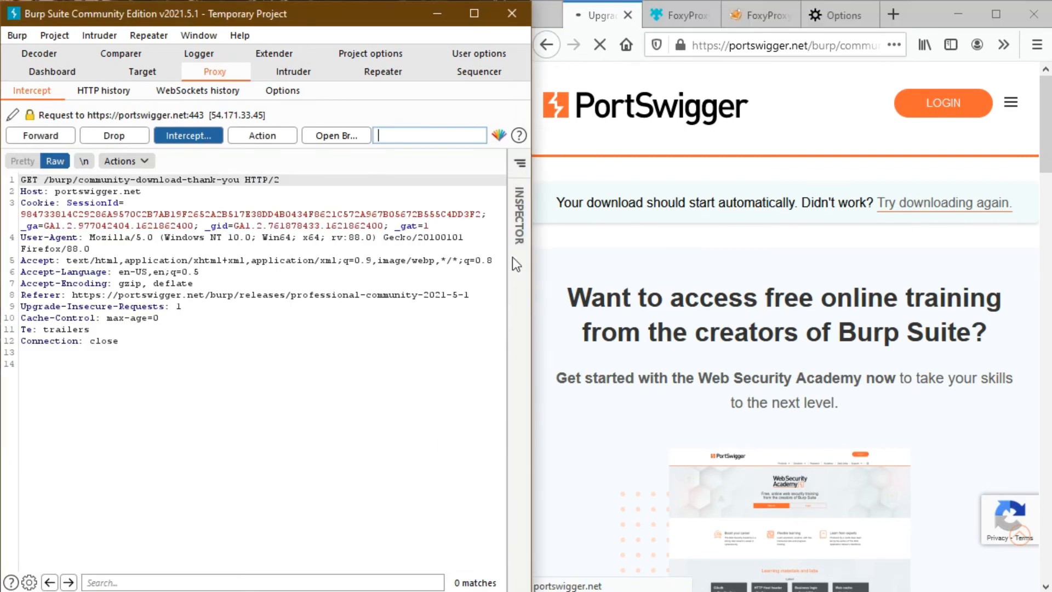
Step: Forward the intercepted community-download-thank-you request and examine the cookie and header lines of the following request
{"action": "left_click", "coordinate": [45, 140]}
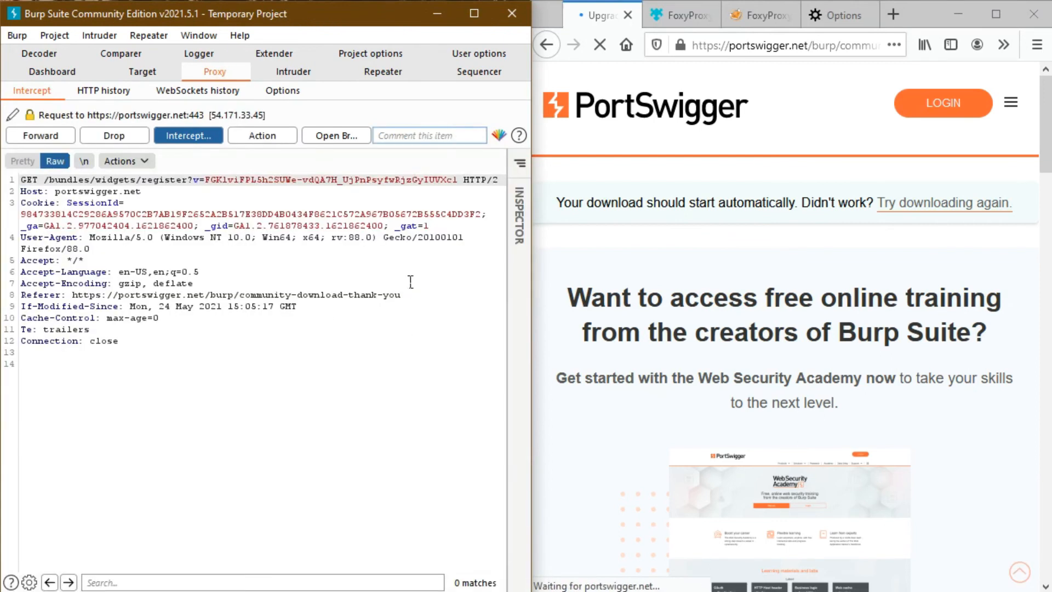
{"action": "left_click", "coordinate": [399, 229]}
{"action": "left_click_drag", "start_coordinate": [331, 229], "coordinate": [243, 230]}
{"action": "left_click_drag", "start_coordinate": [85, 284], "coordinate": [317, 310]}
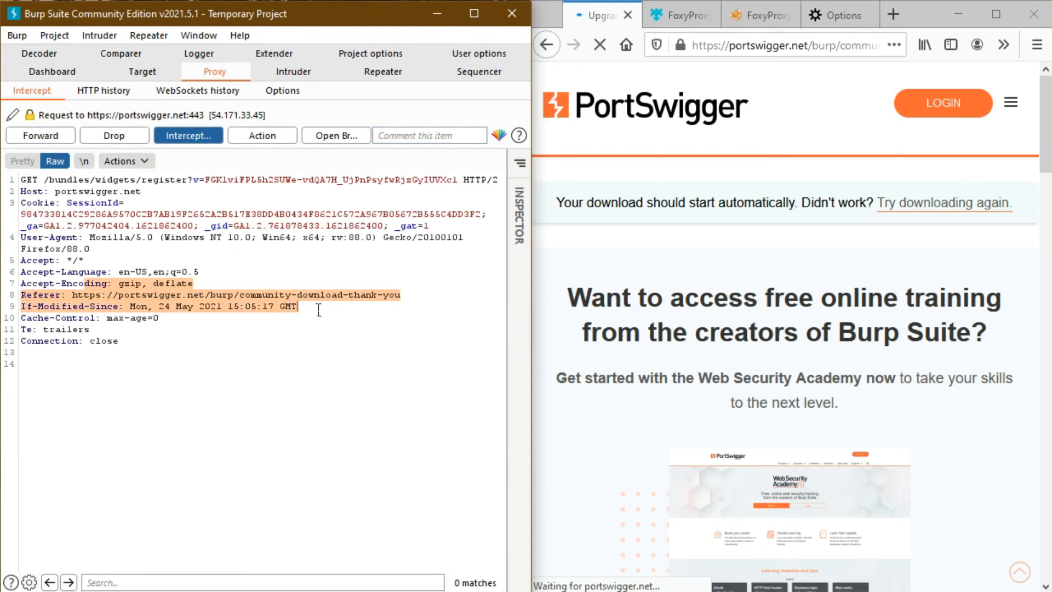
{"action": "left_click", "coordinate": [300, 366]}
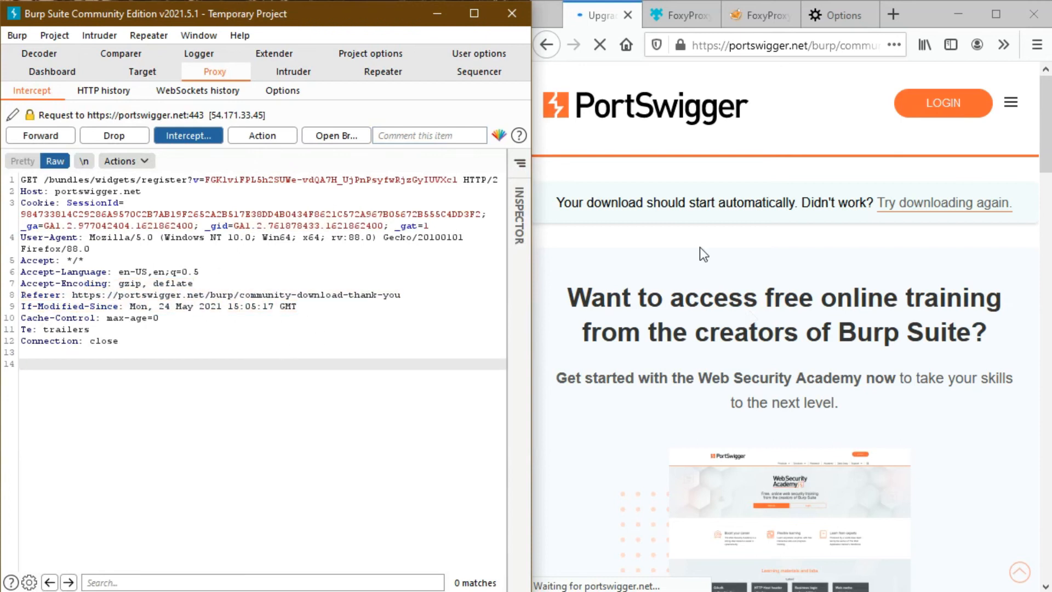
{"action": "left_click", "coordinate": [153, 73]}
{"action": "left_click_drag", "start_coordinate": [69, 189], "coordinate": [238, 207]}
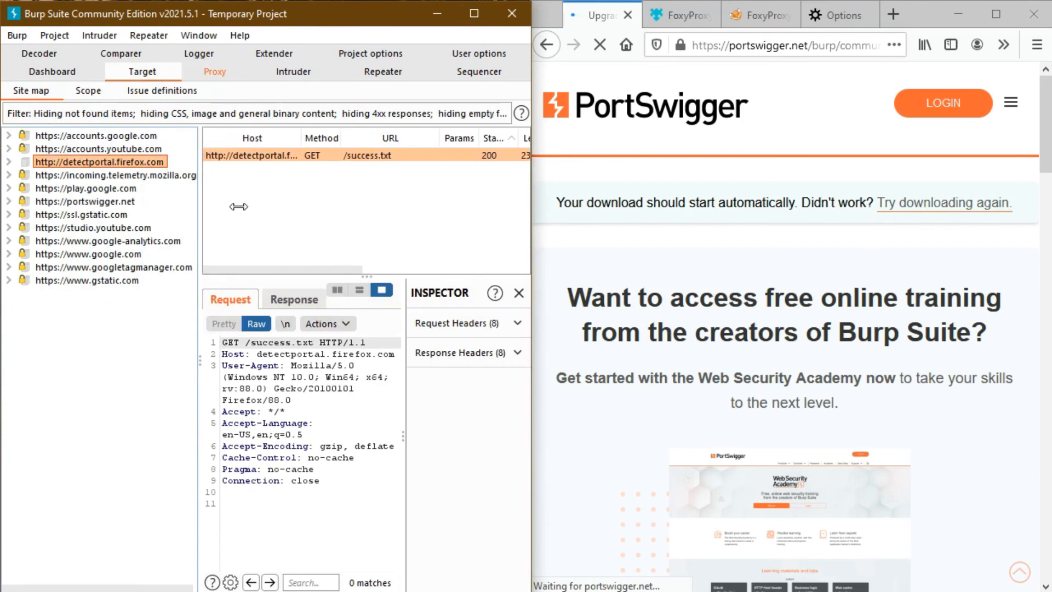
{"action": "left_click", "coordinate": [82, 226]}
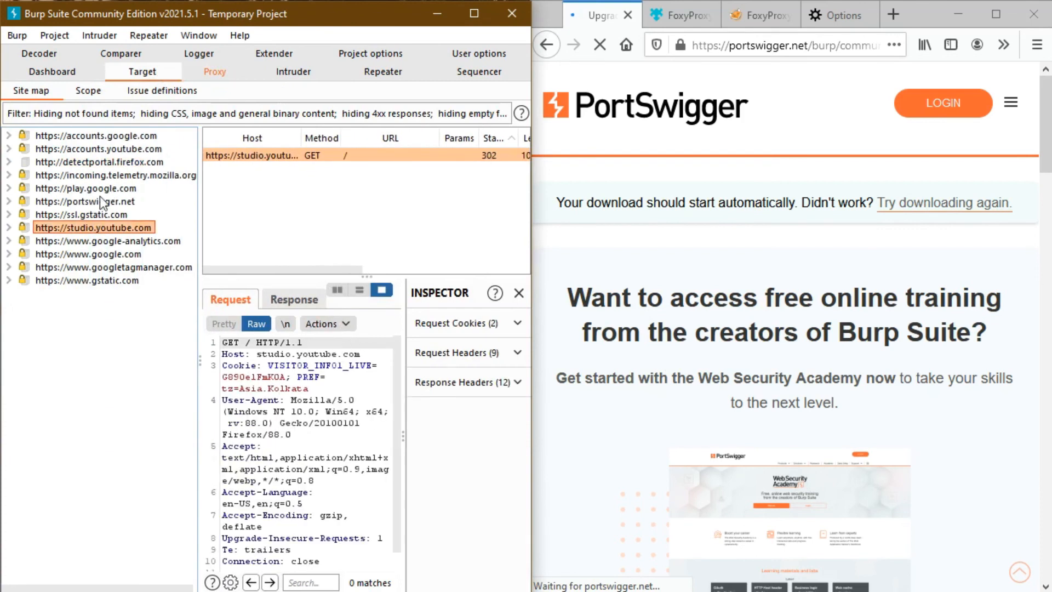
{"action": "left_click", "coordinate": [99, 173]}
{"action": "left_click", "coordinate": [116, 149]}
{"action": "key", "text": "Up"}
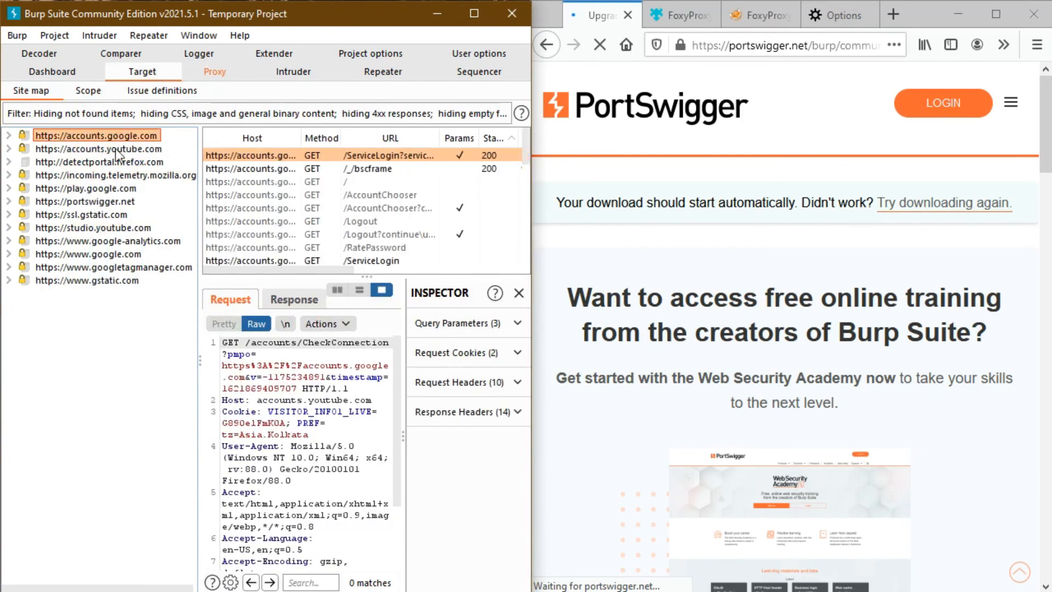
{"action": "left_click", "coordinate": [112, 162]}
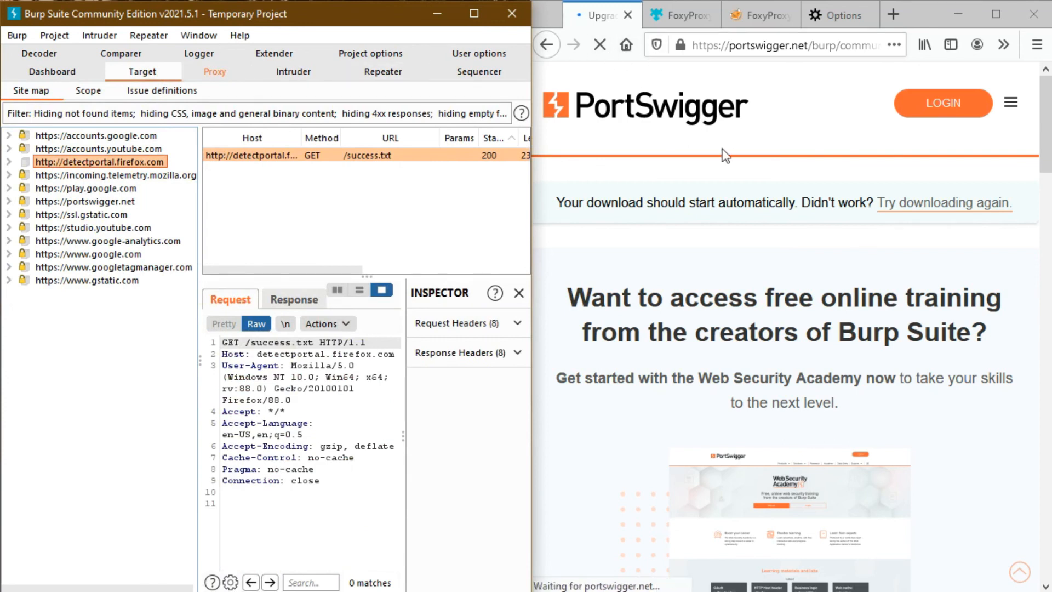
{"action": "left_click", "coordinate": [125, 189]}
{"action": "left_click", "coordinate": [125, 214]}
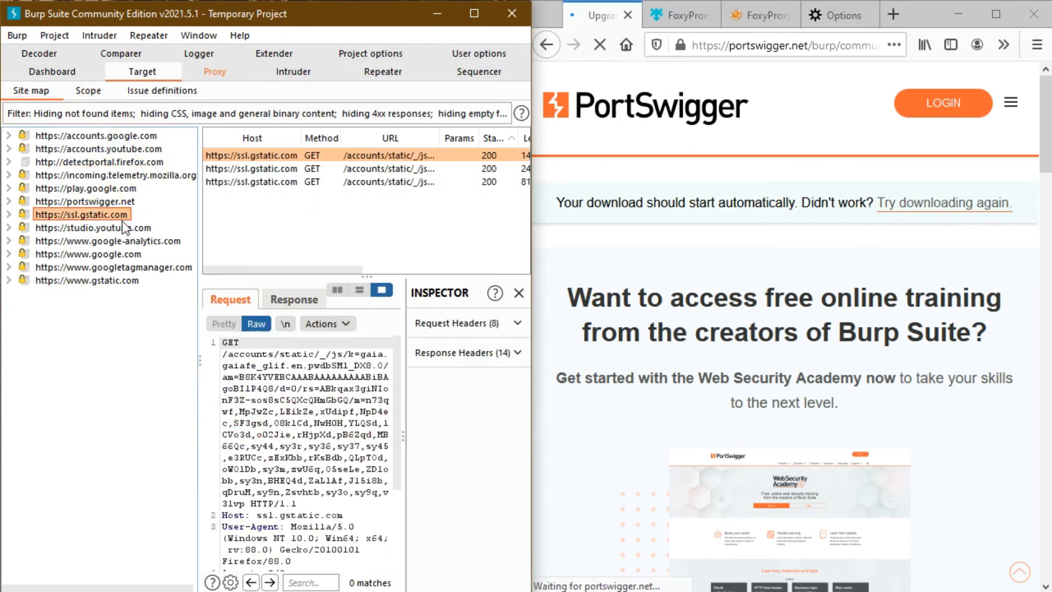
{"action": "left_click", "coordinate": [123, 228]}
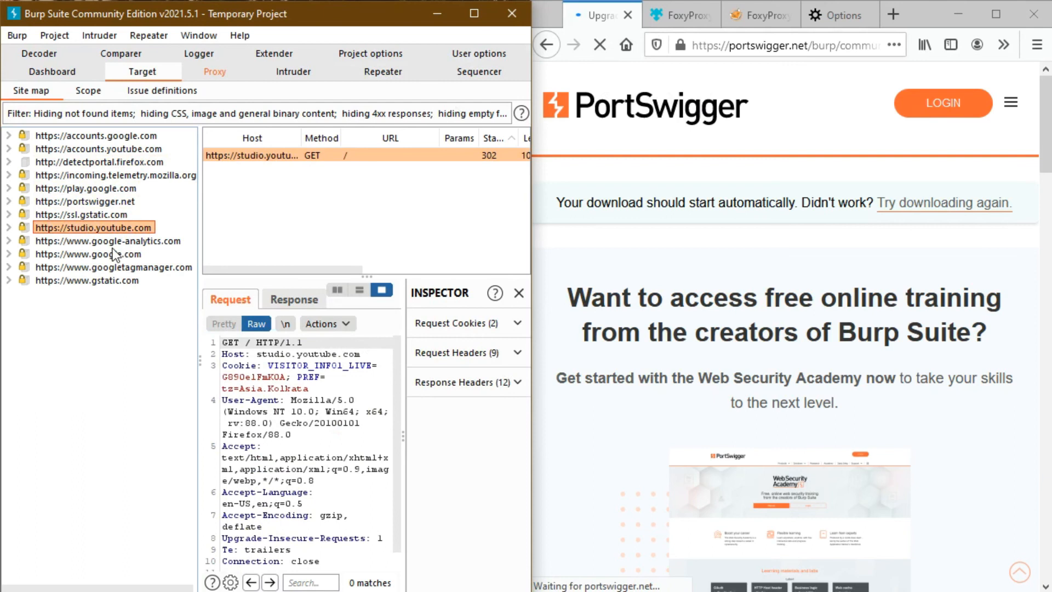
{"action": "left_click", "coordinate": [113, 241]}
{"action": "left_click", "coordinate": [98, 255]}
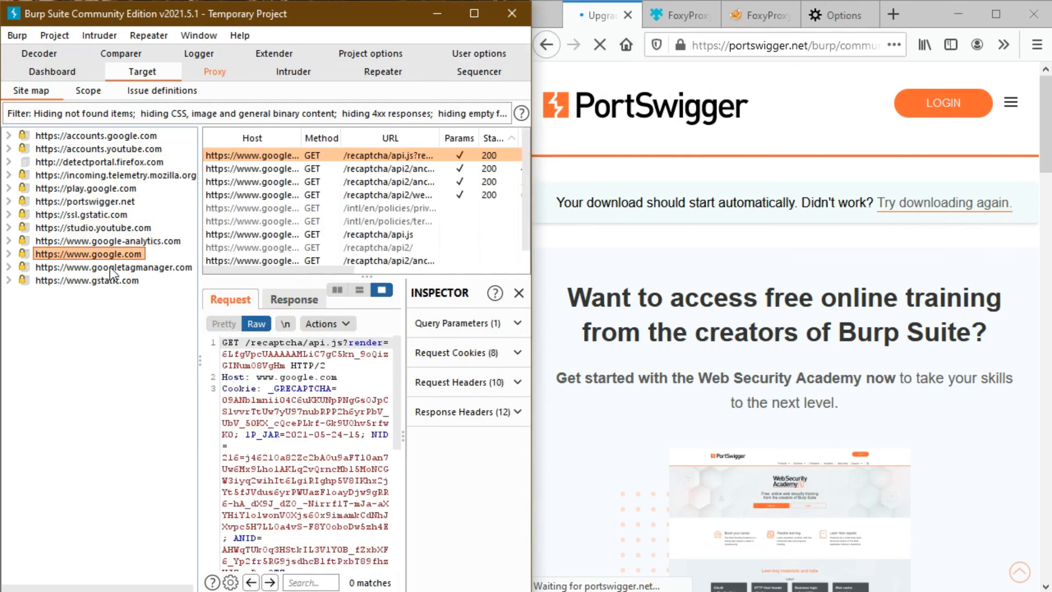
{"action": "left_click", "coordinate": [110, 267]}
{"action": "left_click", "coordinate": [115, 280]}
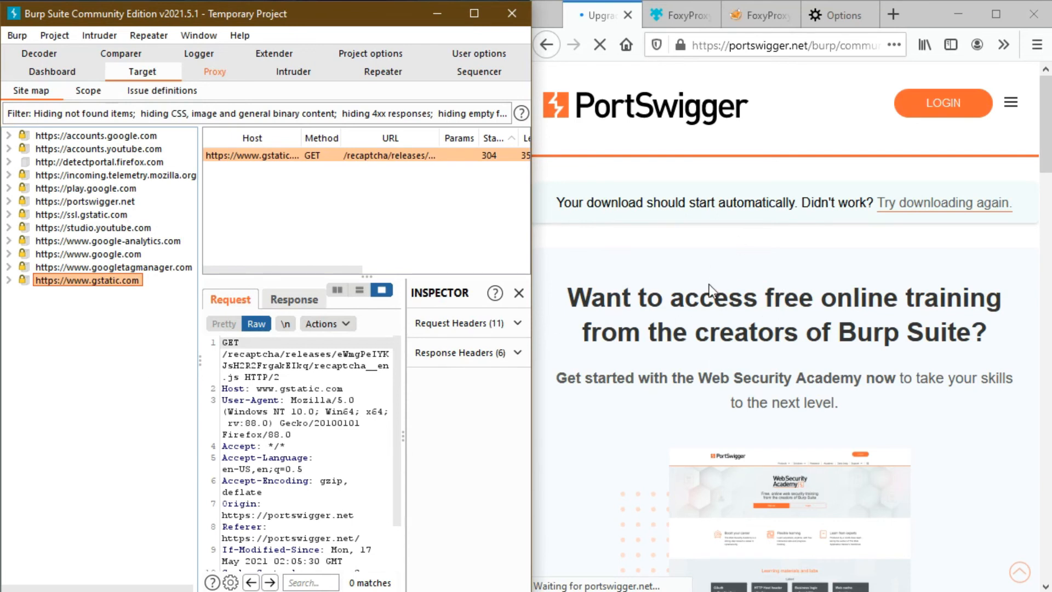
{"action": "left_click", "coordinate": [475, 15]}
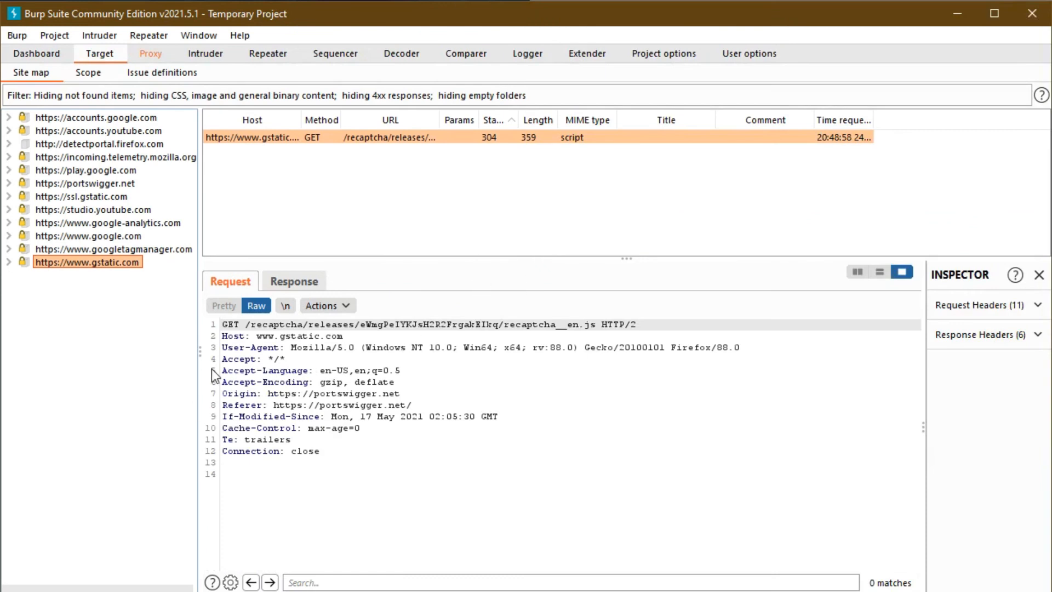
{"action": "left_click", "coordinate": [90, 185]}
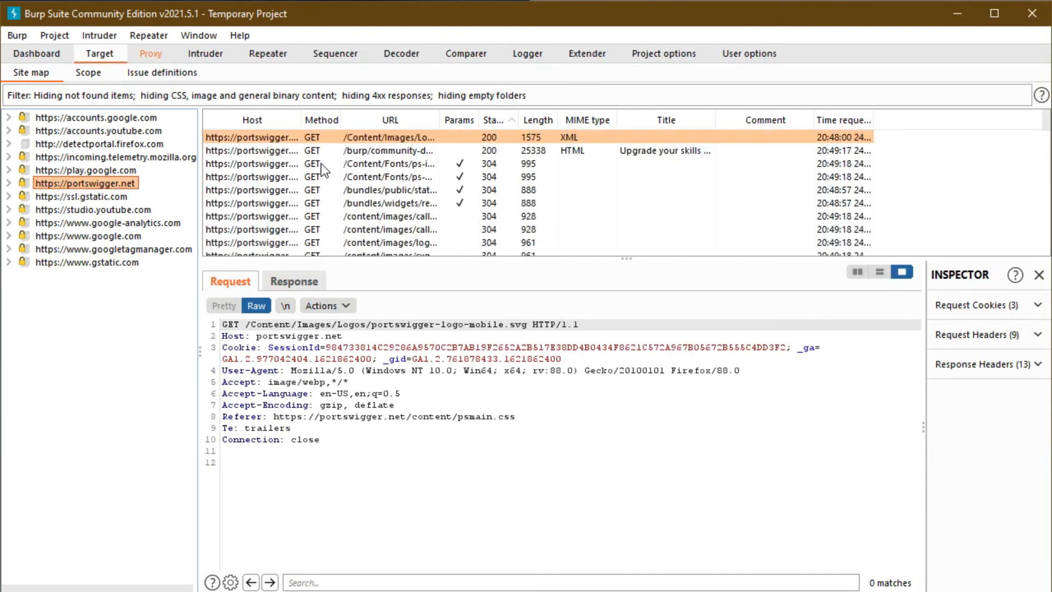
{"action": "scroll", "coordinate": [323, 170], "scroll_direction": "down", "scroll_amount": 15}
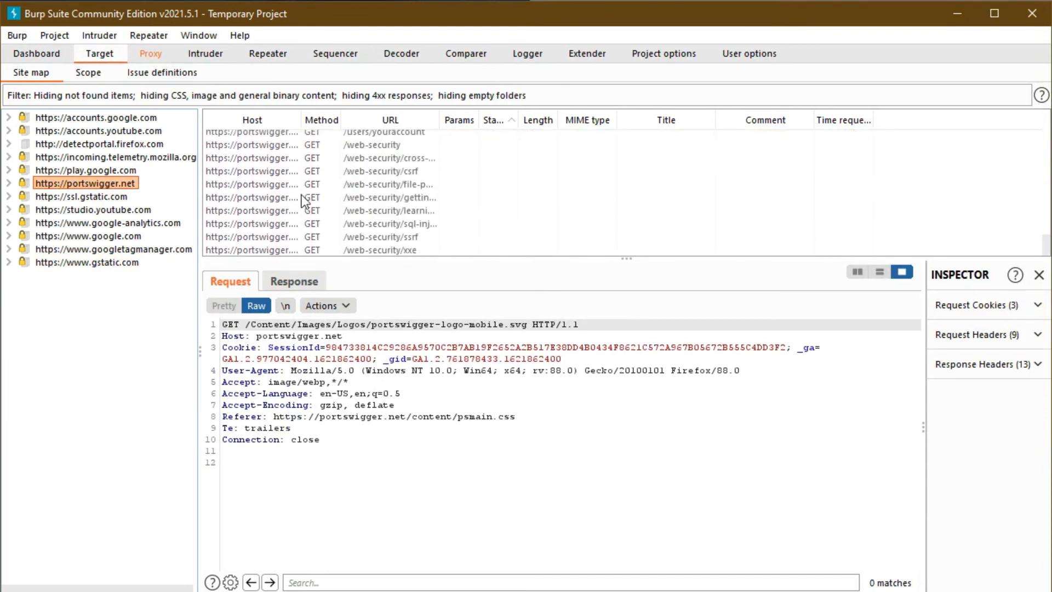
{"action": "scroll", "coordinate": [316, 200], "scroll_direction": "up", "scroll_amount": 15}
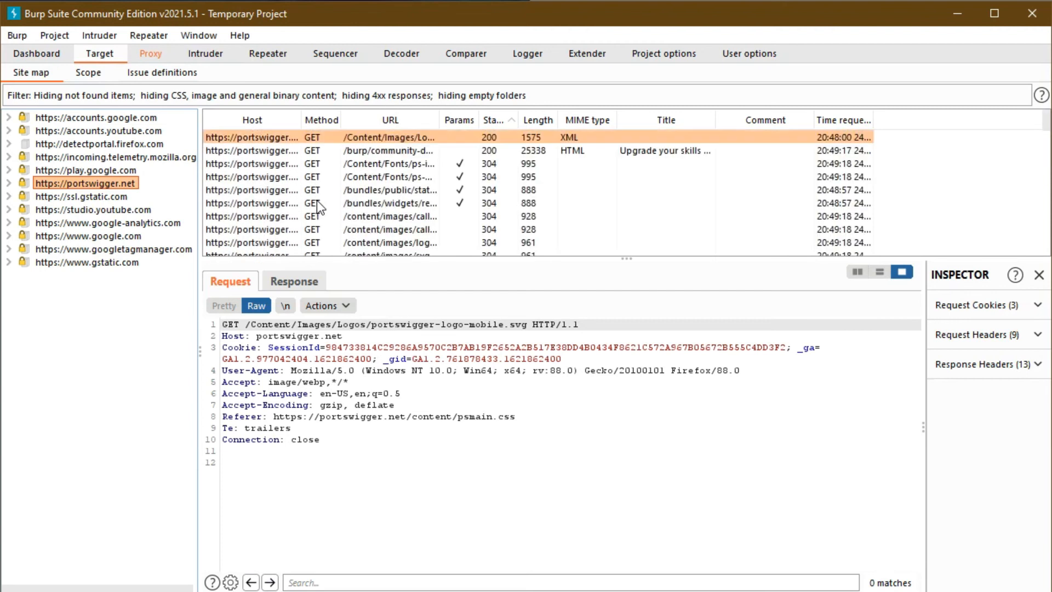
{"action": "scroll", "coordinate": [379, 209], "scroll_direction": "down", "scroll_amount": 10}
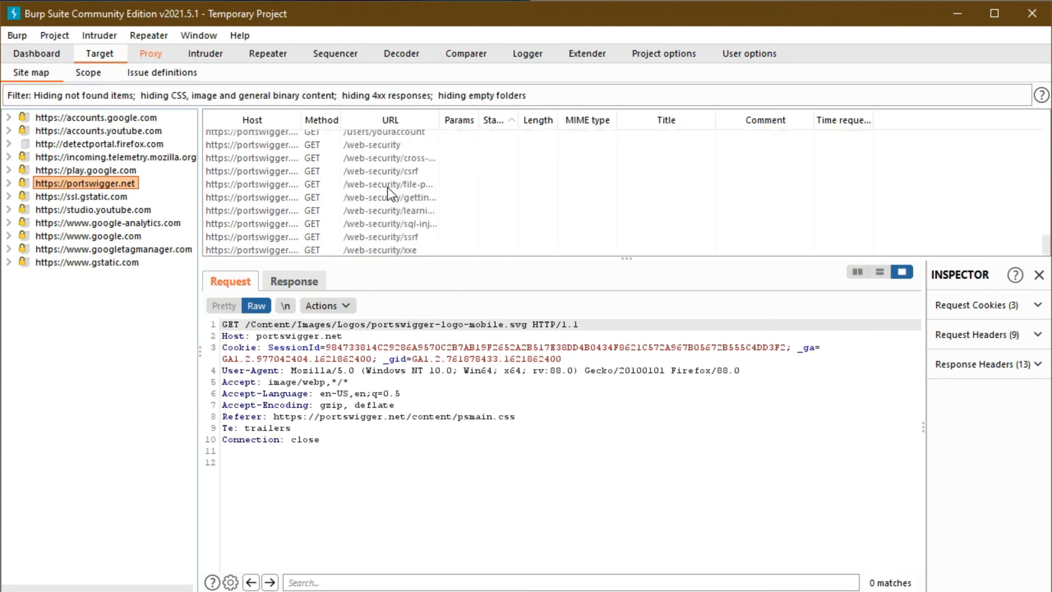
{"action": "scroll", "coordinate": [339, 211], "scroll_direction": "up", "scroll_amount": 10}
Step: View the response of the first portswigger.net entry, then highlight its full request text for inspection
{"action": "left_click", "coordinate": [296, 282]}
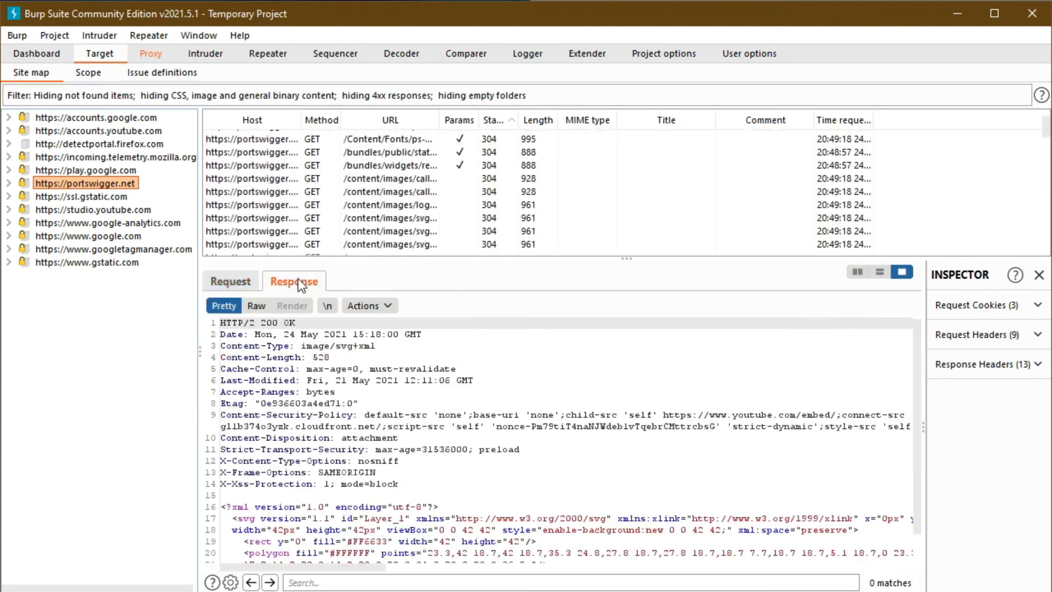
{"action": "scroll", "coordinate": [285, 143], "scroll_direction": "up", "scroll_amount": 2}
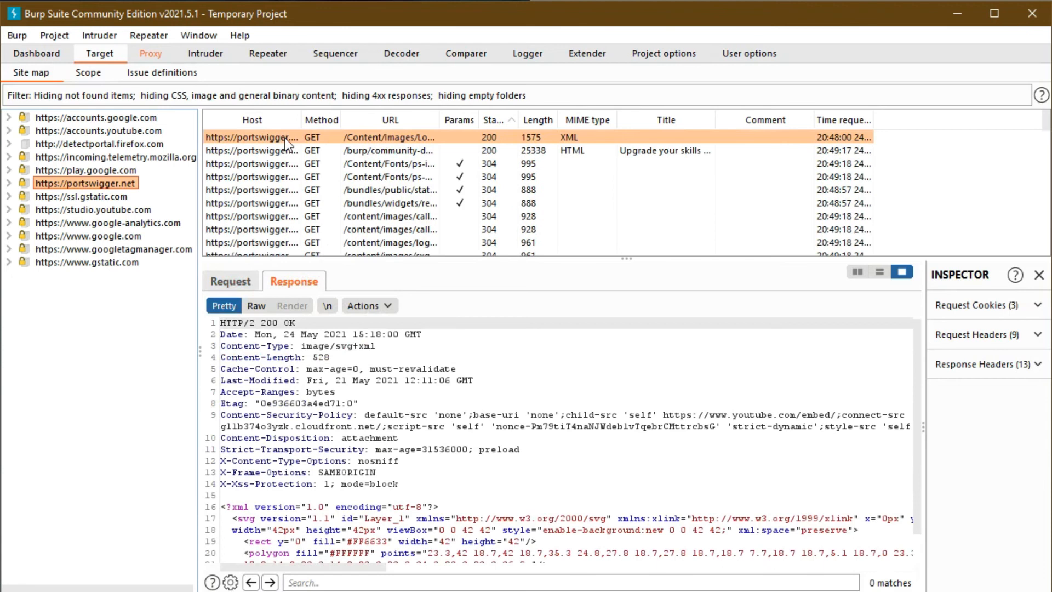
{"action": "left_click", "coordinate": [287, 136]}
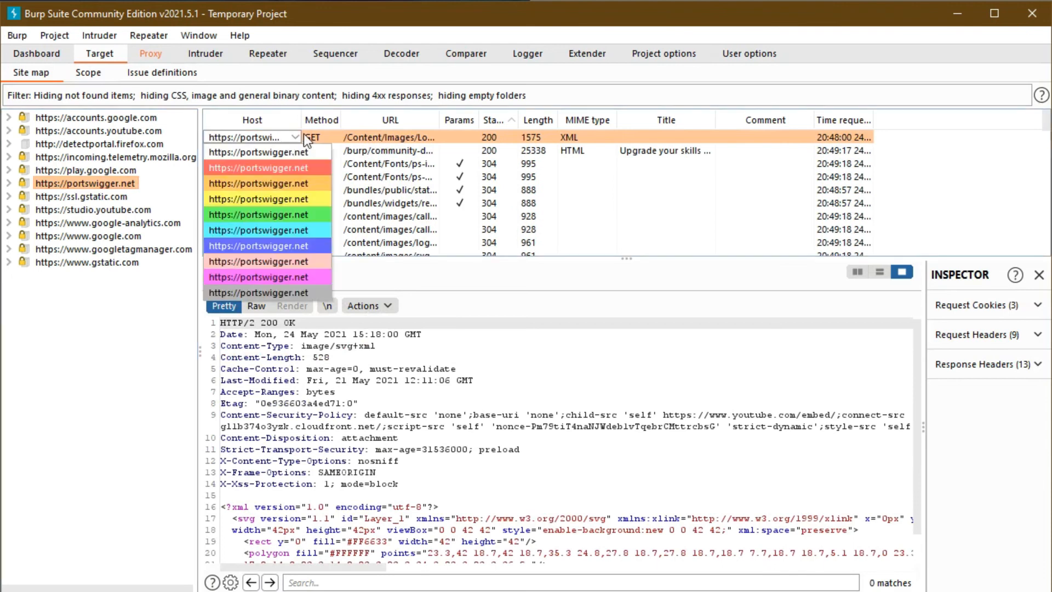
{"action": "left_click", "coordinate": [303, 133]}
{"action": "left_click", "coordinate": [230, 281]}
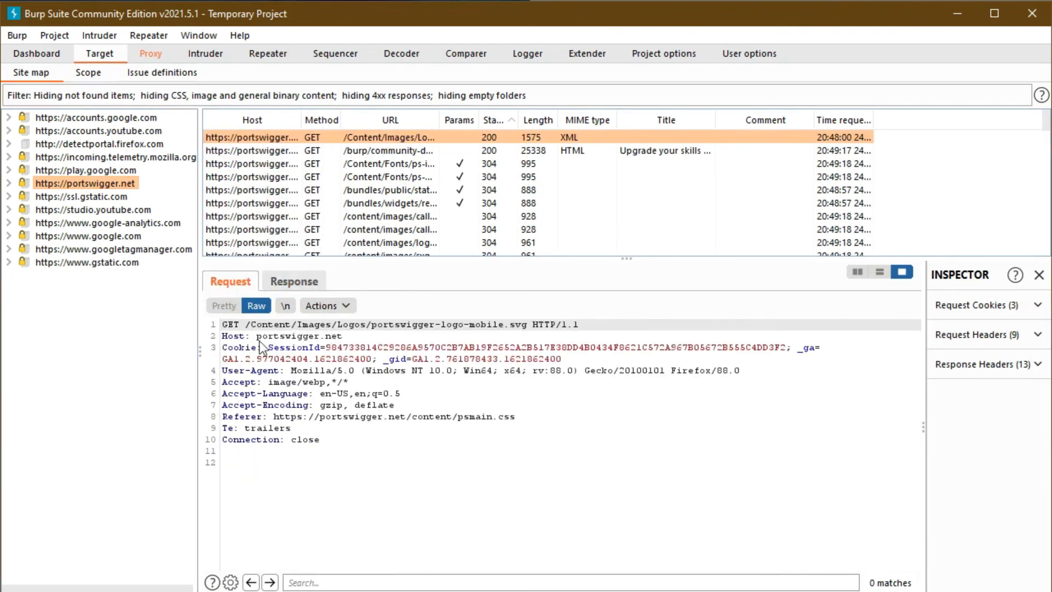
{"action": "left_click_drag", "start_coordinate": [226, 325], "coordinate": [342, 452]}
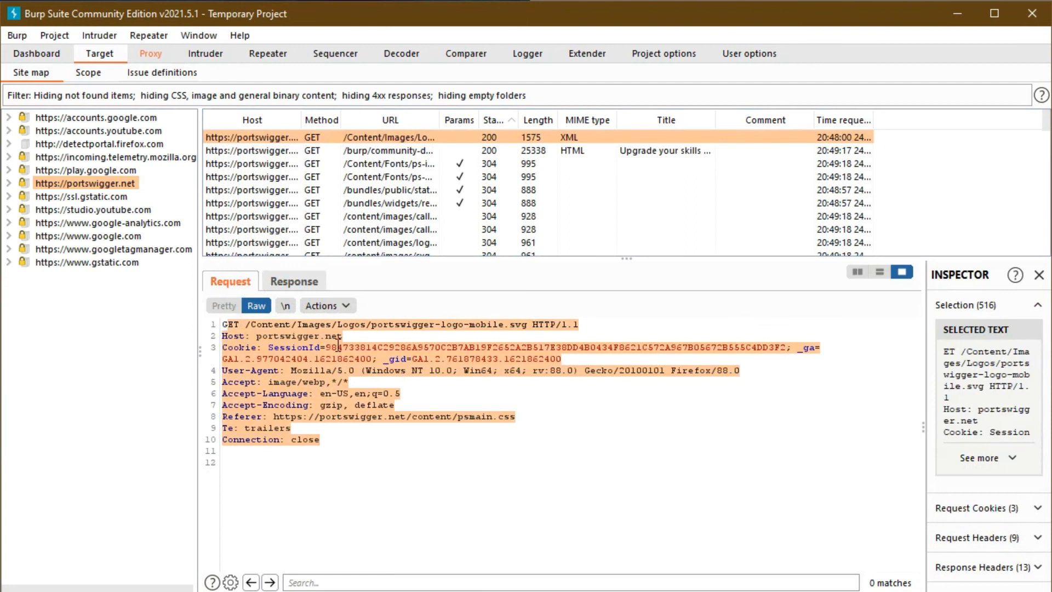
Step: Examine the full response of the portswigger.net logo request and highlight the status code in its first line
{"action": "left_click", "coordinate": [298, 278]}
{"action": "left_click_drag", "start_coordinate": [222, 322], "coordinate": [556, 572]}
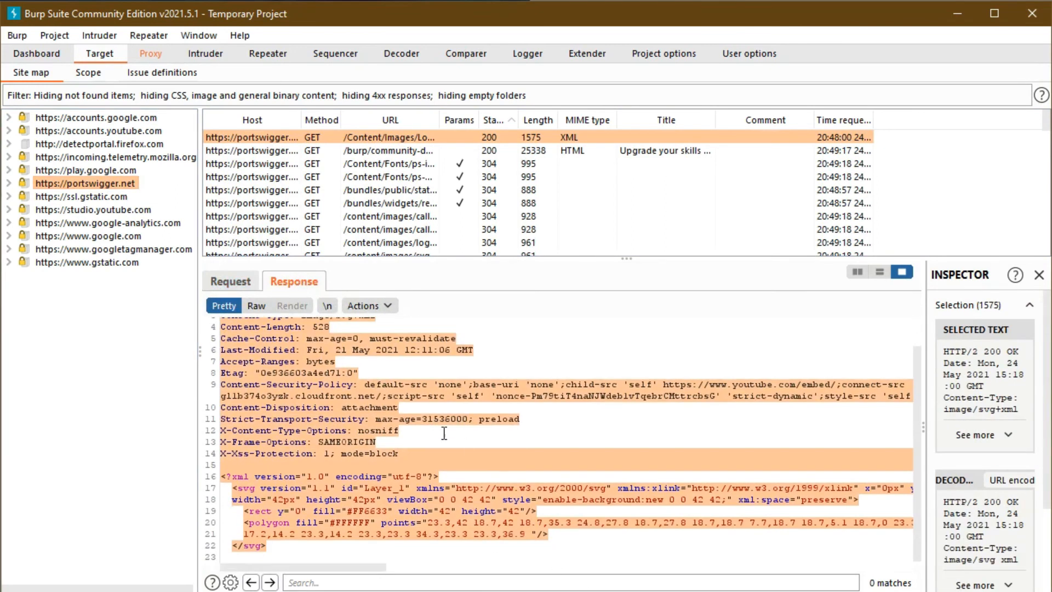
{"action": "scroll", "coordinate": [406, 409], "scroll_direction": "up", "scroll_amount": 1}
{"action": "left_click", "coordinate": [360, 335]}
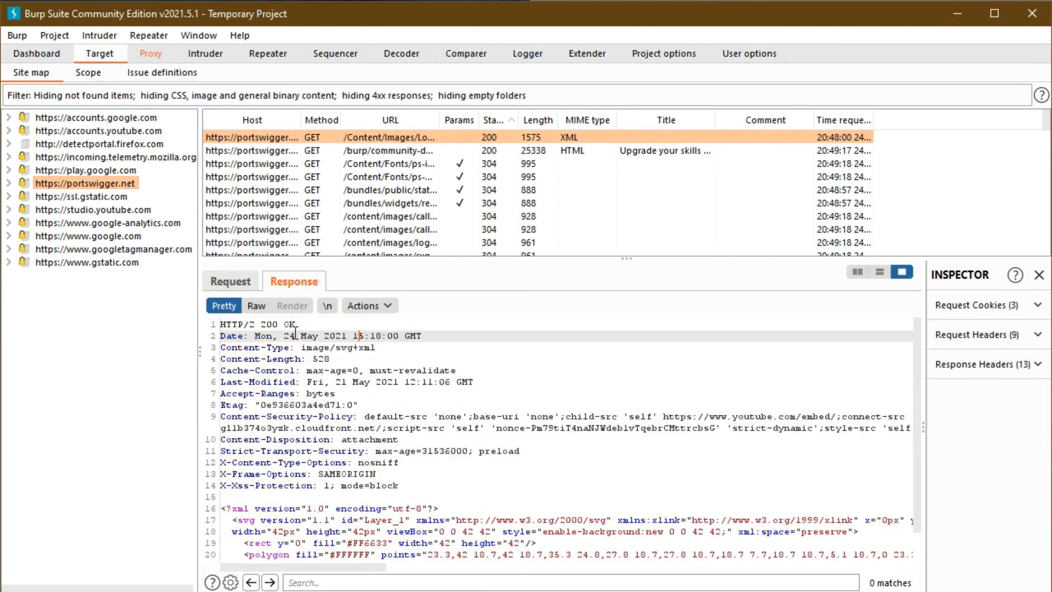
{"action": "left_click_drag", "start_coordinate": [238, 325], "coordinate": [309, 329]}
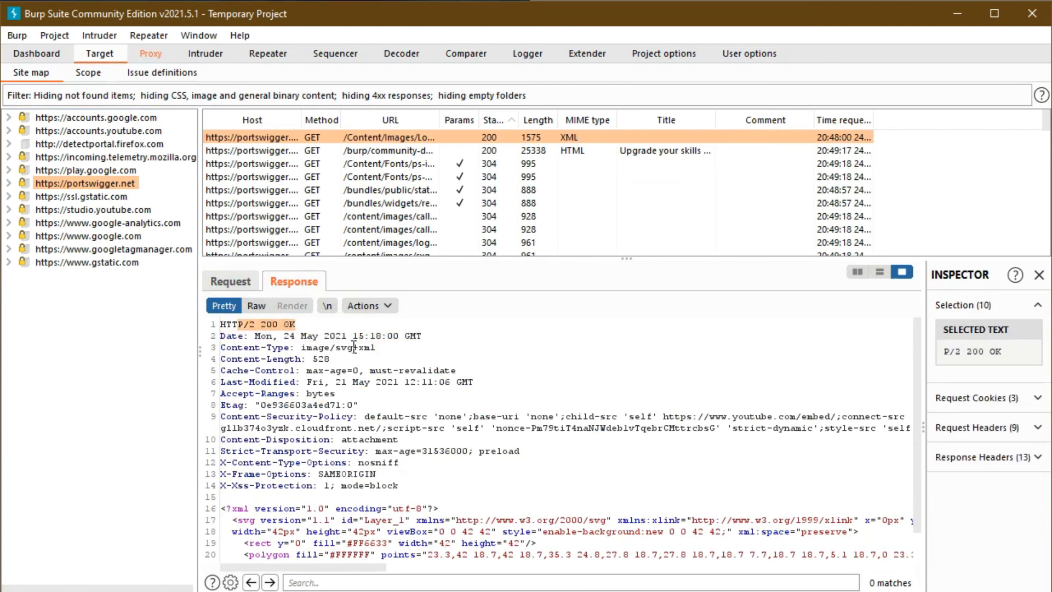
{"action": "left_click", "coordinate": [292, 335]}
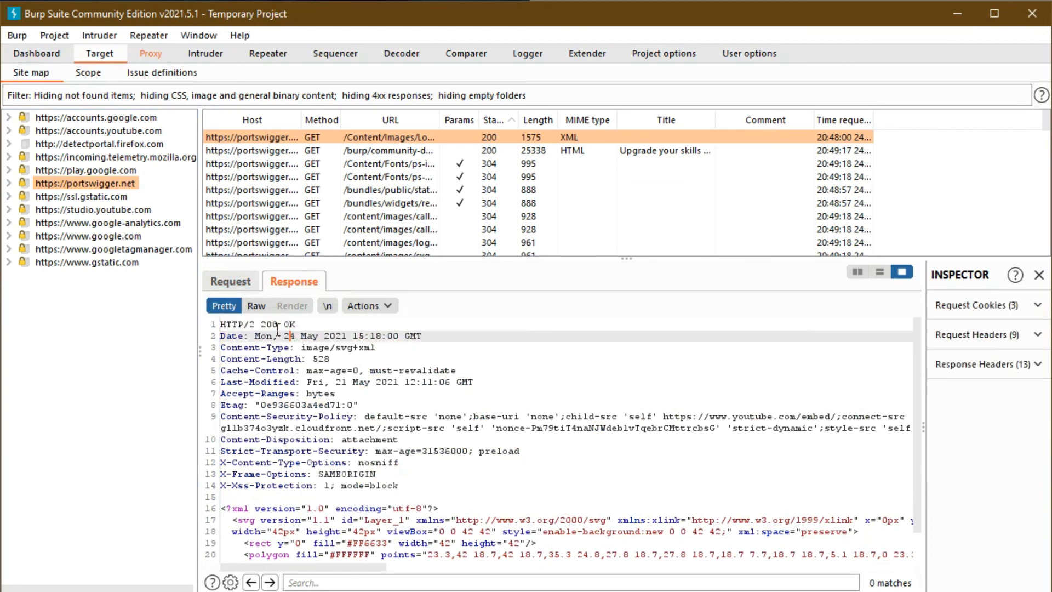
{"action": "left_click_drag", "start_coordinate": [261, 325], "coordinate": [296, 324]}
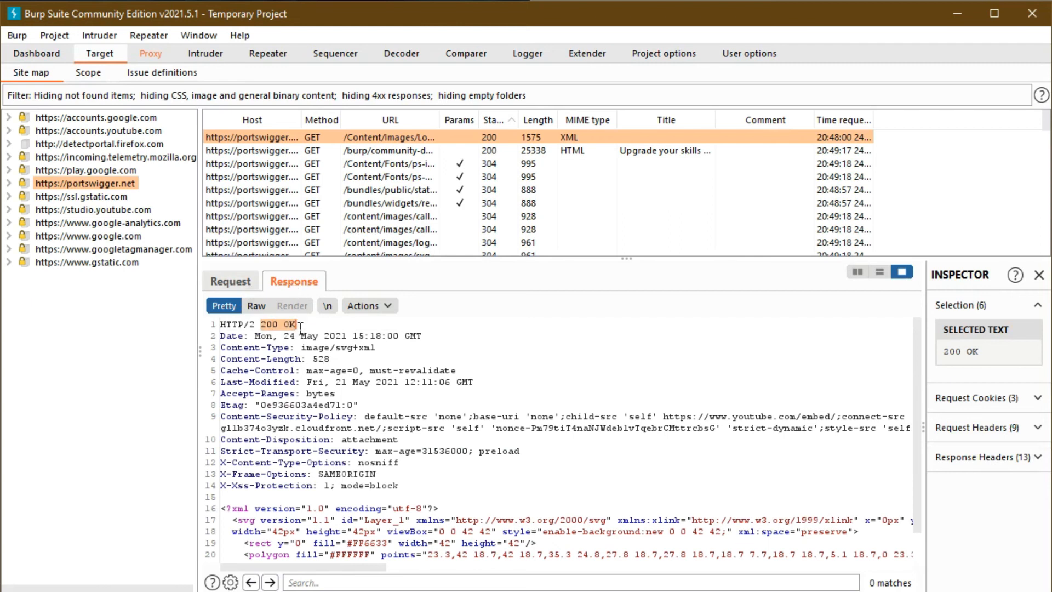
Step: View the response of the first /Content/Fonts entry for portswigger.net and highlight the status text in its first line
{"action": "scroll", "coordinate": [359, 199], "scroll_direction": "down", "scroll_amount": 5}
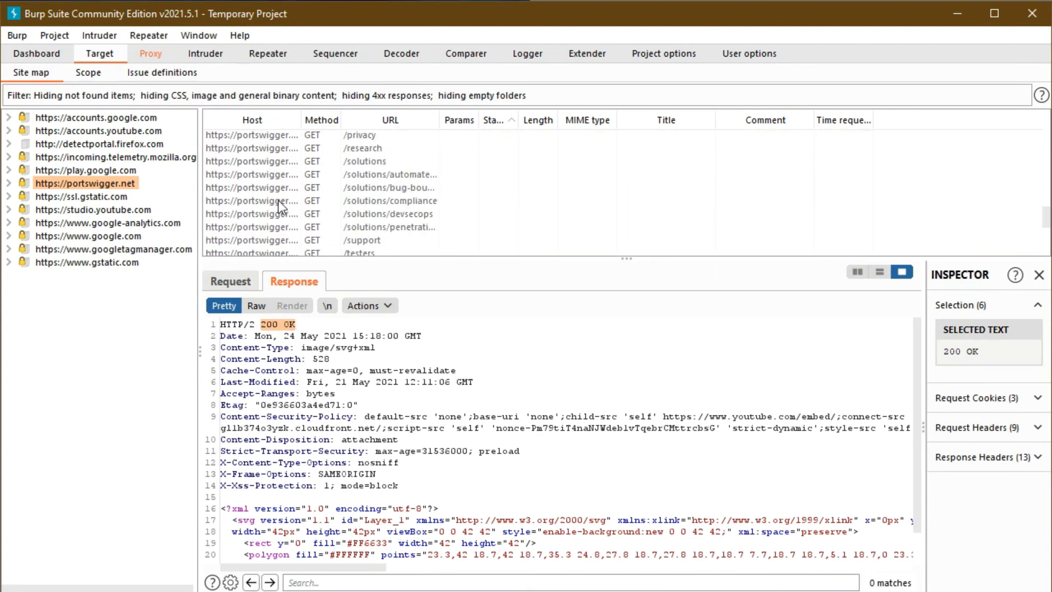
{"action": "left_click", "coordinate": [320, 200]}
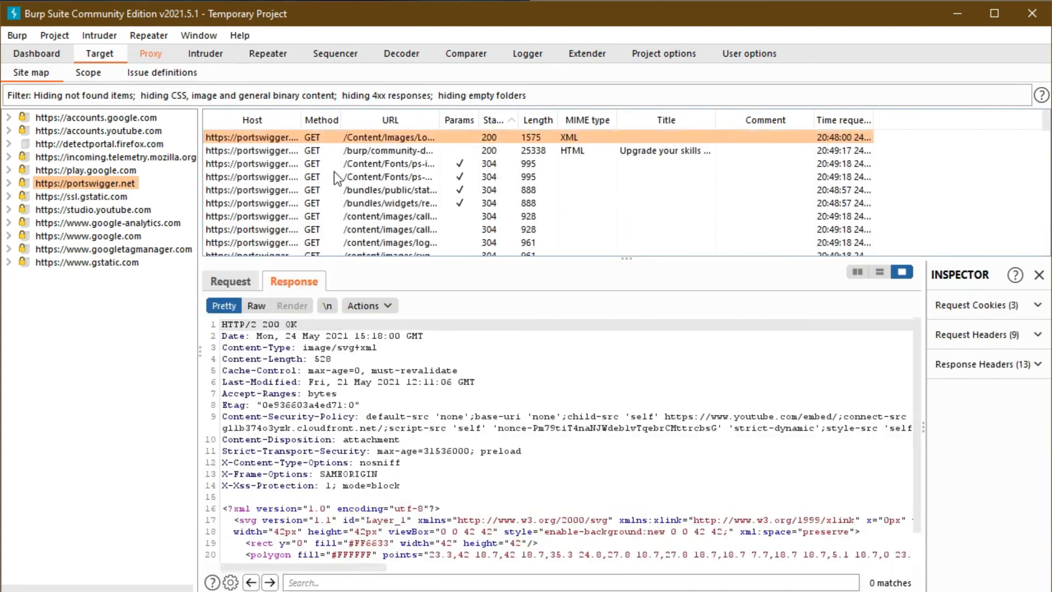
{"action": "left_click", "coordinate": [333, 164]}
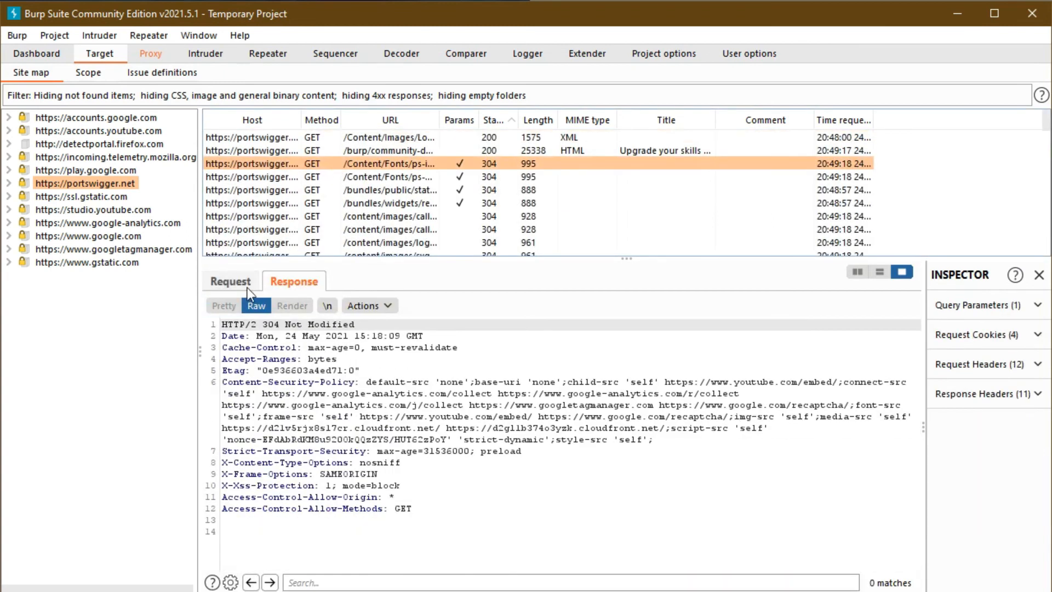
{"action": "left_click_drag", "start_coordinate": [273, 331], "coordinate": [360, 335]}
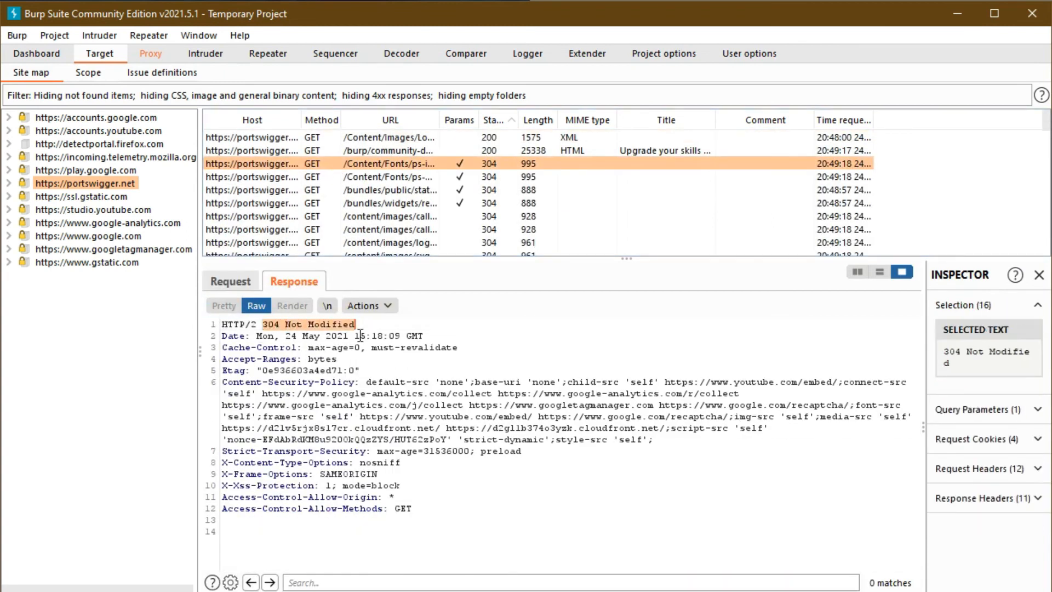
Step: Compare the unrequested /burp/pro and /Content/Fonts entries with the response of the last /content/images/svg entry with a status code
{"action": "scroll", "coordinate": [425, 208], "scroll_direction": "down", "scroll_amount": 5}
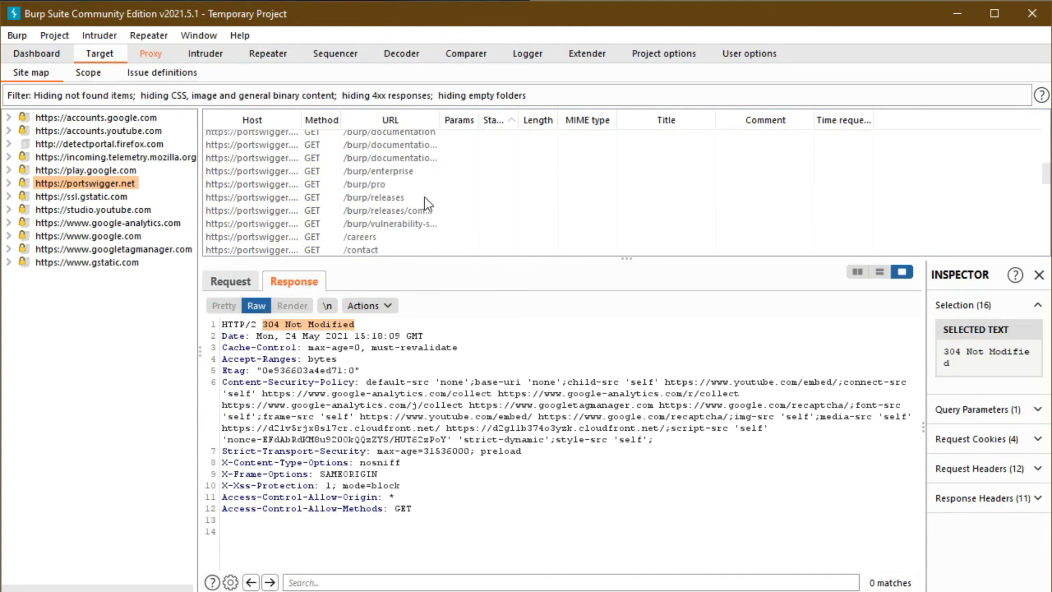
{"action": "double_click", "coordinate": [274, 187]}
{"action": "left_click", "coordinate": [378, 186]}
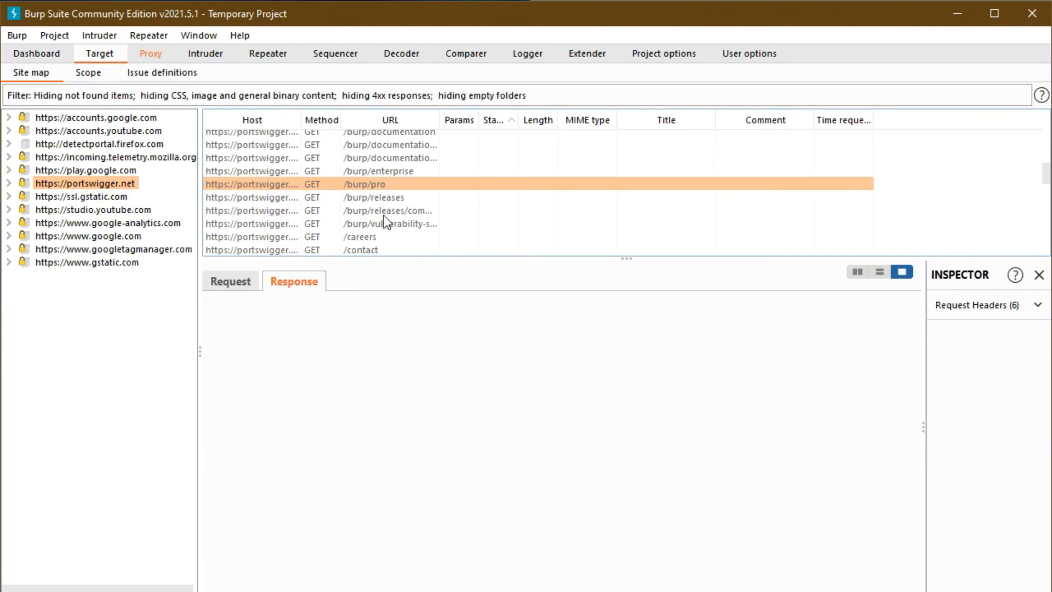
{"action": "scroll", "coordinate": [379, 212], "scroll_direction": "up", "scroll_amount": 5}
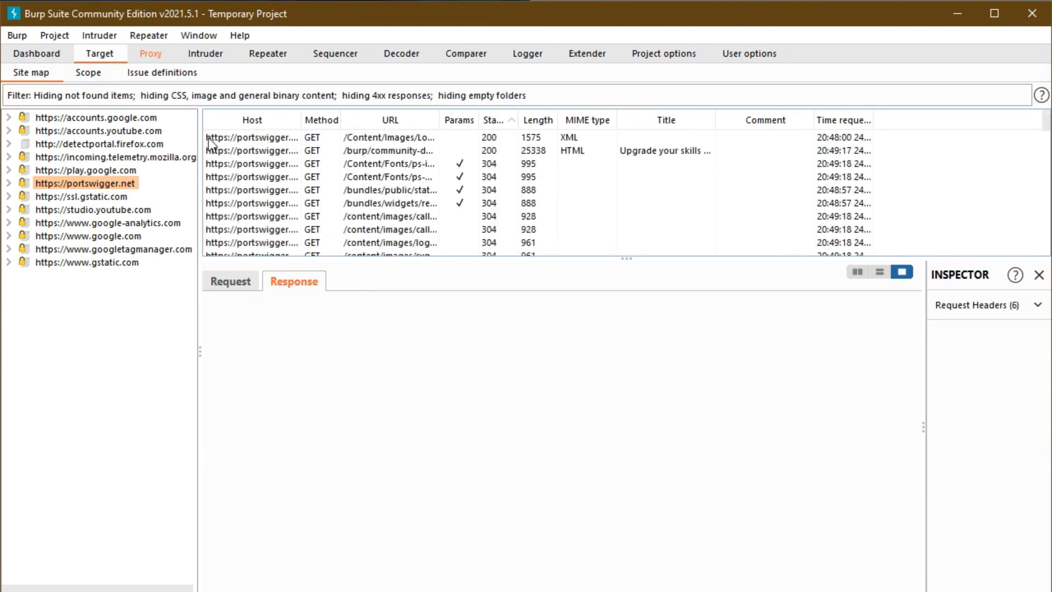
{"action": "scroll", "coordinate": [376, 146], "scroll_direction": "down", "scroll_amount": 5}
{"action": "scroll", "coordinate": [367, 176], "scroll_direction": "up", "scroll_amount": 3}
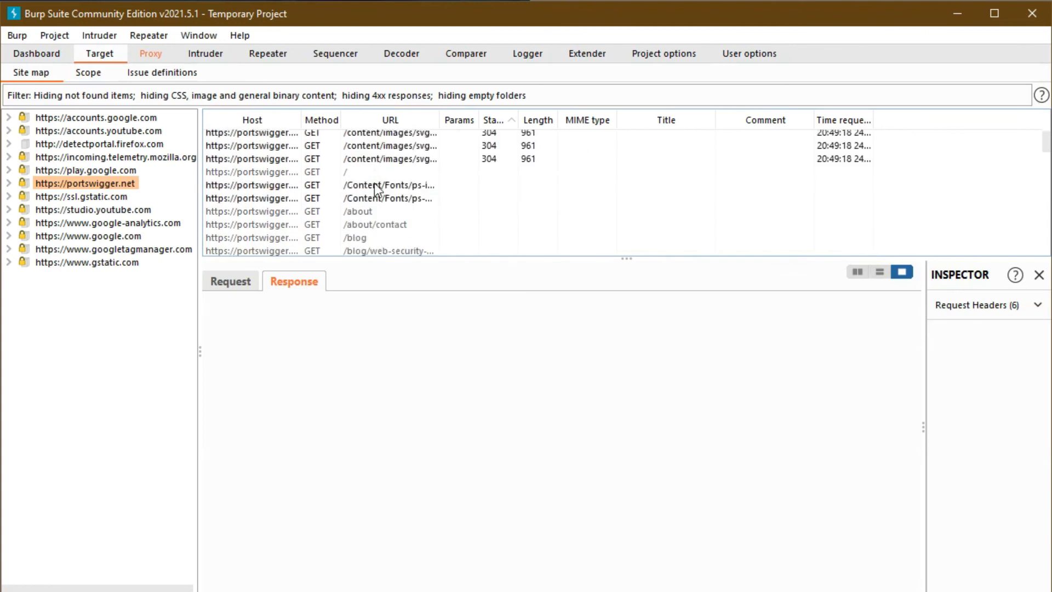
{"action": "left_click", "coordinate": [315, 197]}
{"action": "left_click", "coordinate": [375, 186]}
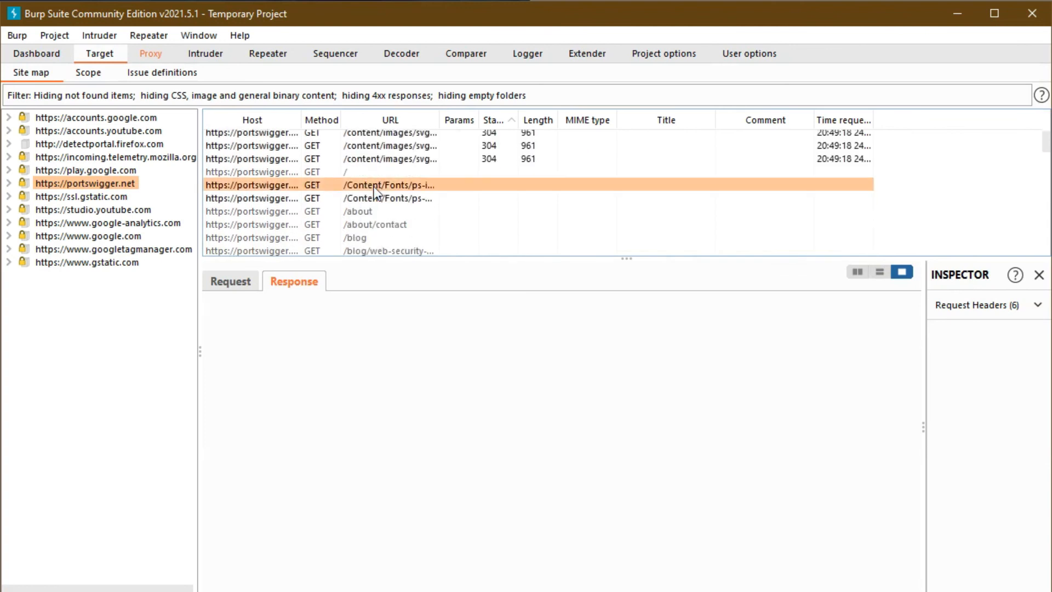
{"action": "left_click", "coordinate": [340, 158]}
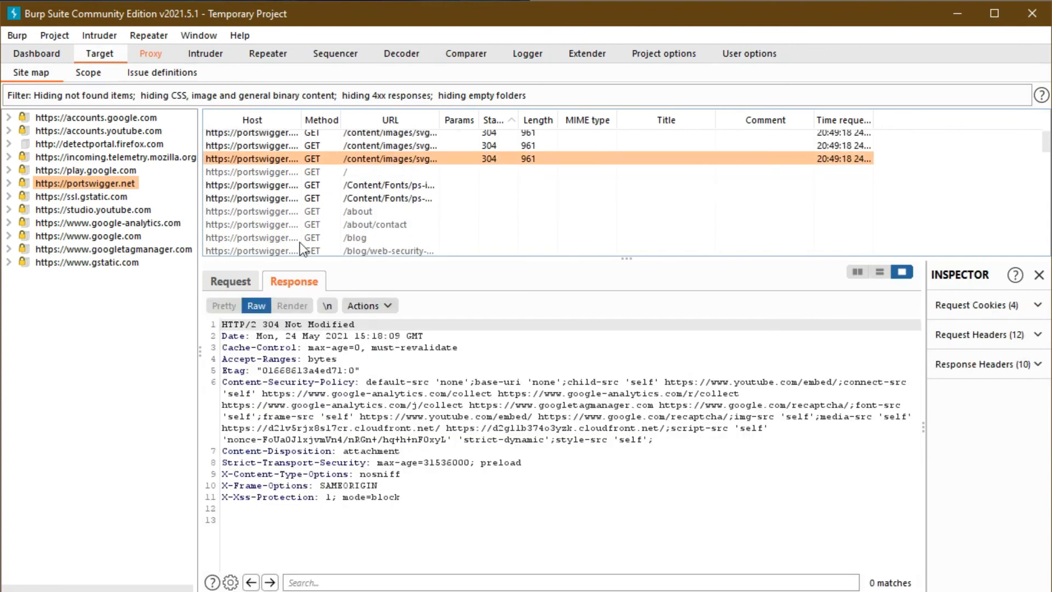
Step: Open the intercepted portswigger.net request in Proxy and highlight its header lines, including the User-Agent, for inspection
{"action": "left_click", "coordinate": [158, 53]}
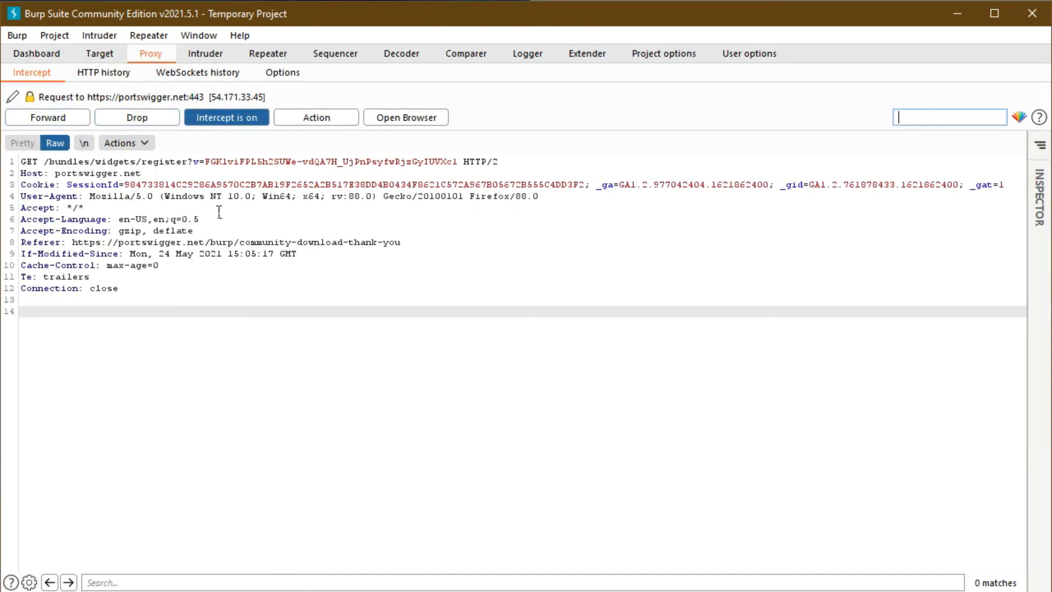
{"action": "left_click_drag", "start_coordinate": [79, 173], "coordinate": [223, 283]}
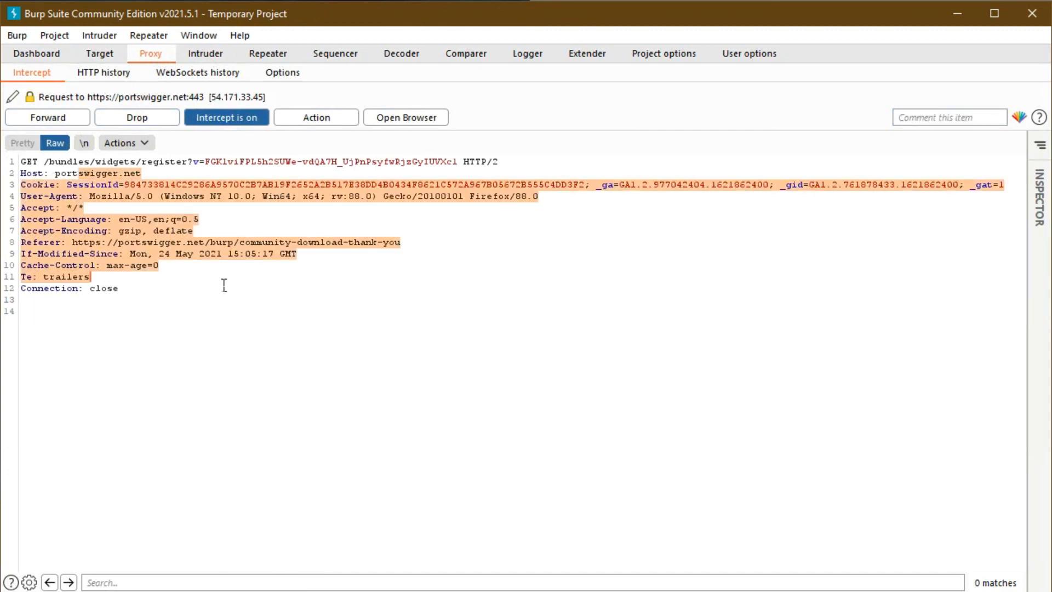
{"action": "left_click_drag", "start_coordinate": [21, 185], "coordinate": [159, 265]}
{"action": "key", "text": "Down"}
{"action": "key", "text": "Down"}
{"action": "left_click_drag", "start_coordinate": [111, 196], "coordinate": [368, 197]}
{"action": "key", "text": "Down"}
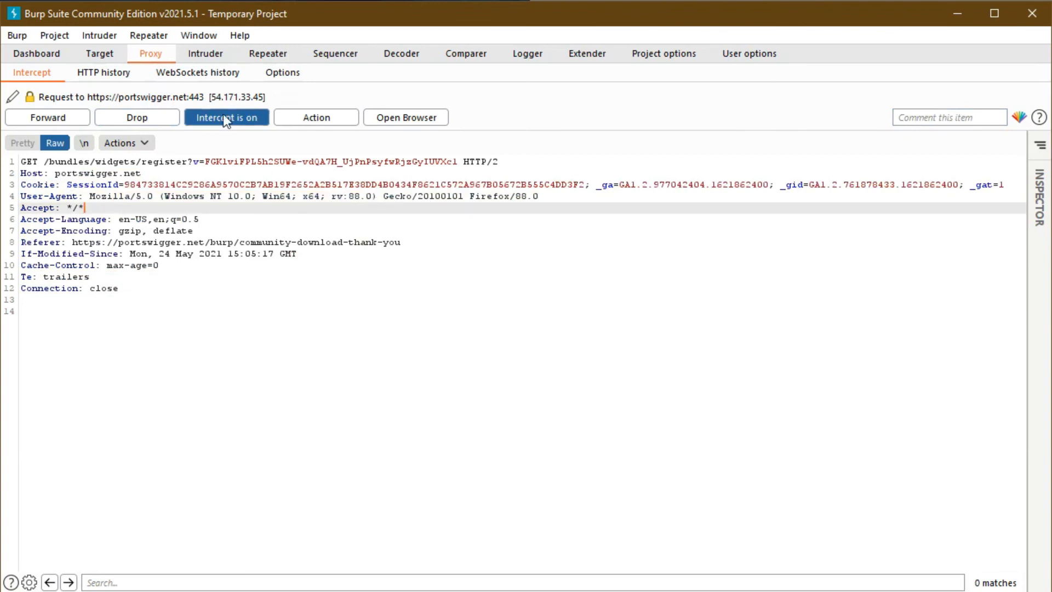
Step: View the Intruder attack target settings and toggle the proxy's request interception
{"action": "left_click", "coordinate": [205, 53]}
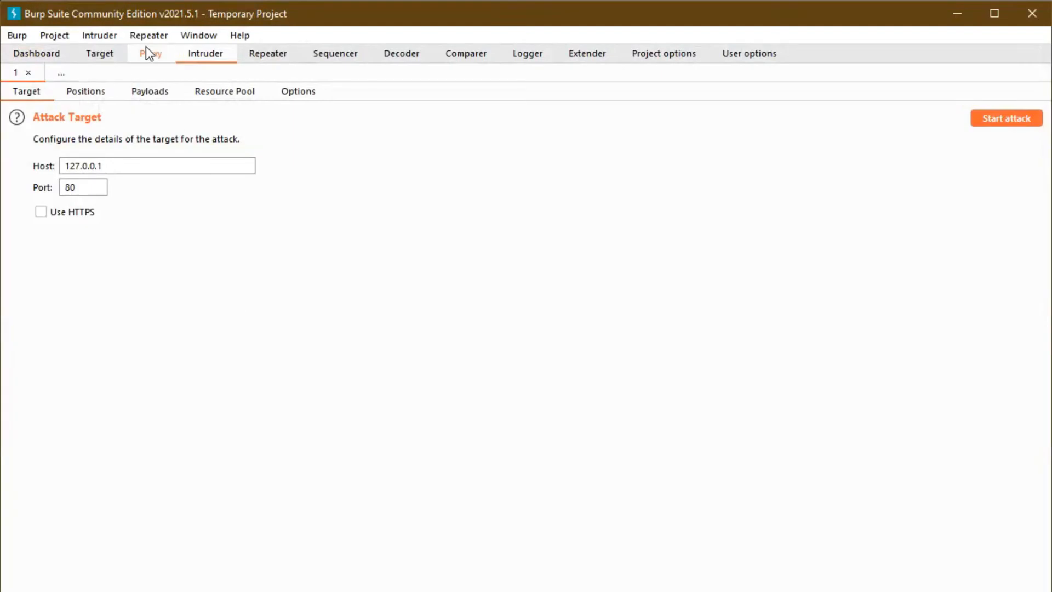
{"action": "left_click", "coordinate": [149, 48]}
{"action": "left_click", "coordinate": [219, 115]}
{"action": "left_click", "coordinate": [209, 54]}
Step: Switch to Firefox, fill in the email address and password on the PortSwigger login page, and select the email address entry
{"action": "left_click", "coordinate": [959, 15]}
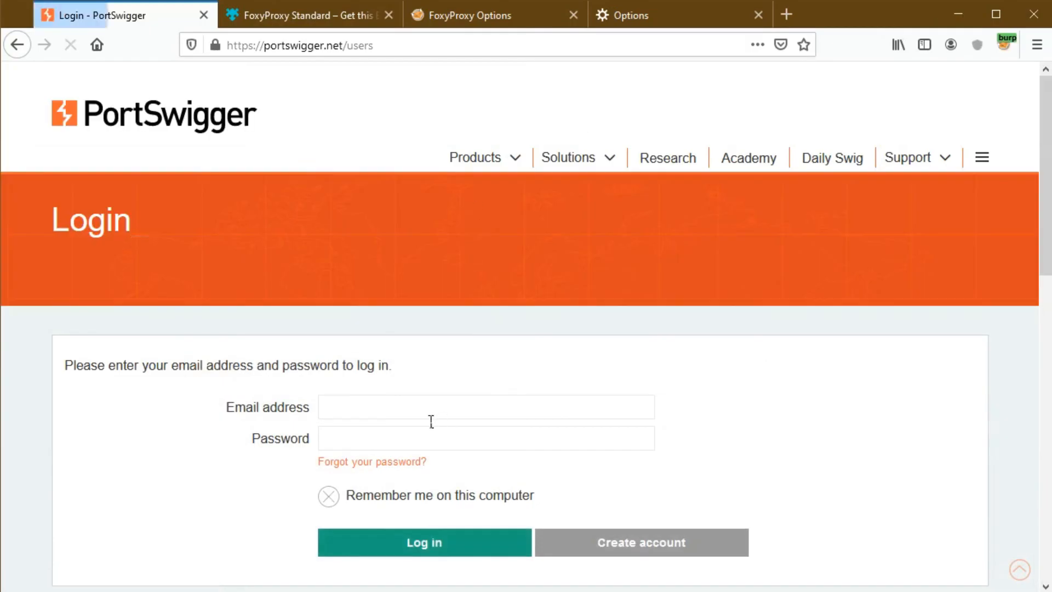
{"action": "left_click", "coordinate": [381, 415]}
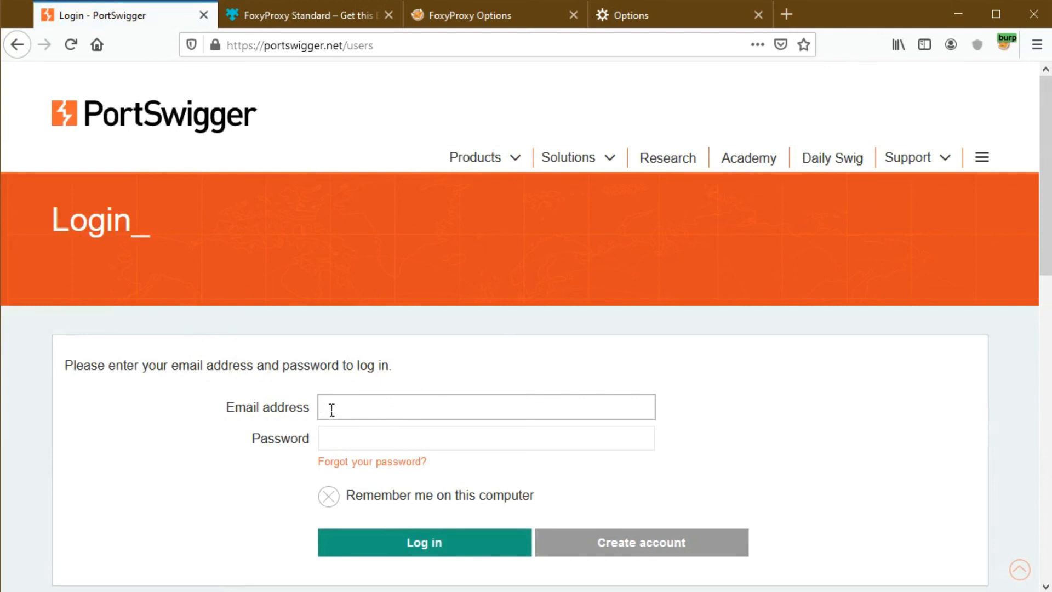
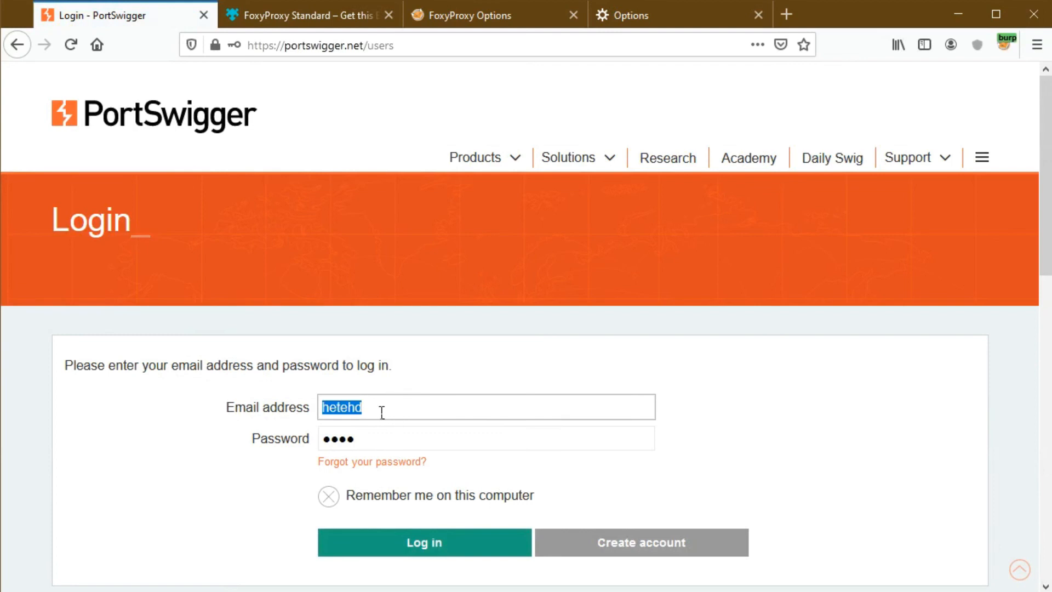
{"action": "left_click", "coordinate": [372, 412]}
{"action": "double_click", "coordinate": [372, 422]}
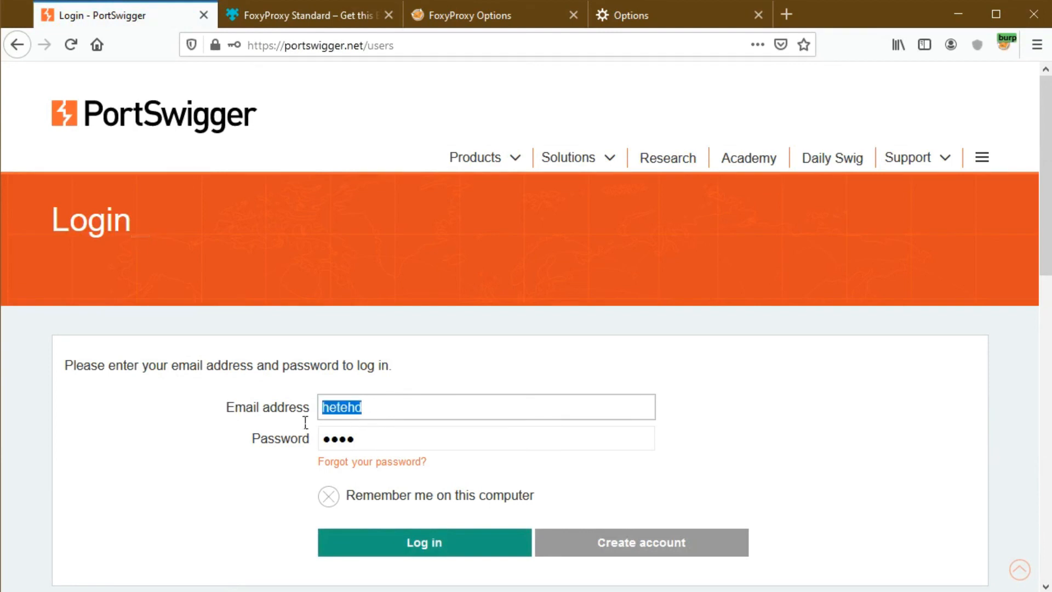
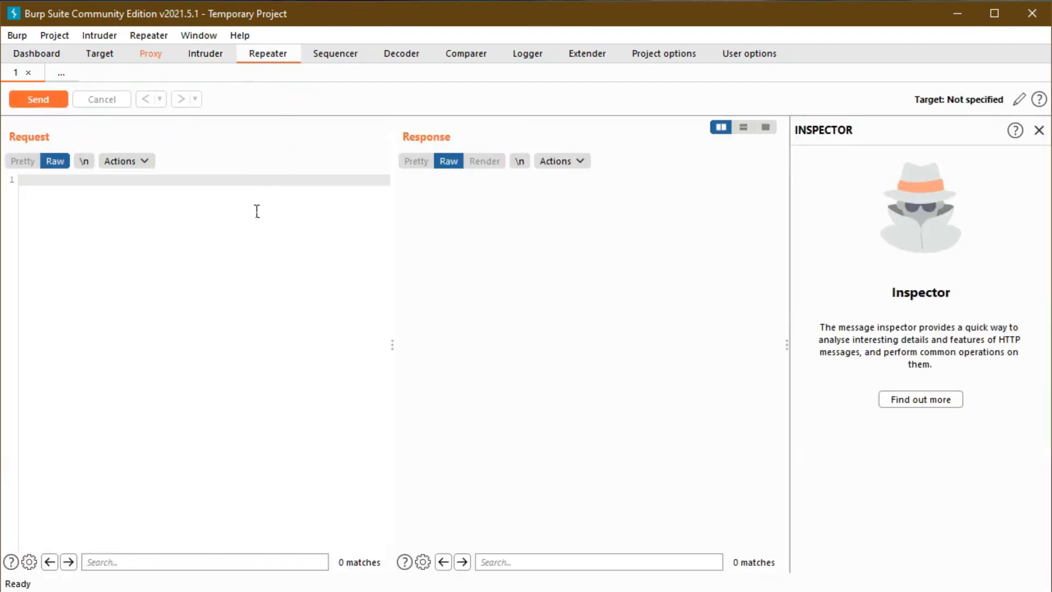
Step: Send the intercepted GET /users request to Repeater and open it there
{"action": "left_click", "coordinate": [106, 55]}
{"action": "left_click", "coordinate": [150, 53]}
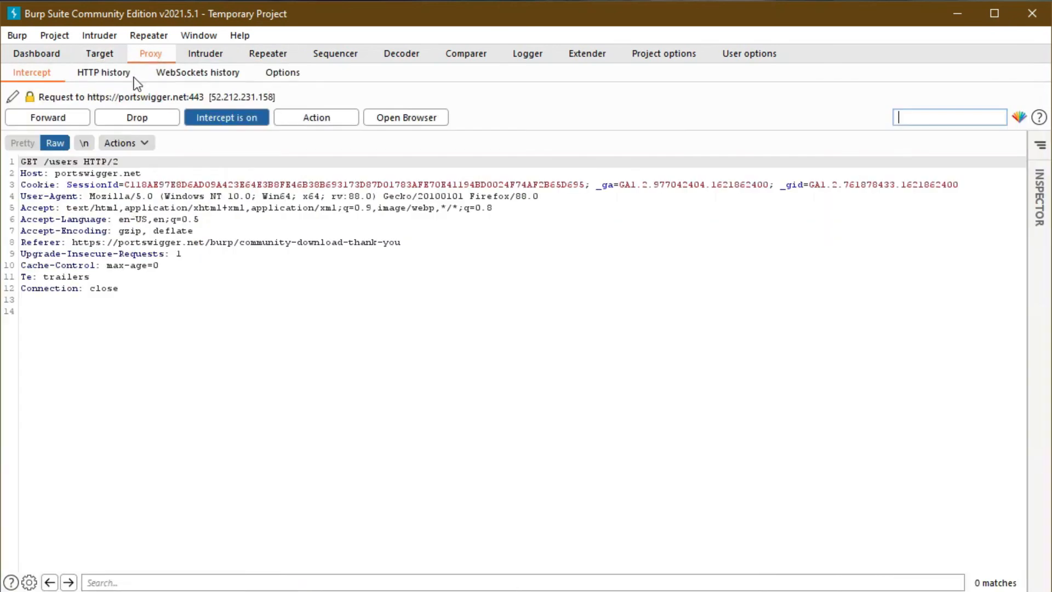
{"action": "right_click", "coordinate": [142, 187]}
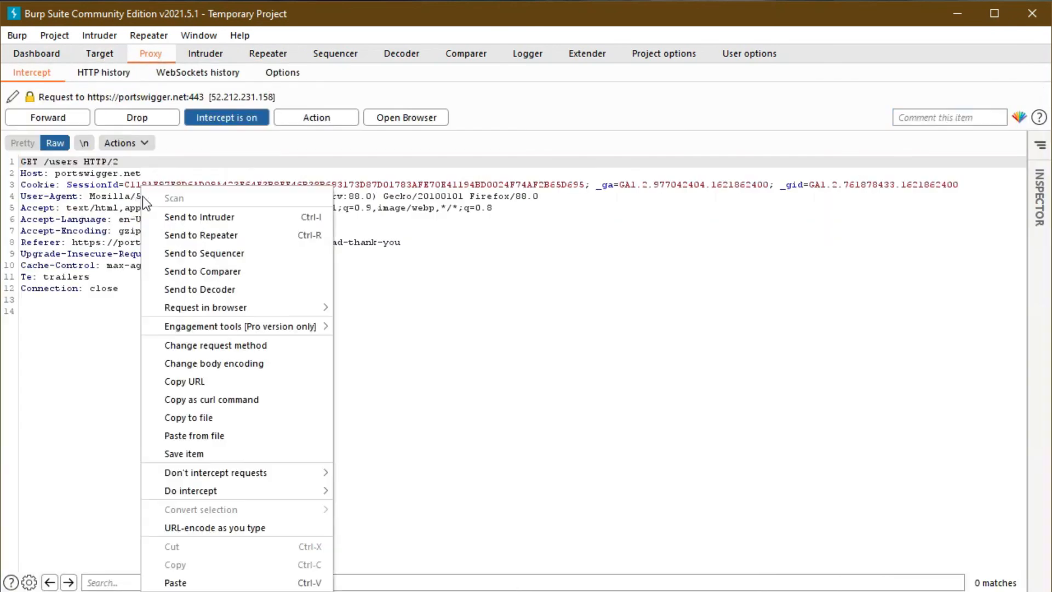
{"action": "left_click", "coordinate": [198, 234]}
{"action": "left_click", "coordinate": [260, 55]}
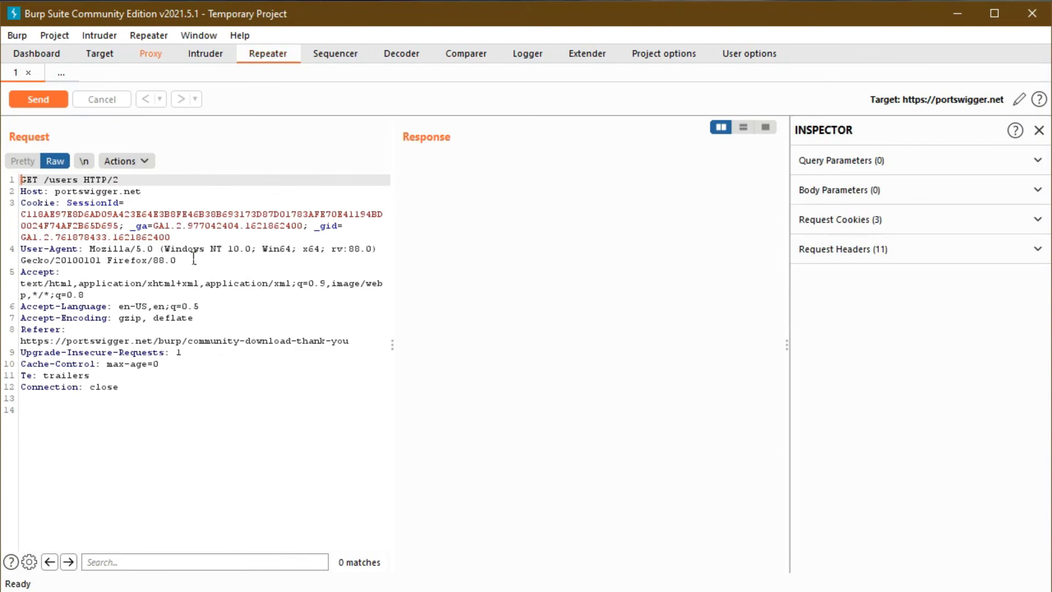
Step: Send the GET /users request from Repeater and look through the returned response
{"action": "left_click_drag", "start_coordinate": [119, 261], "coordinate": [155, 263]}
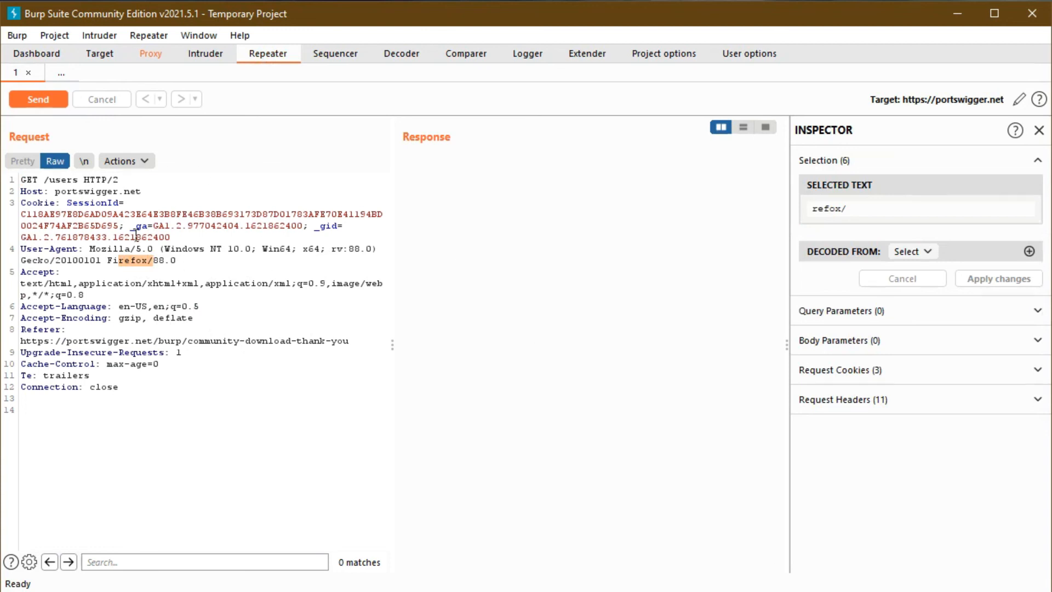
{"action": "left_click", "coordinate": [133, 182]}
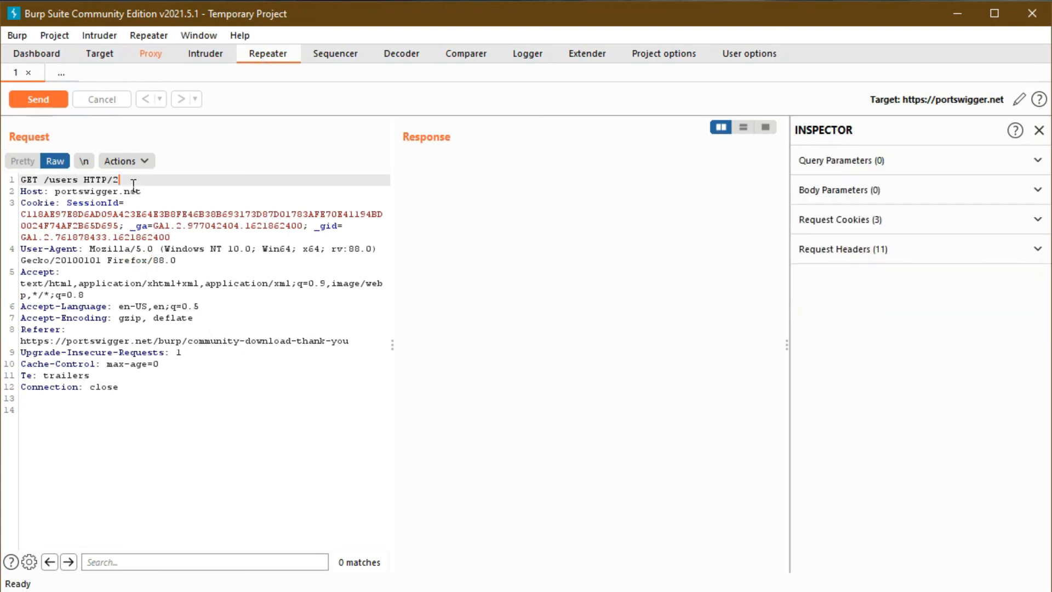
{"action": "left_click", "coordinate": [54, 101]}
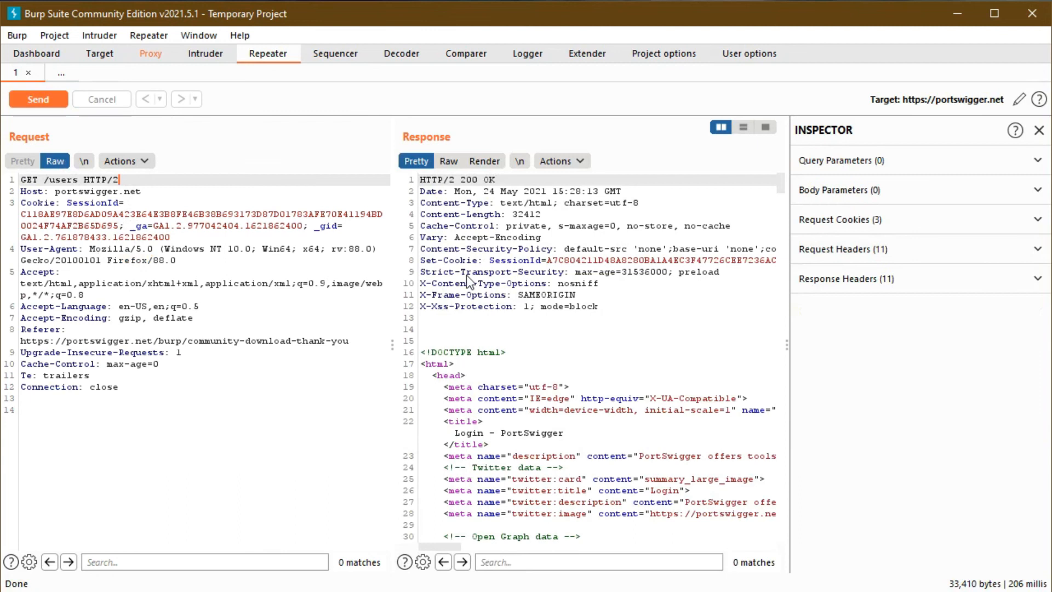
{"action": "scroll", "coordinate": [584, 294], "scroll_direction": "down", "scroll_amount": 20}
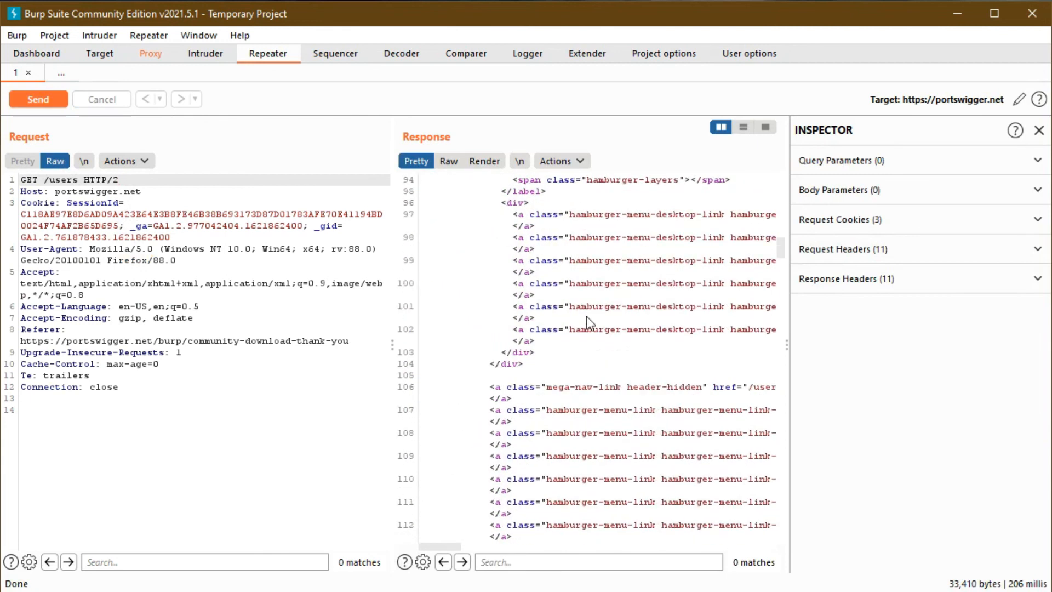
{"action": "scroll", "coordinate": [576, 319], "scroll_direction": "up", "scroll_amount": 14}
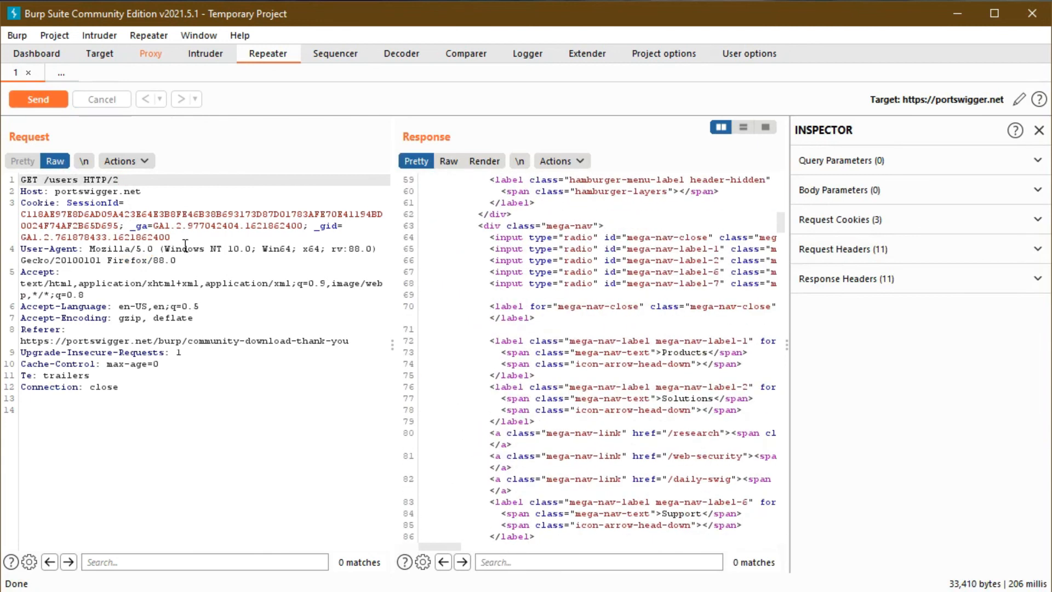
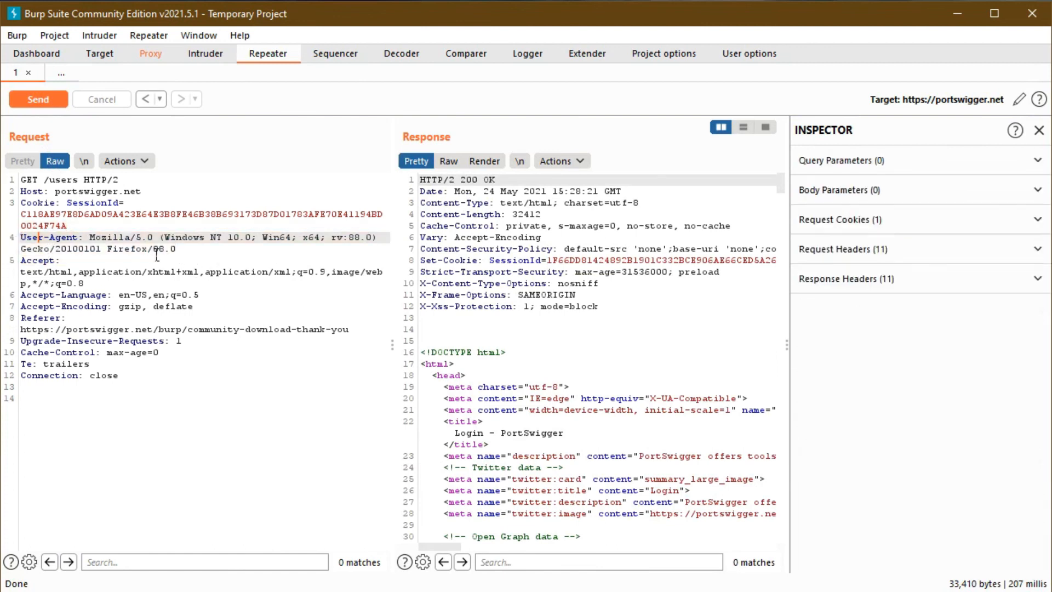
Step: Delete the User-Agent header from the Repeater request and send the modified request
{"action": "left_click_drag", "start_coordinate": [176, 249], "coordinate": [11, 241]}
{"action": "key", "text": "Delete"}
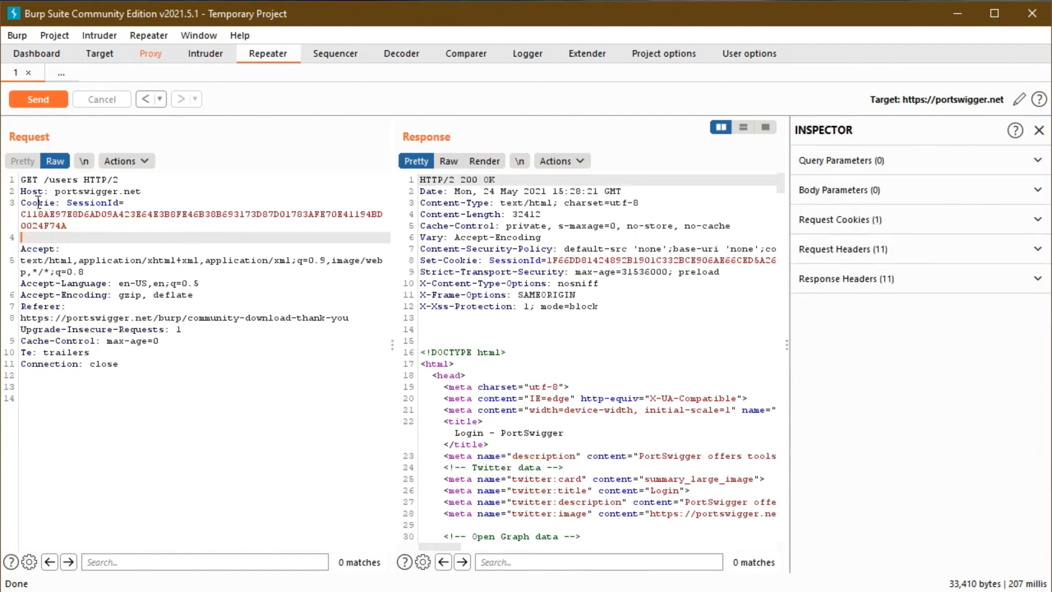
{"action": "left_click", "coordinate": [41, 100]}
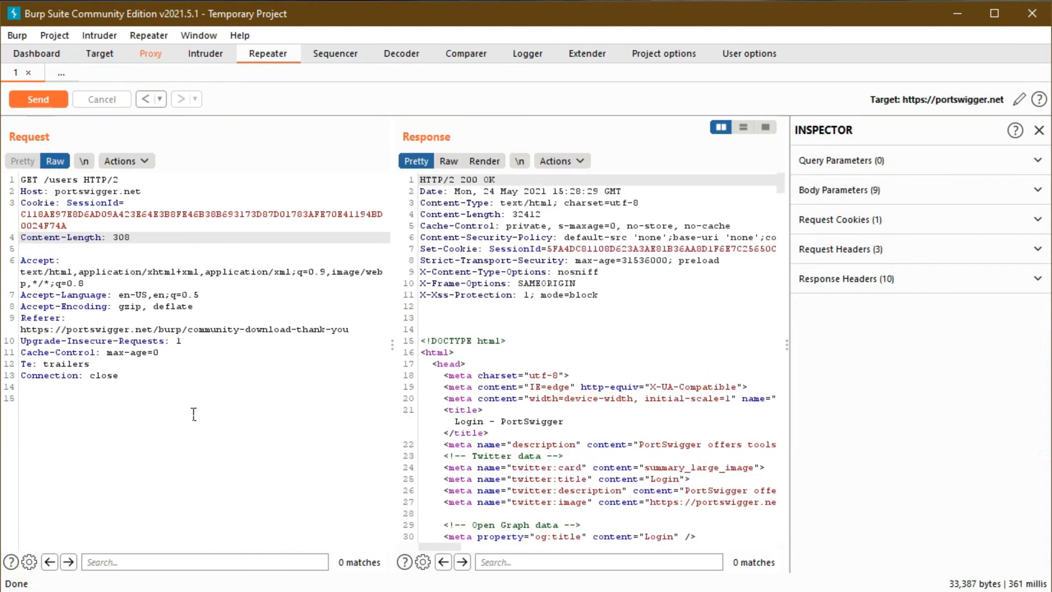
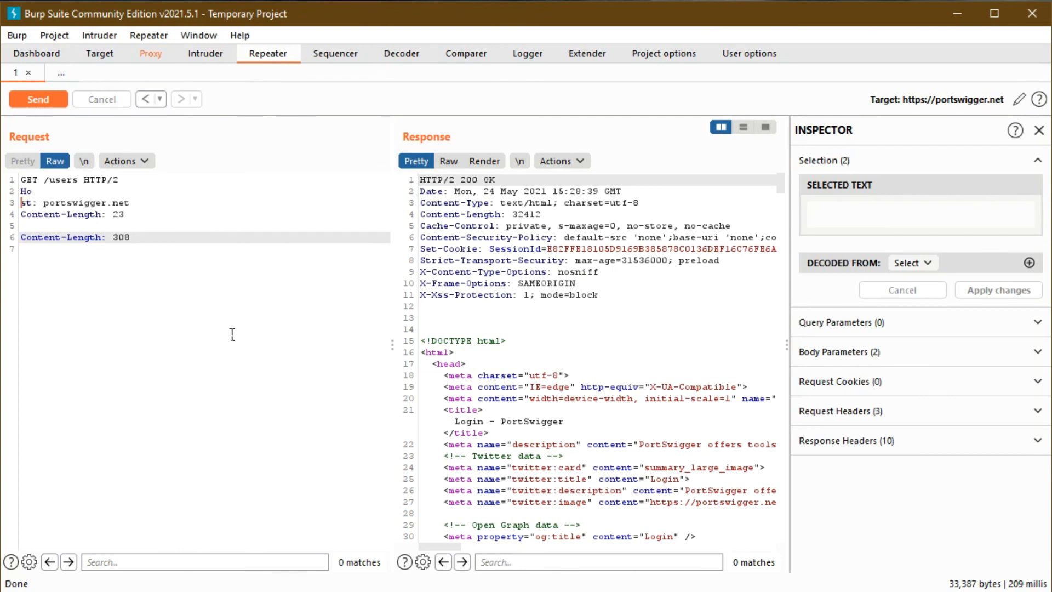
Step: Examine Sequencer's live capture and manual load settings, and Decoder's available encoding and decoding formats
{"action": "left_click", "coordinate": [332, 55]}
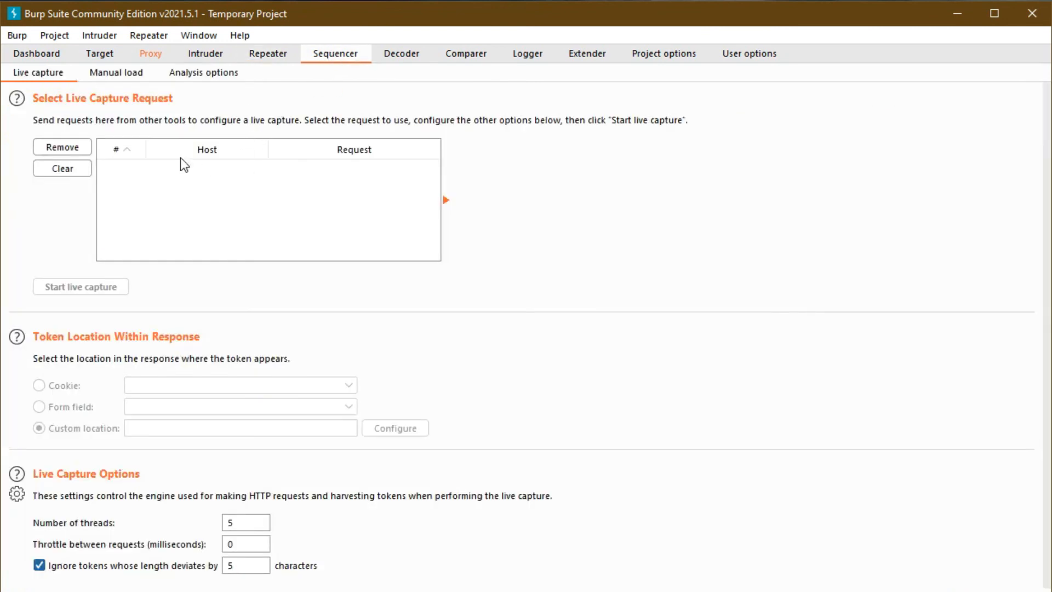
{"action": "left_click", "coordinate": [117, 73]}
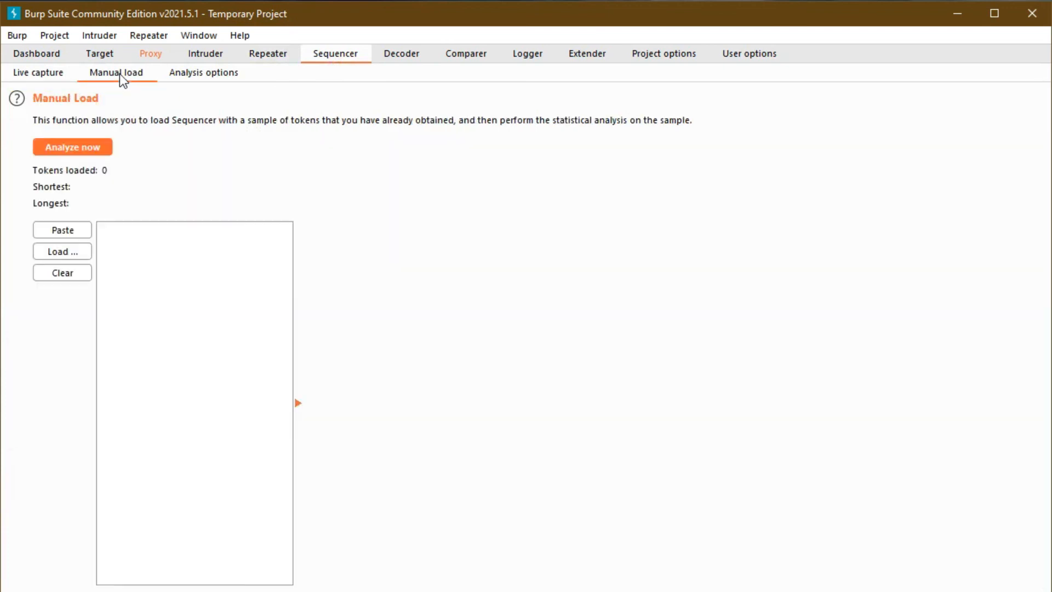
{"action": "left_click", "coordinate": [384, 57]}
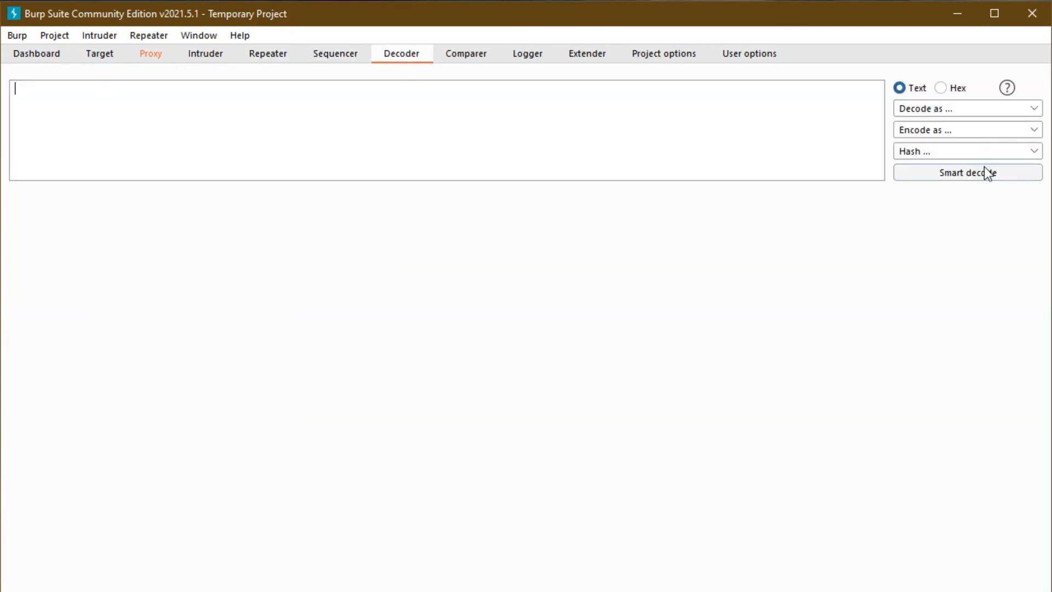
{"action": "left_click", "coordinate": [957, 128]}
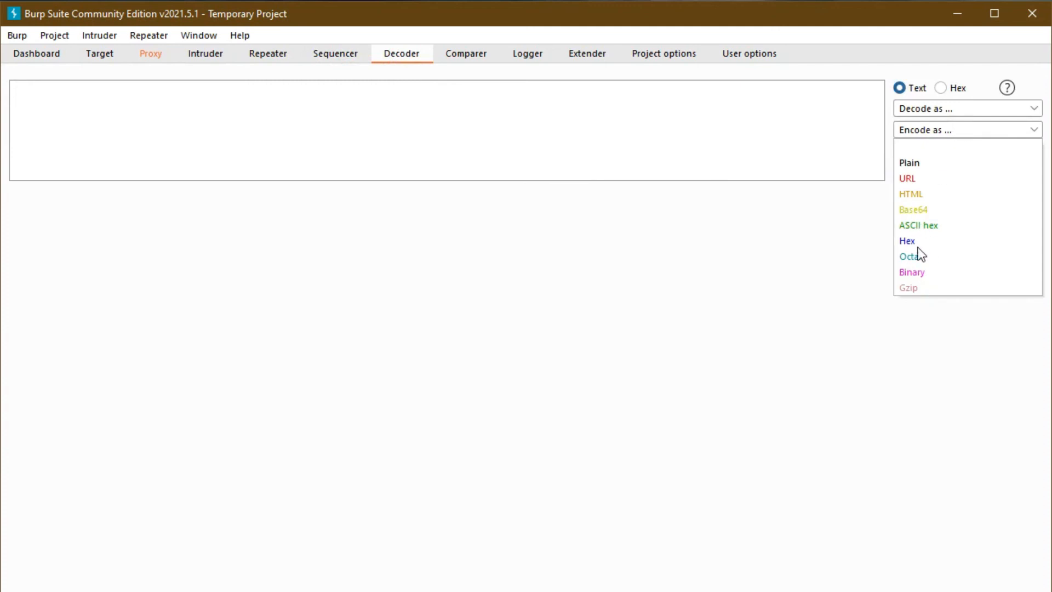
{"action": "left_click", "coordinate": [948, 112]}
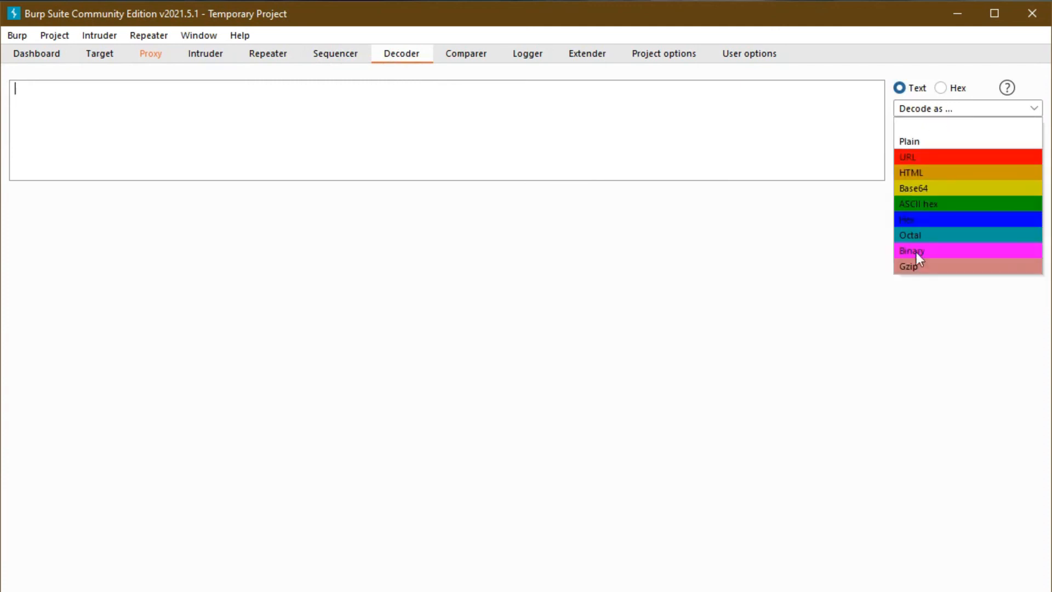
{"action": "left_click", "coordinate": [818, 257]}
Step: Send the intercepted GET /users request to Comparer and open it there as a comparison item
{"action": "left_click", "coordinate": [466, 54]}
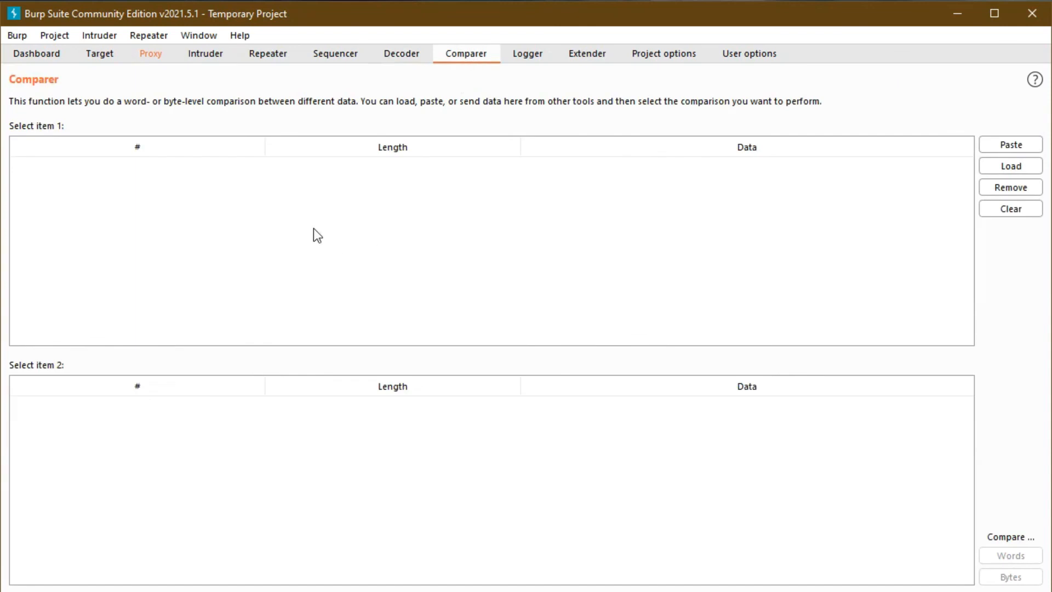
{"action": "left_click", "coordinate": [139, 54]}
{"action": "right_click", "coordinate": [124, 191]}
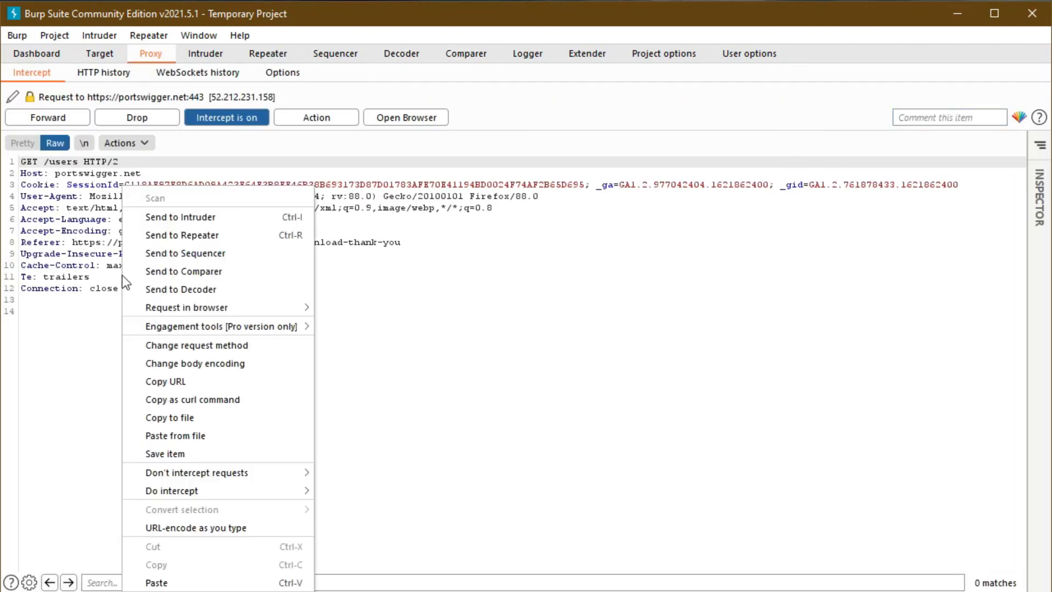
{"action": "left_click", "coordinate": [195, 274]}
{"action": "left_click", "coordinate": [469, 57]}
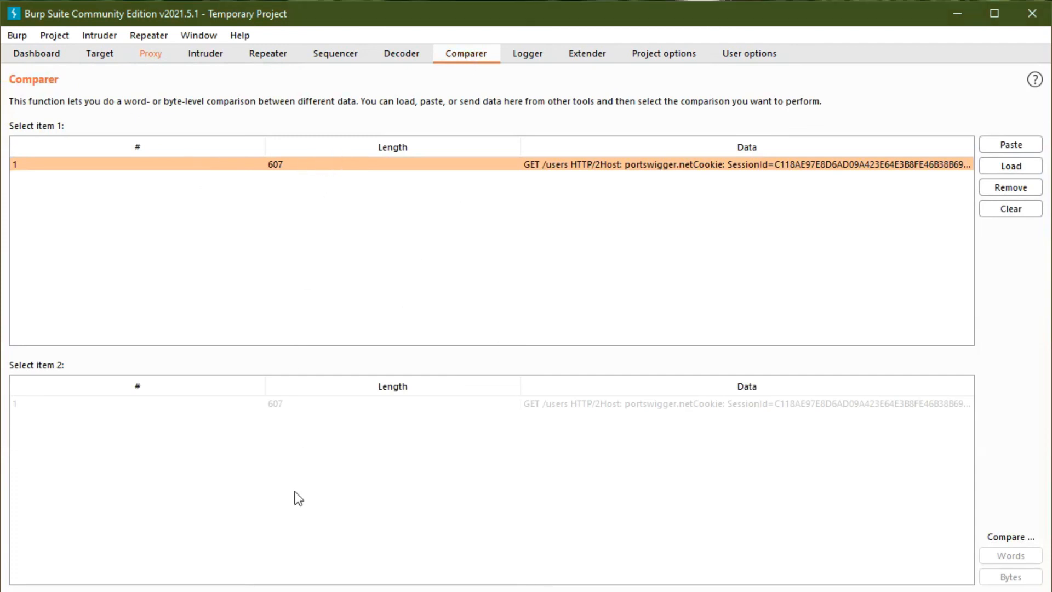
Step: Look through the requests recorded in Logger down to the latest entries, and check which columns can be shown
{"action": "left_click", "coordinate": [529, 55]}
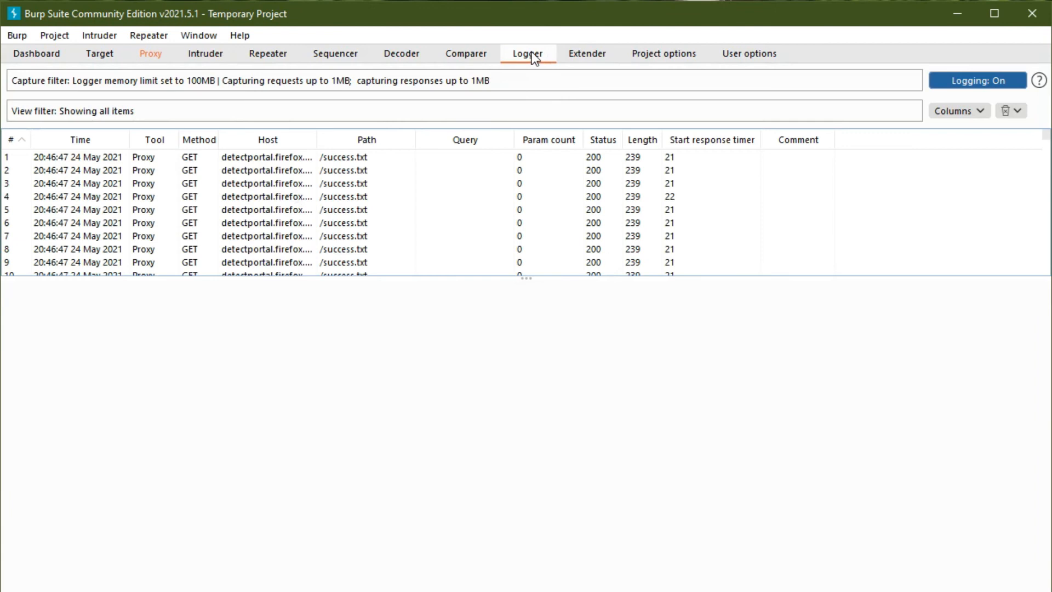
{"action": "scroll", "coordinate": [189, 207], "scroll_direction": "down", "scroll_amount": 20}
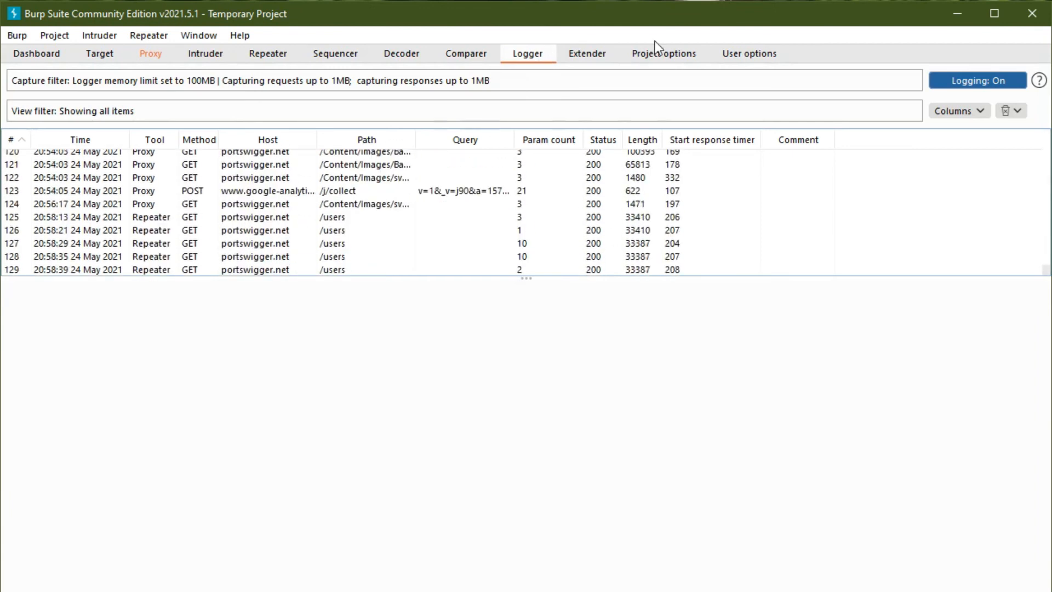
{"action": "left_click", "coordinate": [962, 111]}
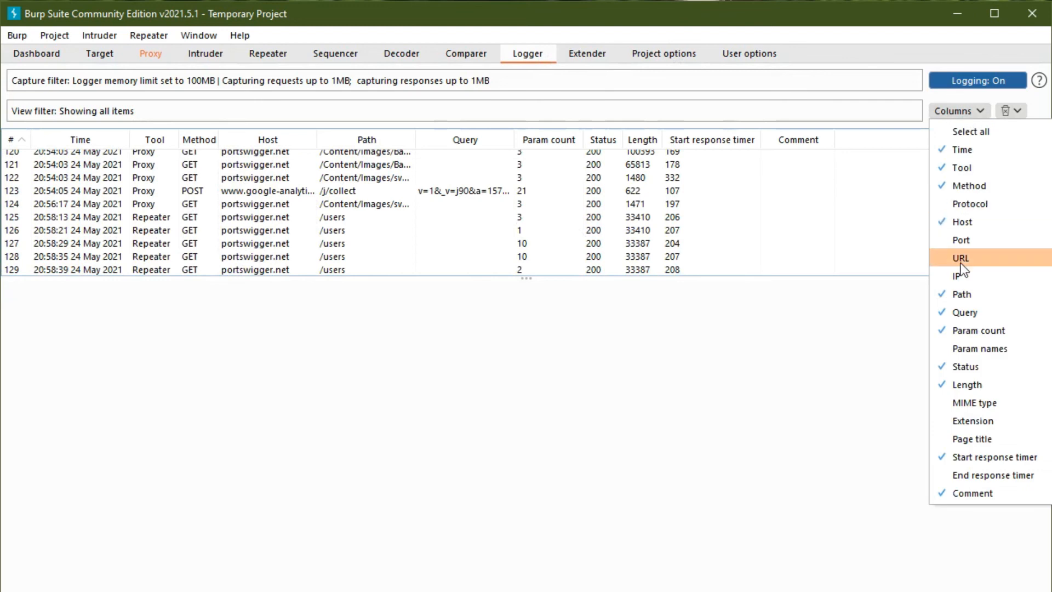
{"action": "left_click", "coordinate": [849, 371]}
Step: Browse the extensions offered in Extender's BApp Store, and check its APIs, Options and Extensions sections
{"action": "left_click", "coordinate": [586, 56]}
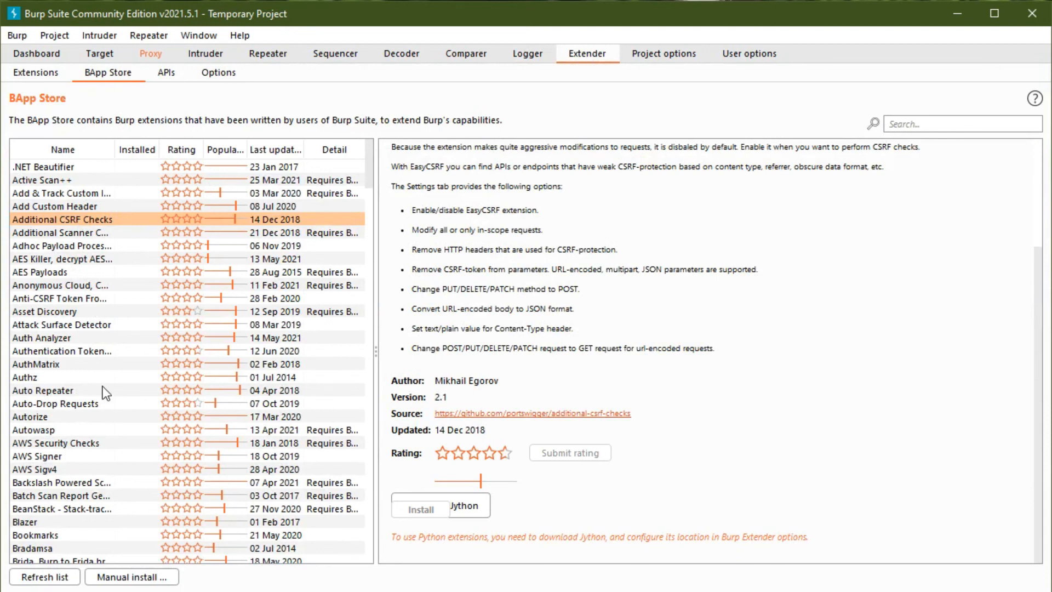
{"action": "scroll", "coordinate": [83, 405], "scroll_direction": "down", "scroll_amount": 15}
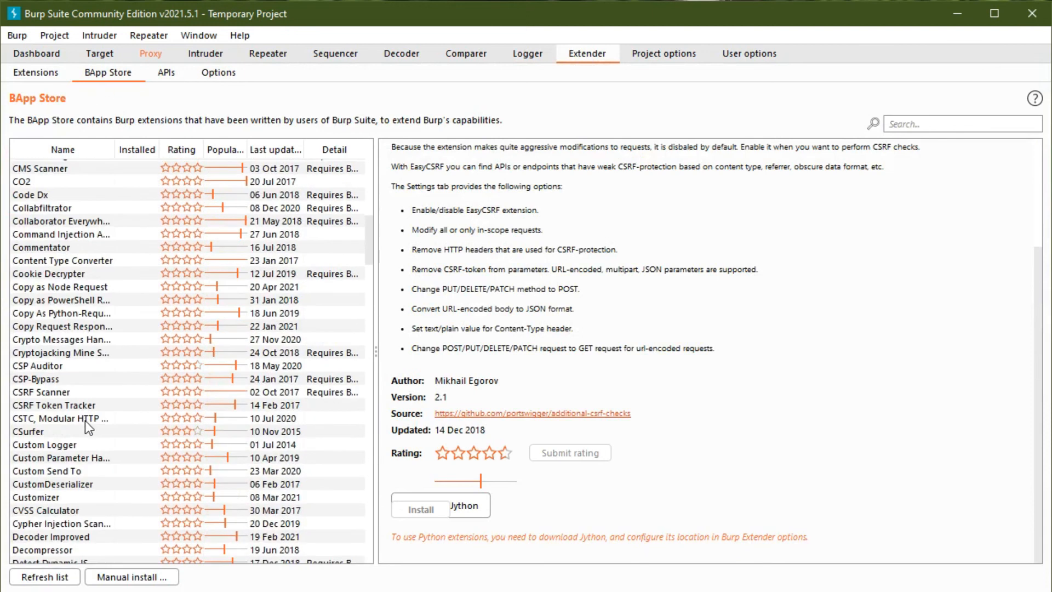
{"action": "scroll", "coordinate": [84, 419], "scroll_direction": "up", "scroll_amount": 20}
{"action": "left_click", "coordinate": [166, 71]}
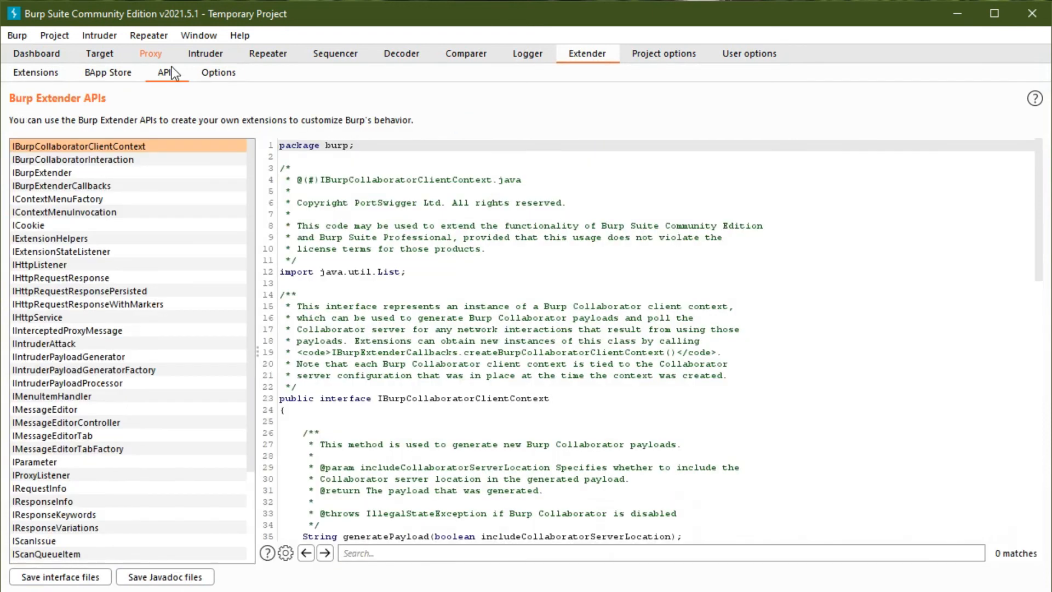
{"action": "left_click", "coordinate": [221, 71]}
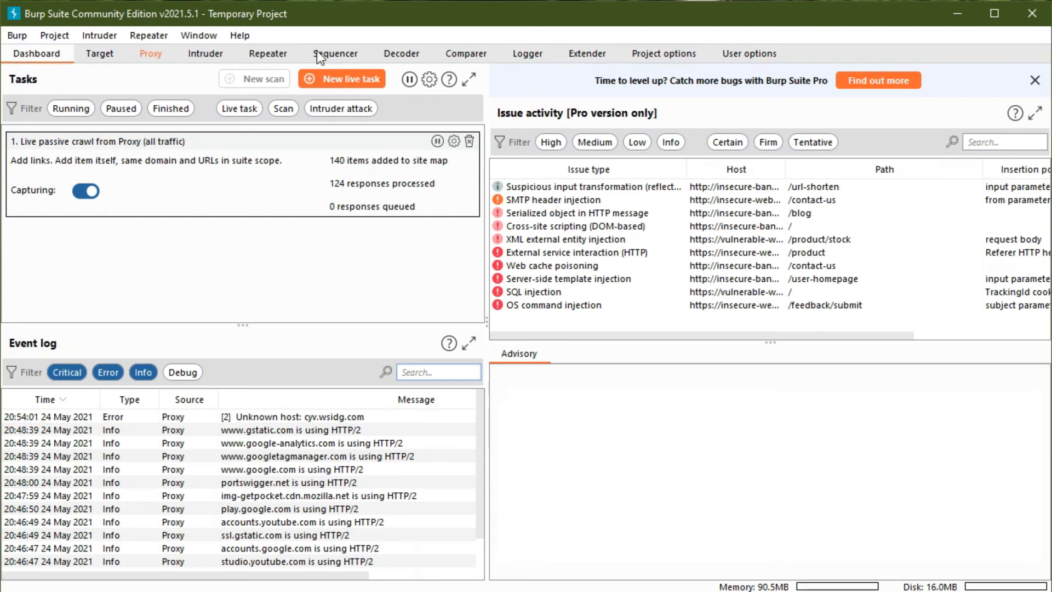
{"action": "left_click", "coordinate": [37, 73]}
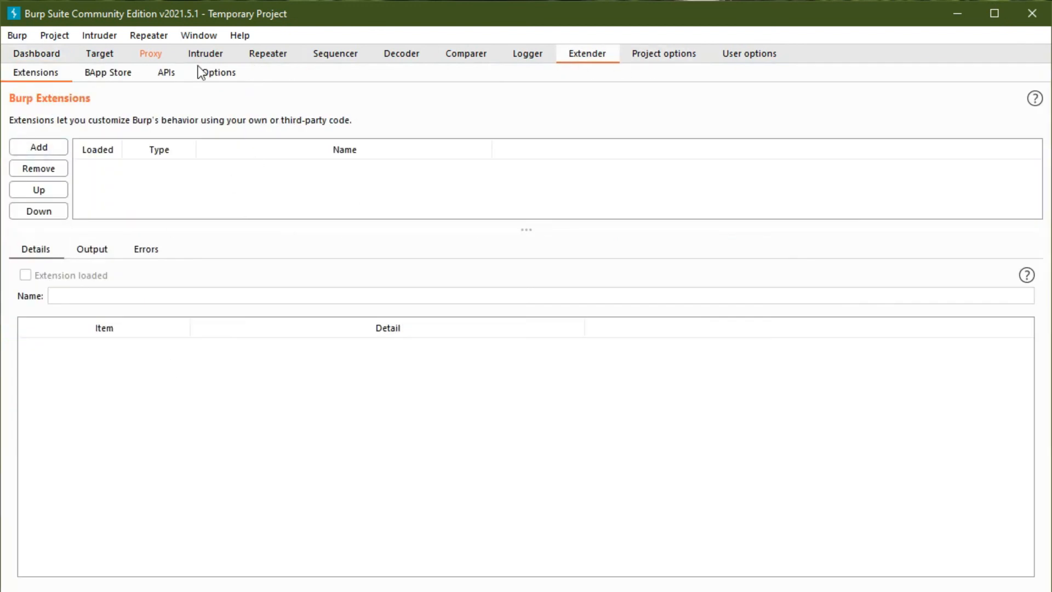
{"action": "left_click", "coordinate": [120, 73]}
Step: Review the connection settings in Project options and User options, and revisit the main tools from Dashboard through Decoder
{"action": "left_click", "coordinate": [660, 54]}
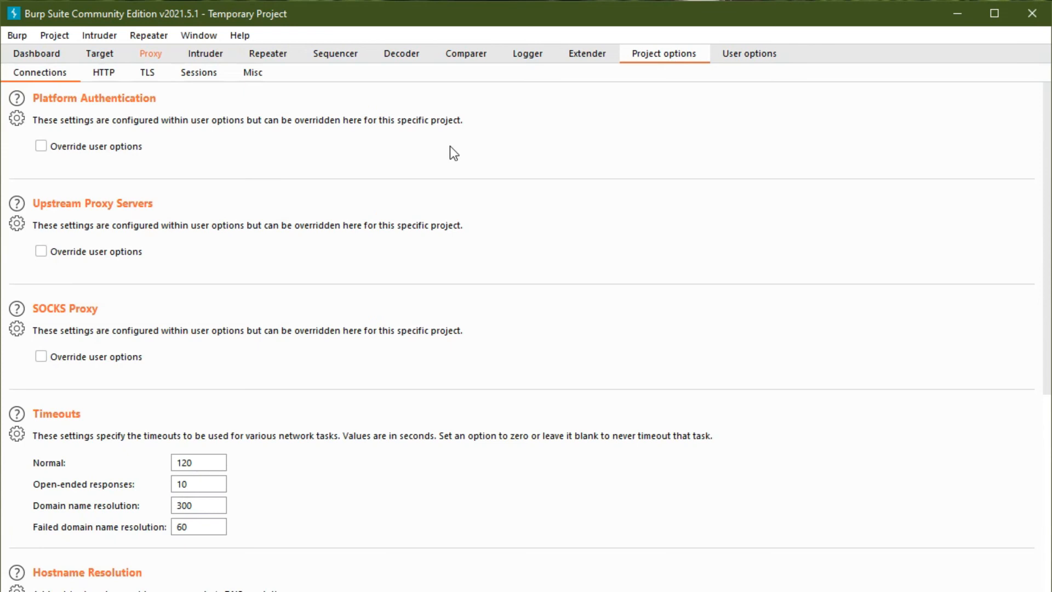
{"action": "left_click", "coordinate": [750, 55]}
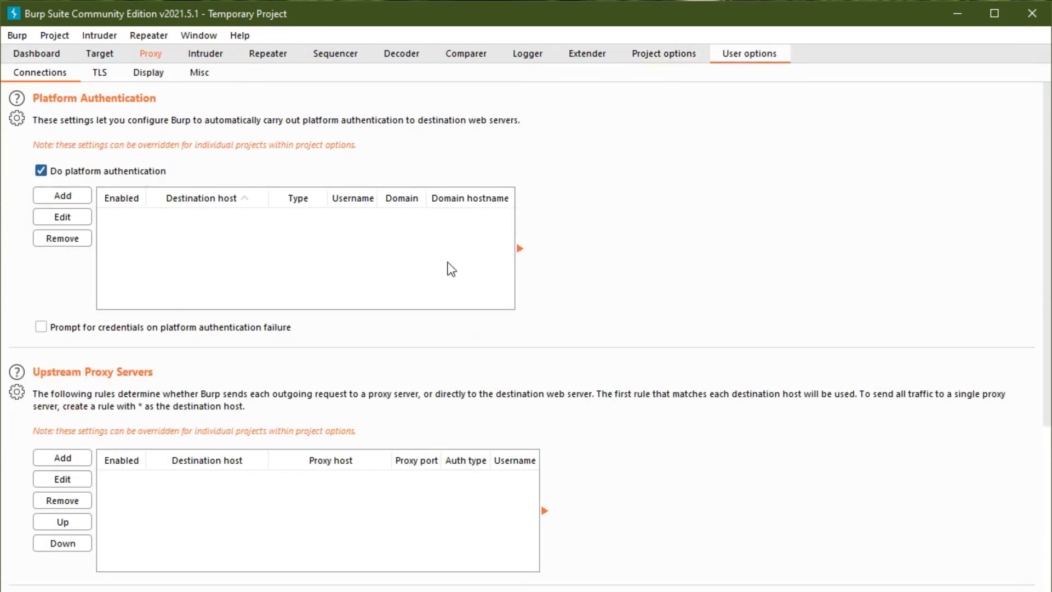
{"action": "left_click", "coordinate": [54, 54]}
{"action": "left_click", "coordinate": [100, 53]}
{"action": "left_click", "coordinate": [151, 53]}
{"action": "left_click", "coordinate": [210, 53]}
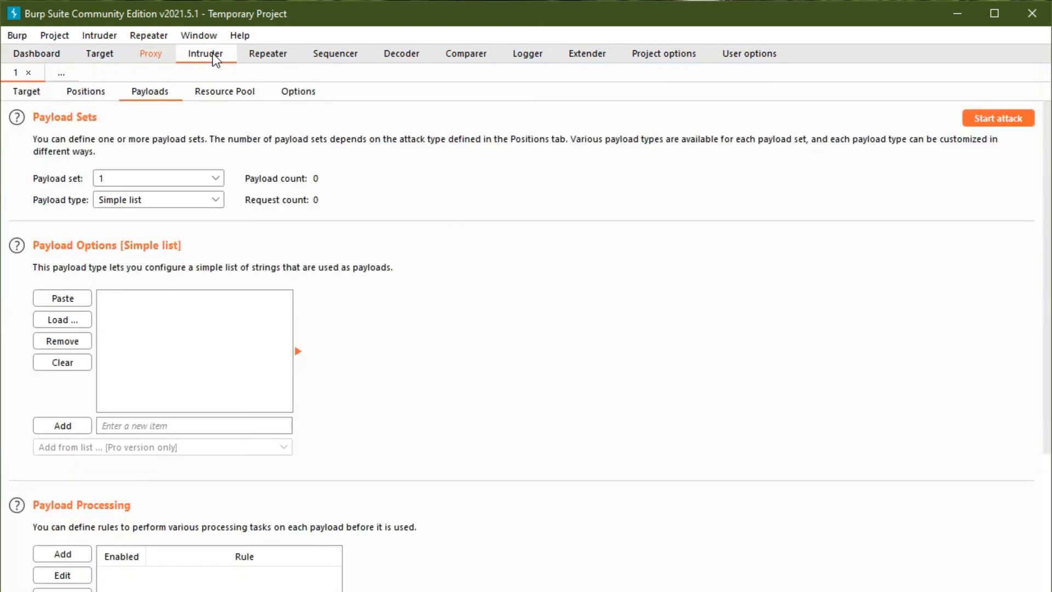
{"action": "left_click", "coordinate": [267, 53]}
{"action": "left_click", "coordinate": [401, 54]}
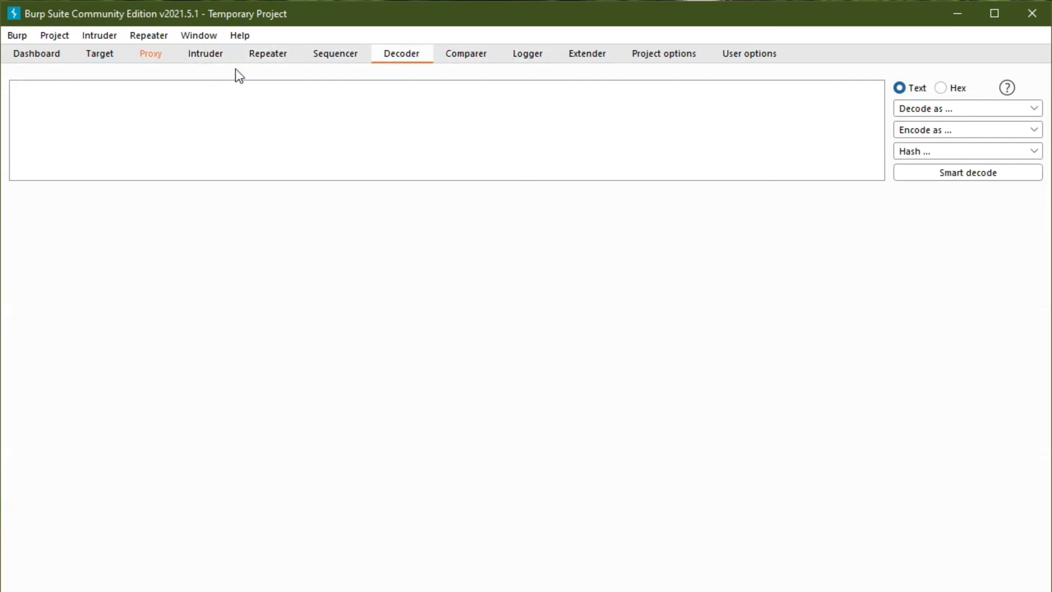
Step: Examine the headers of the intercepted GET /users request in Proxy, from Host down to Referer
{"action": "left_click", "coordinate": [151, 53]}
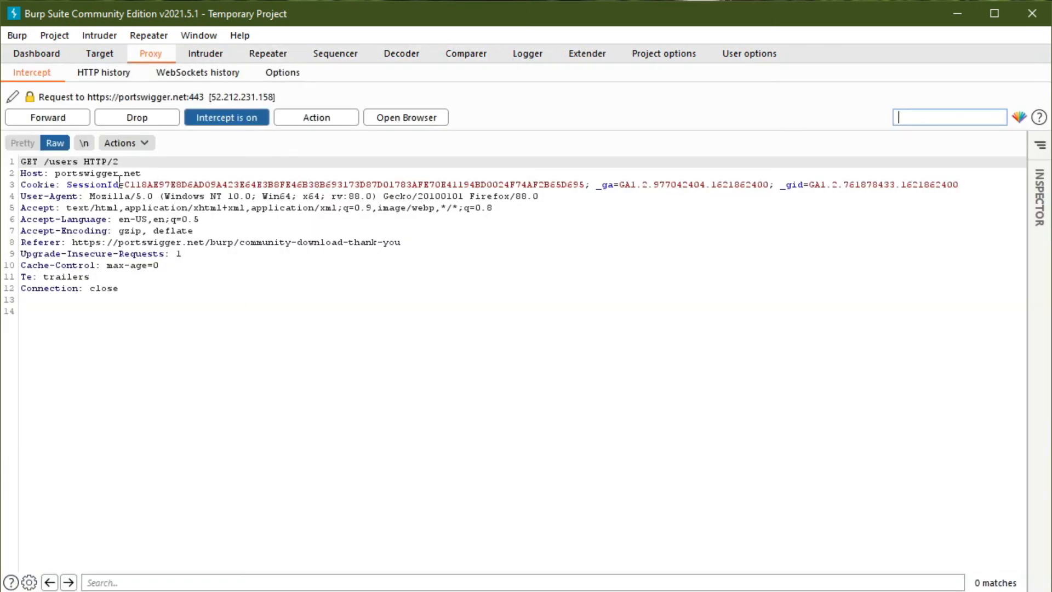
{"action": "left_click_drag", "start_coordinate": [95, 175], "coordinate": [390, 242]}
{"action": "left_click", "coordinate": [567, 290]}
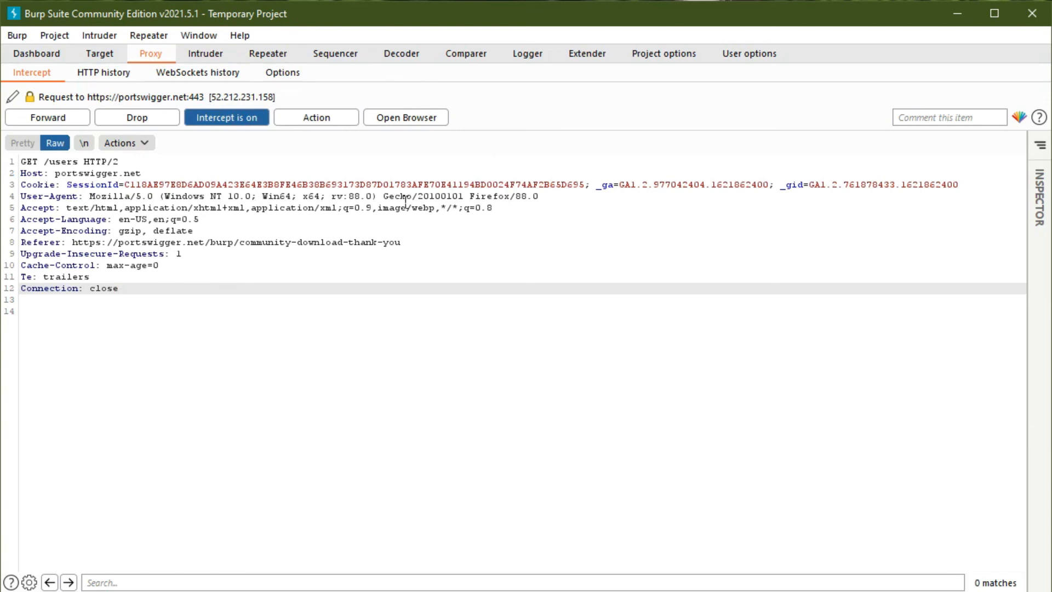
Step: Review the Target site map for portswigger.net and the Dashboard's tasks, event log and issue activity
{"action": "left_click", "coordinate": [99, 53]}
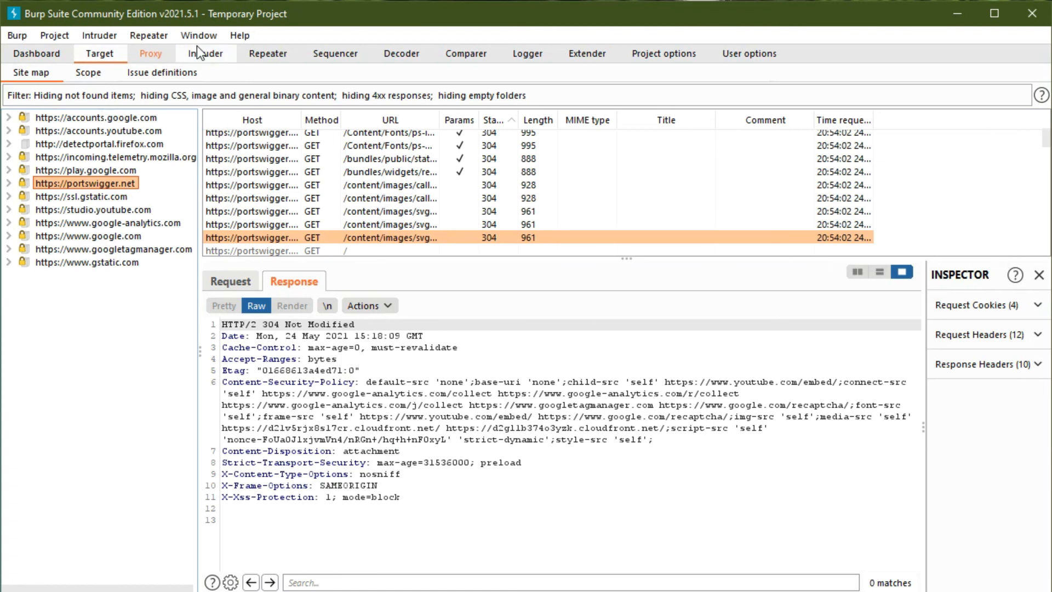
{"action": "left_click", "coordinate": [48, 47]}
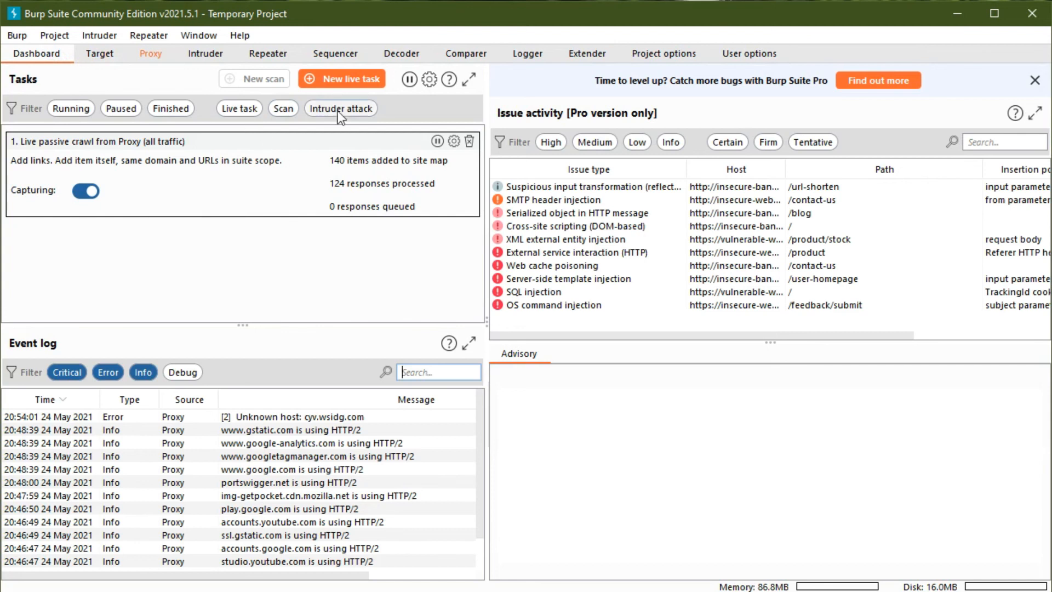
{"action": "left_click", "coordinate": [126, 53]}
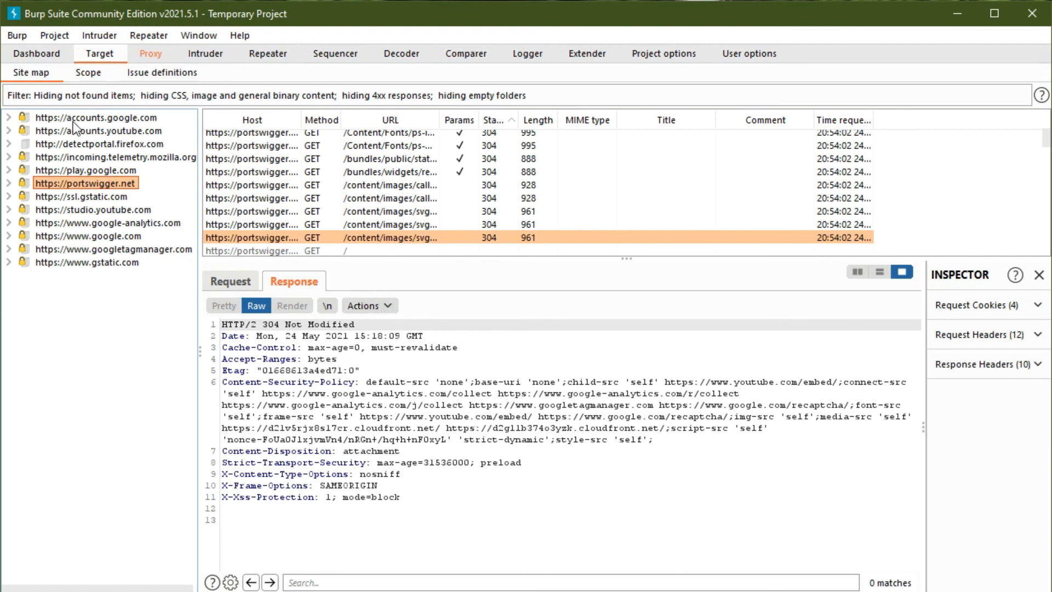
{"action": "left_click", "coordinate": [38, 53]}
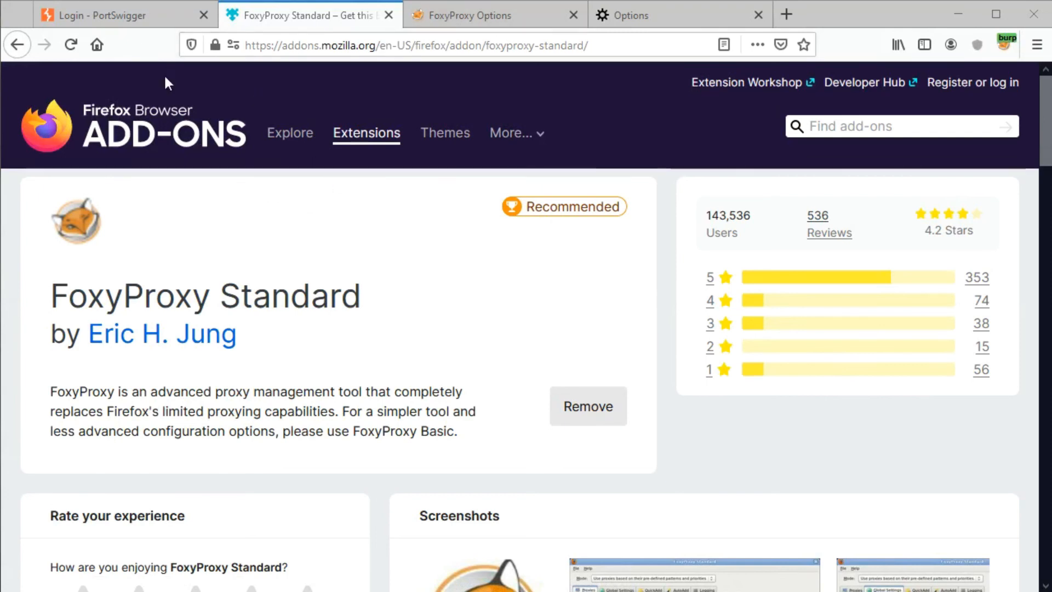
Step: Switch to Firefox, reload the FoxyProxy Standard add-on page with the burpsuite proxy still enabled, and read the page heading
{"action": "left_click", "coordinate": [70, 45]}
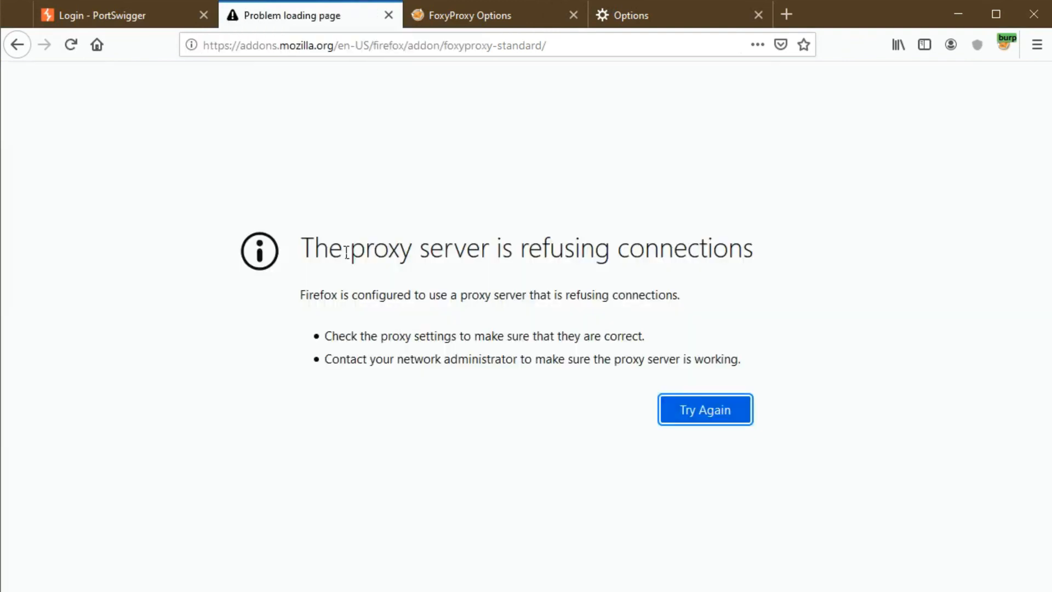
{"action": "left_click_drag", "start_coordinate": [332, 249], "coordinate": [724, 267]}
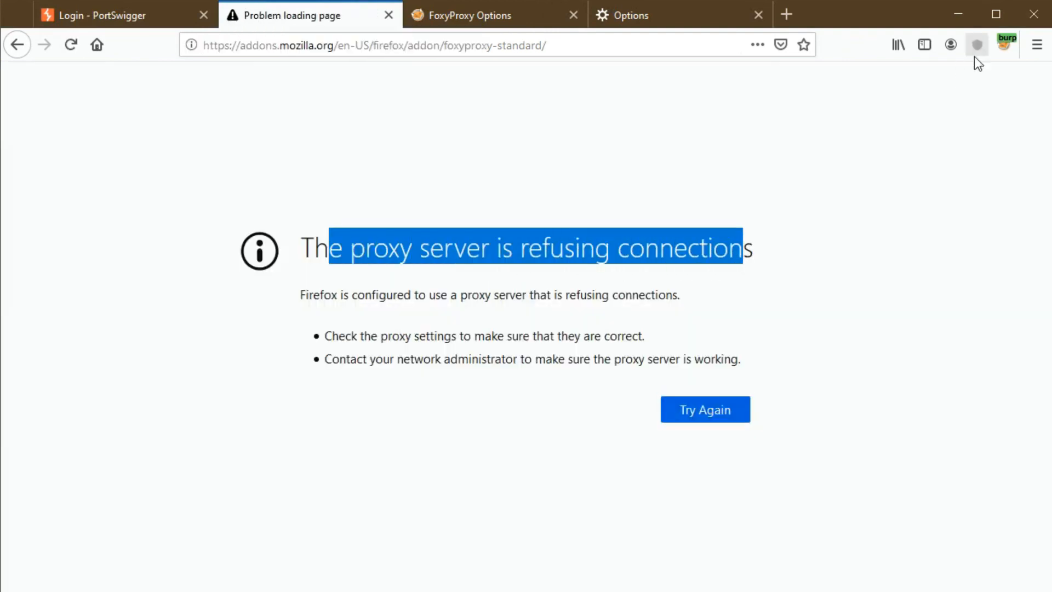
Step: Turn off FoxyProxy so Firefox uses its own settings, reload the add-on page, and check the proxy choices again
{"action": "left_click", "coordinate": [1001, 49]}
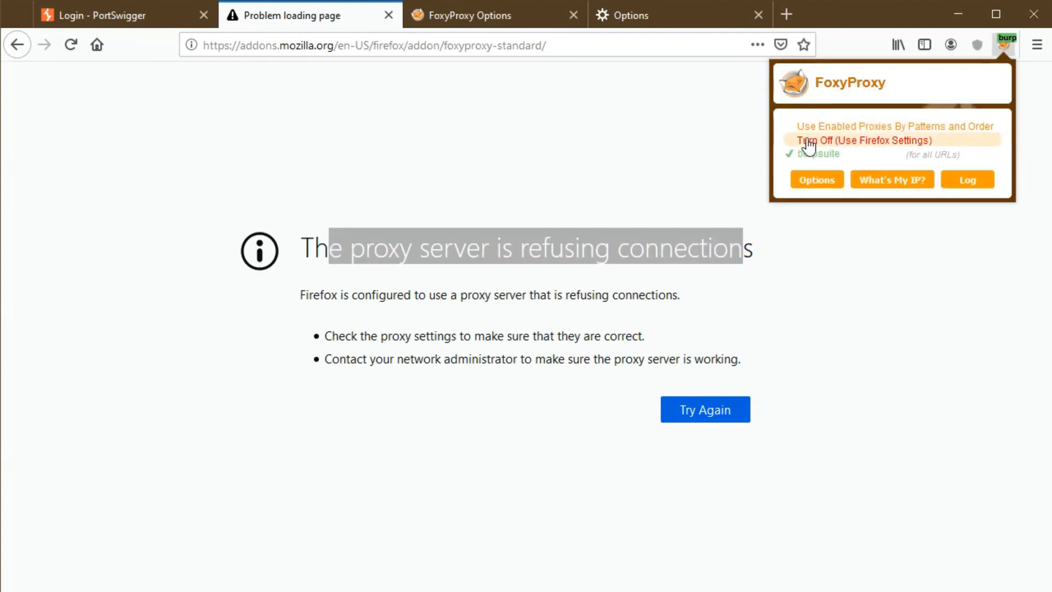
{"action": "left_click", "coordinate": [838, 143]}
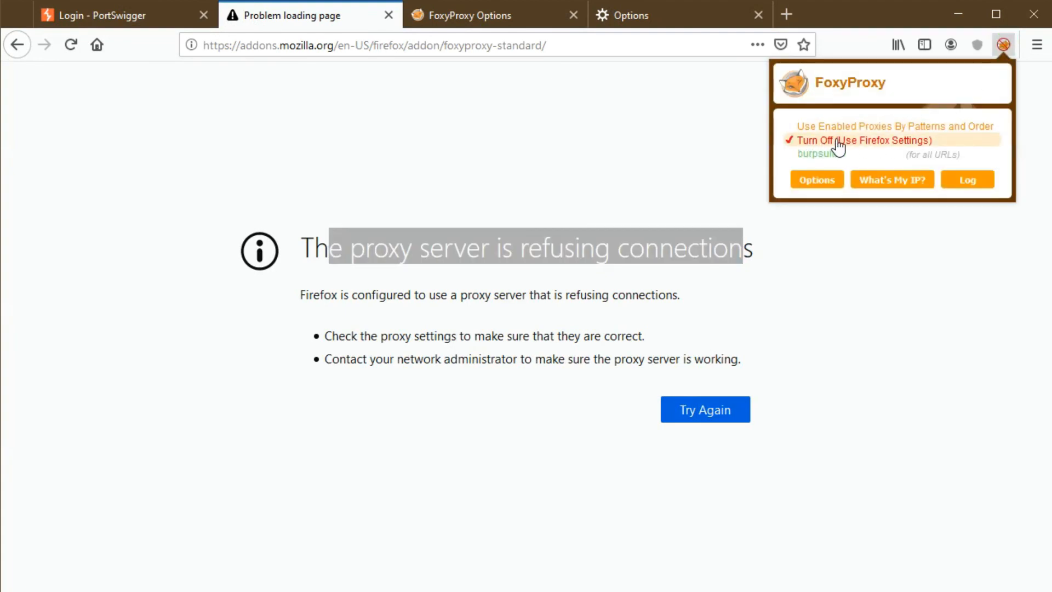
{"action": "left_click", "coordinate": [74, 49]}
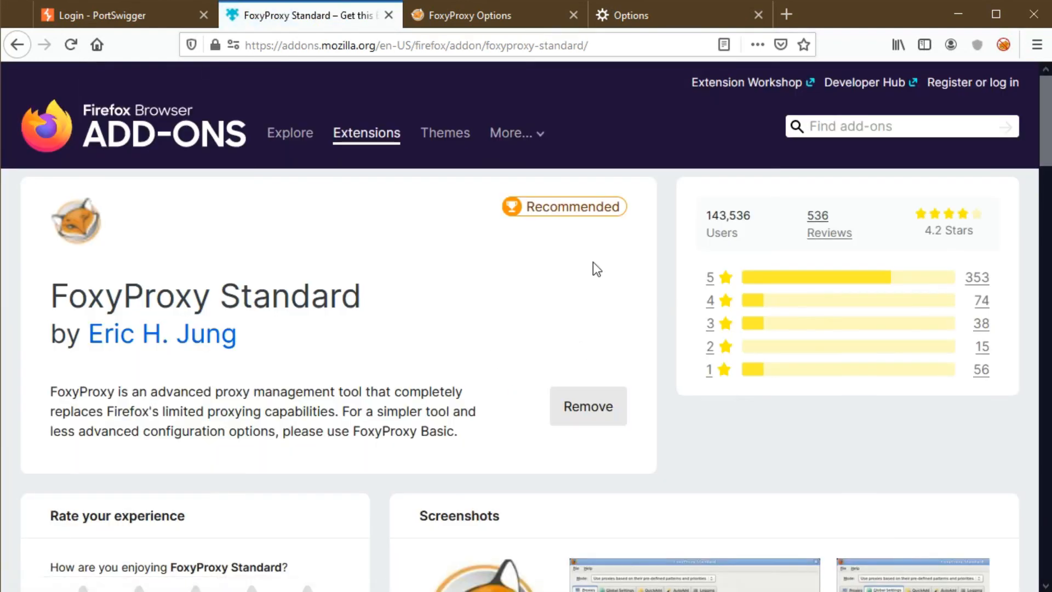
{"action": "left_click", "coordinate": [1003, 44]}
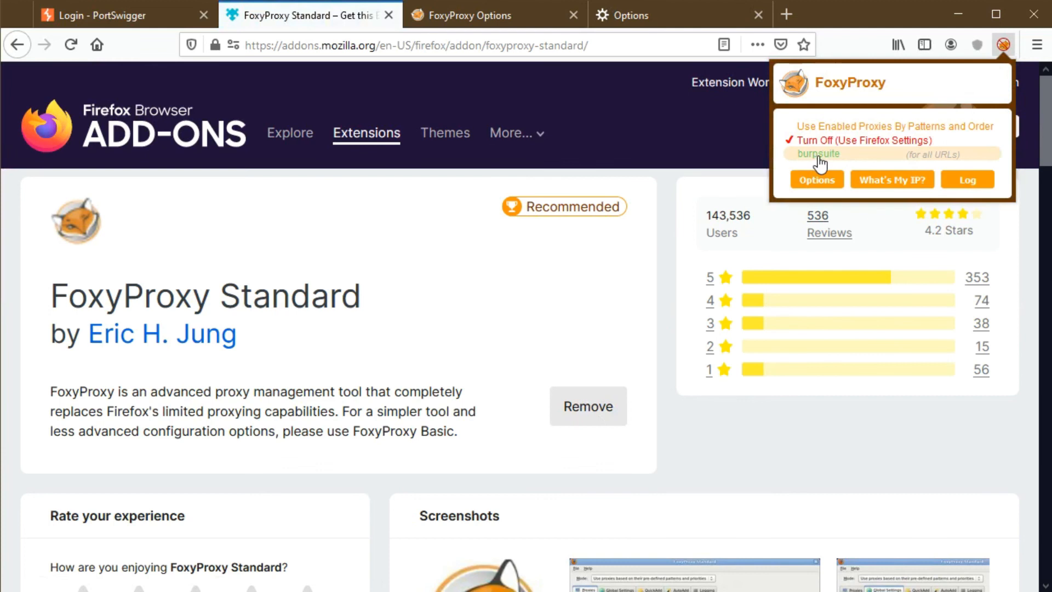
{"action": "left_click", "coordinate": [712, 141]}
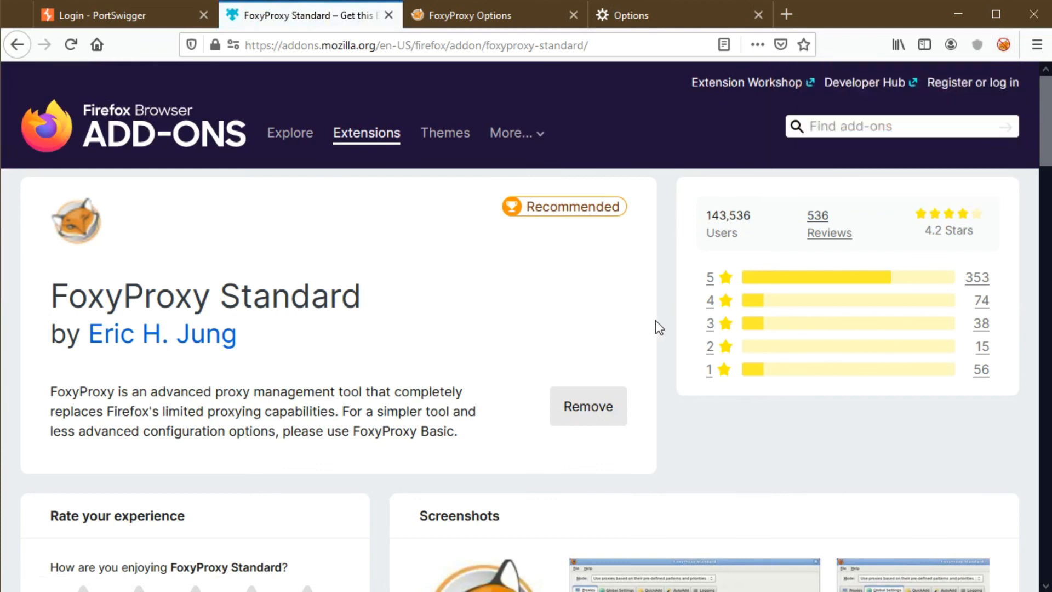